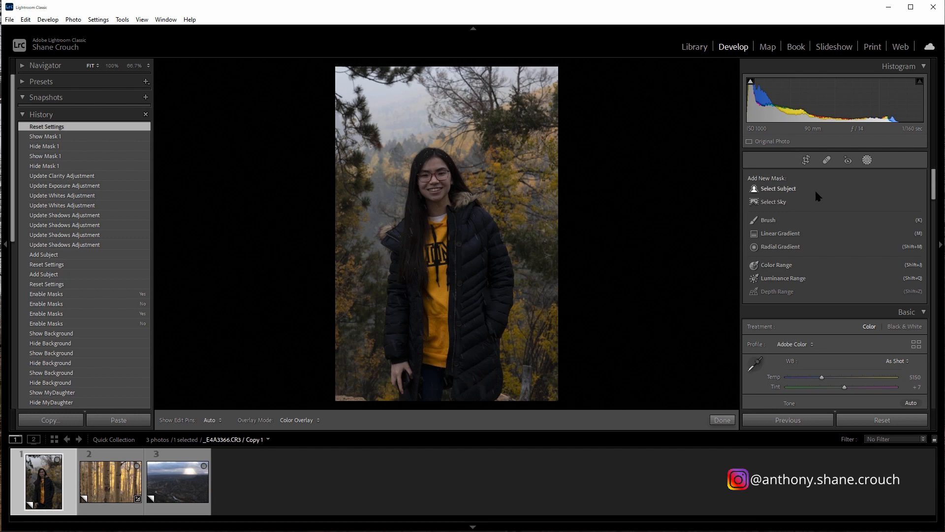
# - Create a Select Subject mask on the portrait, and toggle the mask and its overlay off and back on
pyautogui.click(789, 191)
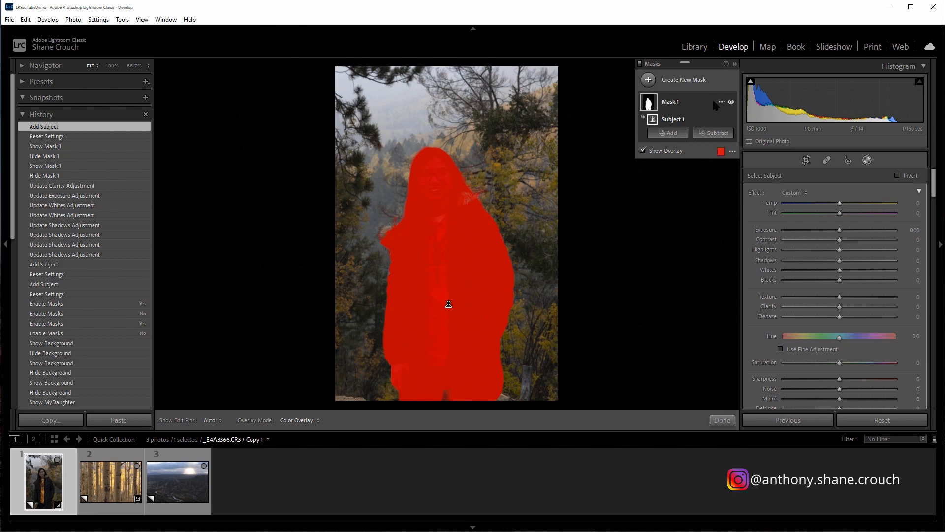
pyautogui.doubleClick(732, 102)
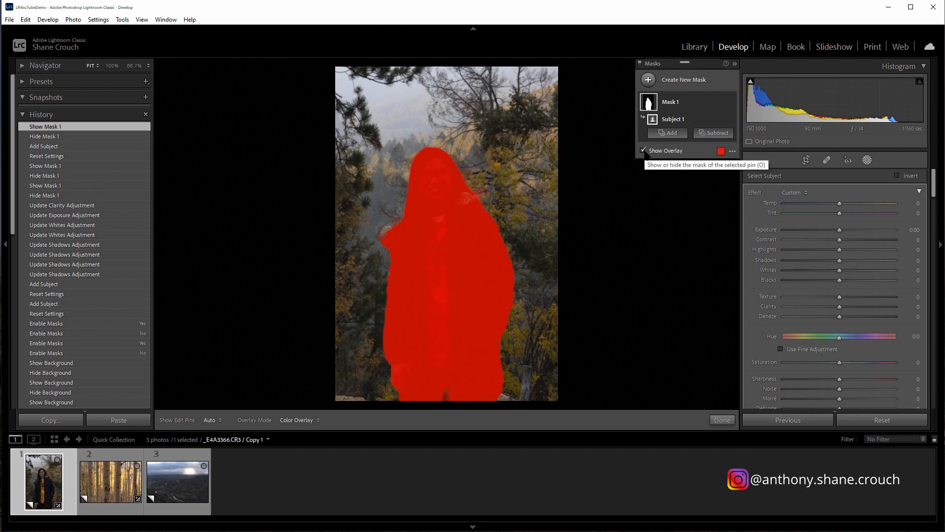
pyautogui.click(644, 153)
pyautogui.click(644, 152)
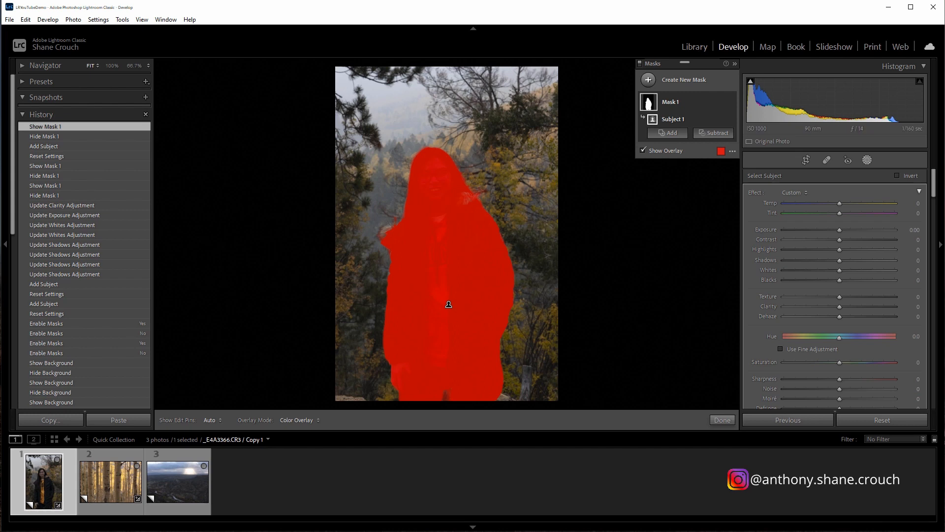
# - Try a blue mask overlay colour with adjusted opacity, and return the overlay colour to red
pyautogui.click(722, 151)
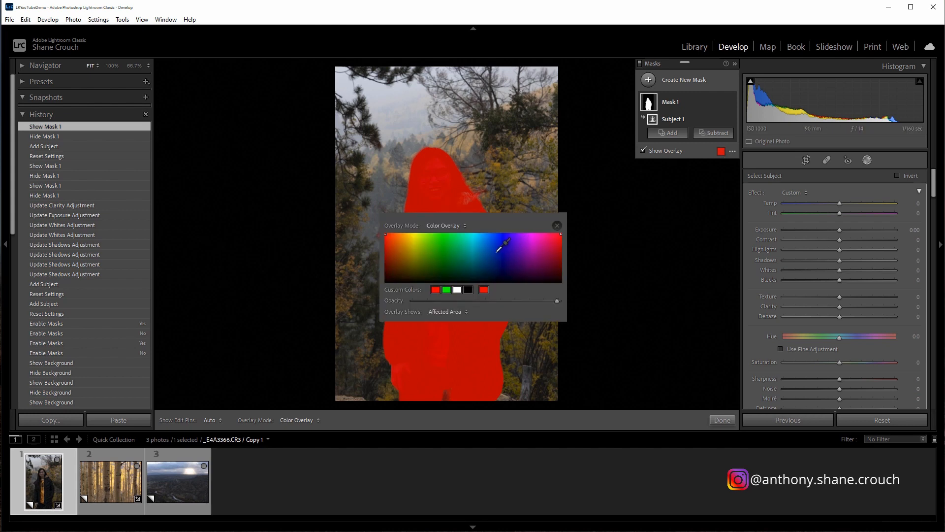
pyautogui.moveTo(501, 245); pyautogui.dragTo(477, 254)
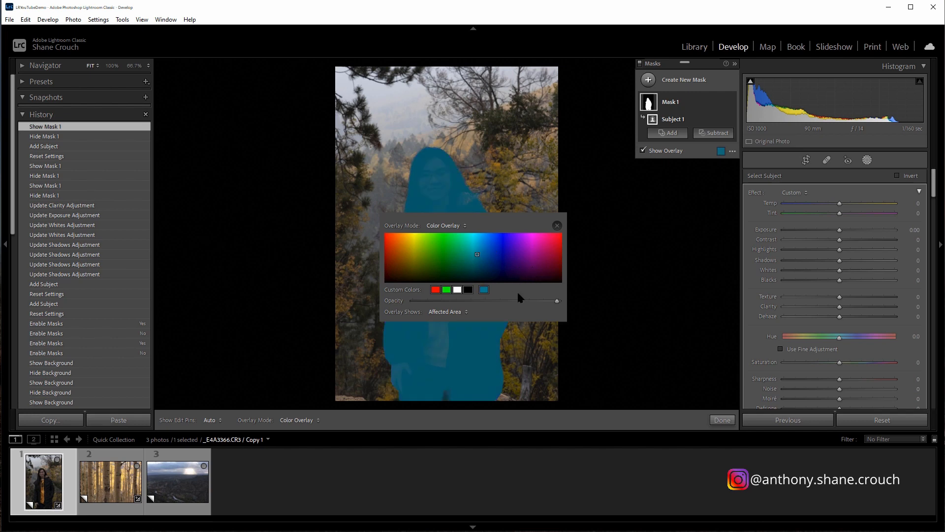
pyautogui.moveTo(518, 300); pyautogui.dragTo(554, 322)
pyautogui.click(437, 290)
pyautogui.click(557, 225)
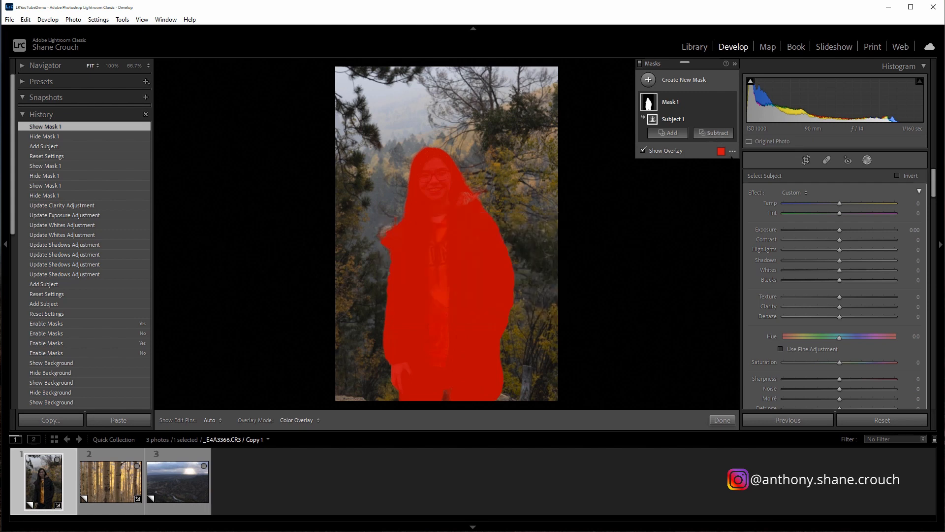
# - Preview the mask in the Color Overlay on B&W, Image on B&W, Image on Black, Image on White and White on Black modes
pyautogui.click(732, 151)
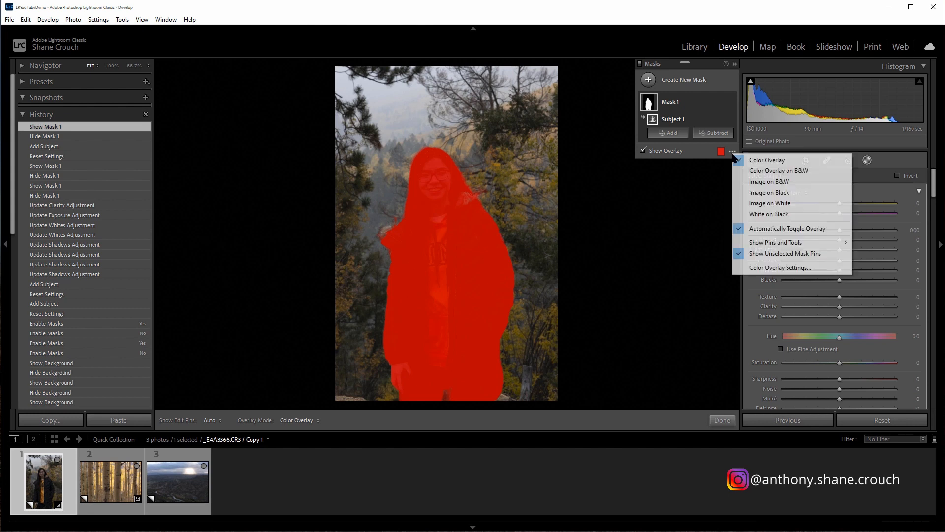
pyautogui.click(793, 172)
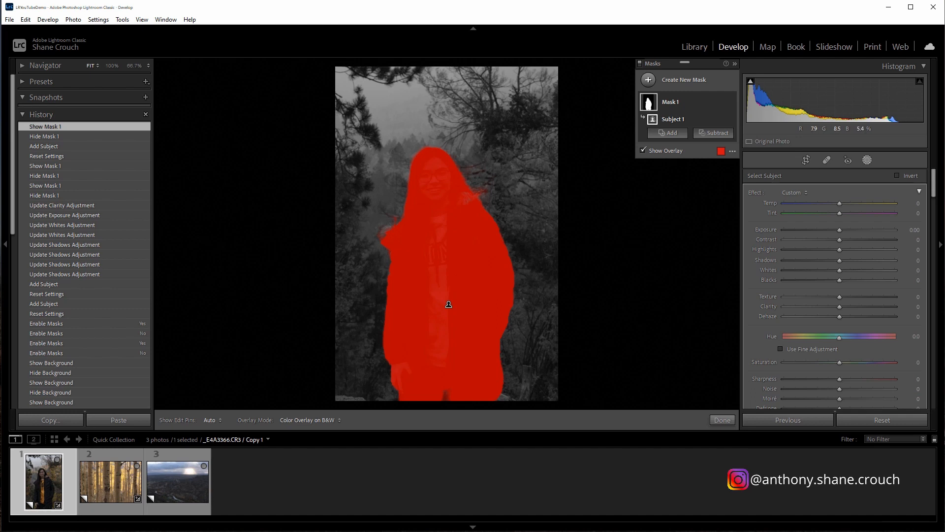
pyautogui.click(732, 152)
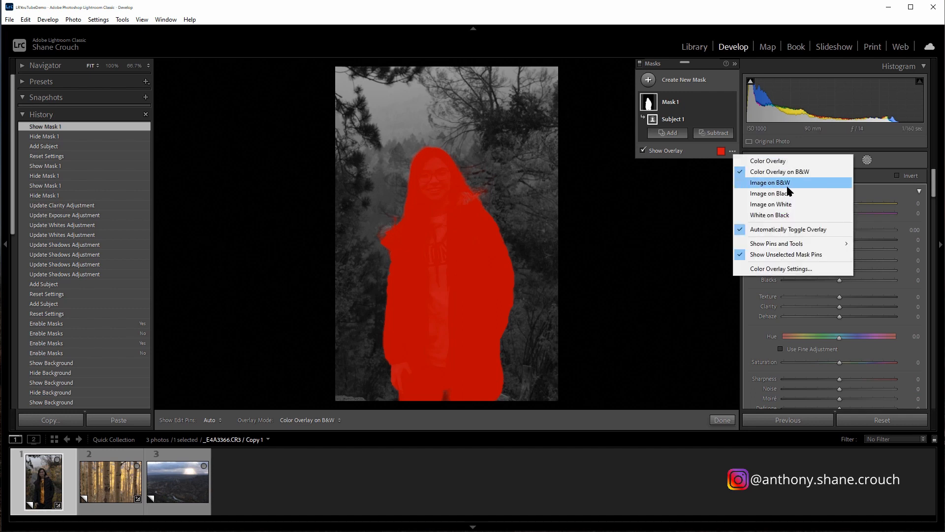
pyautogui.click(789, 183)
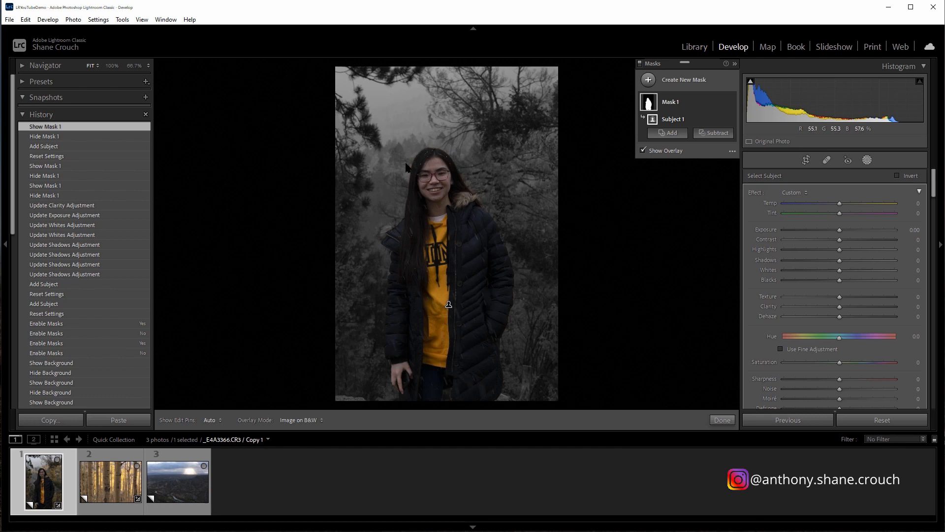
pyautogui.click(732, 152)
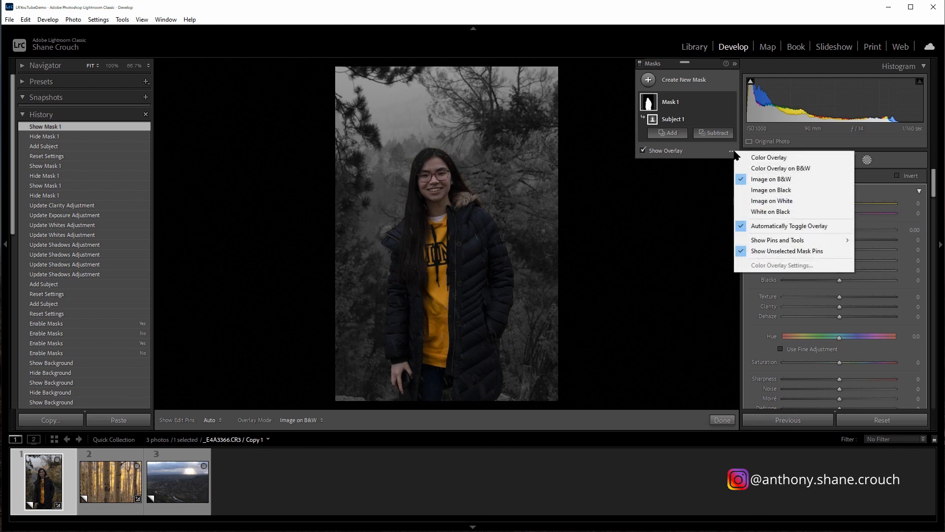
pyautogui.click(797, 190)
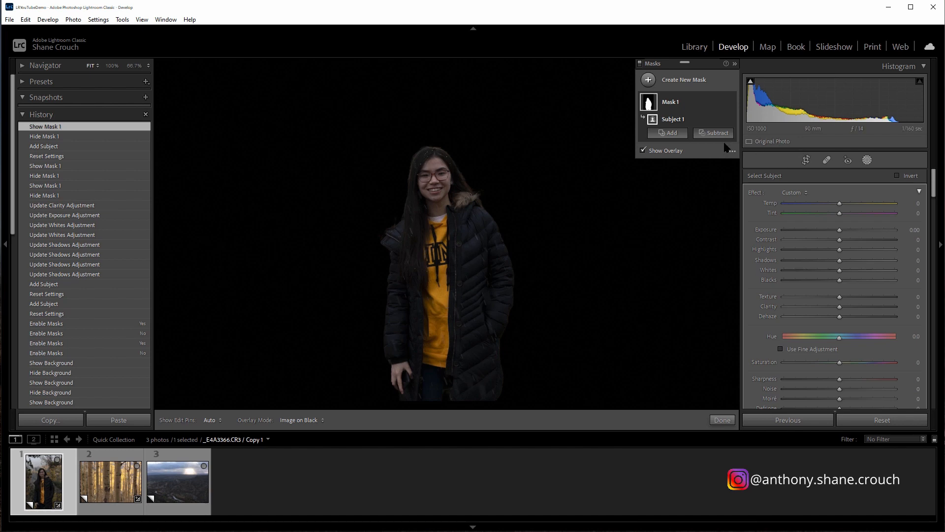
pyautogui.click(732, 152)
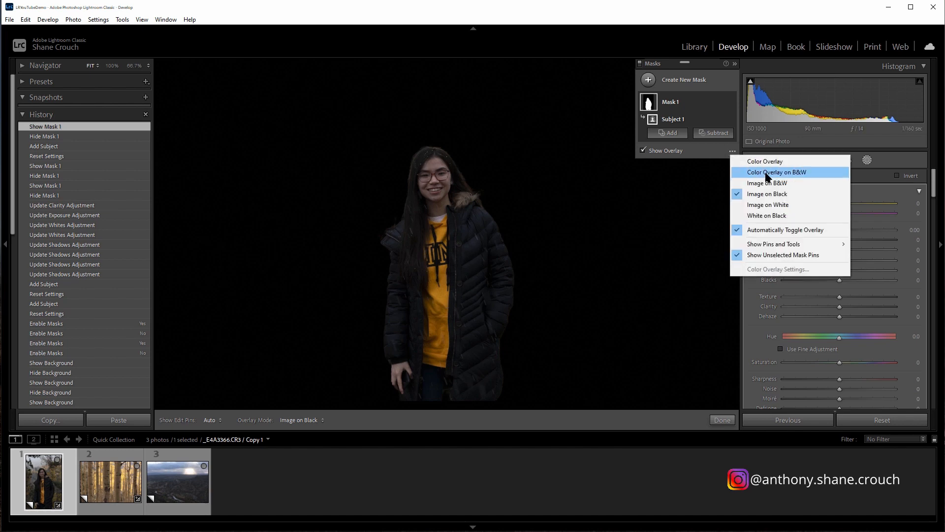
pyautogui.click(788, 206)
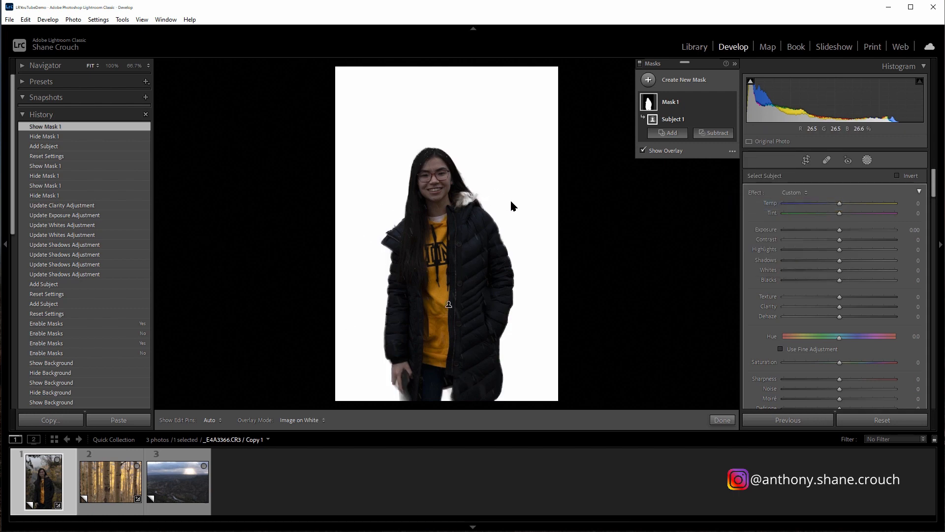
pyautogui.click(732, 151)
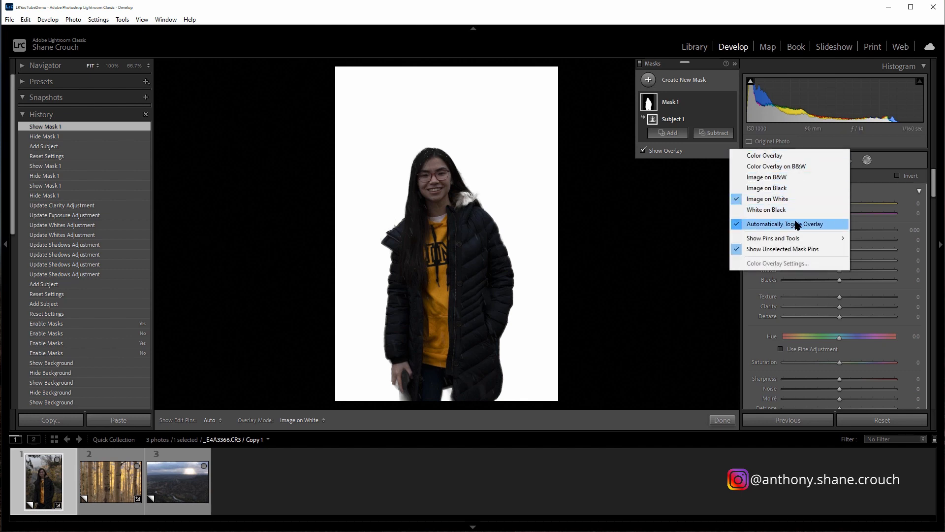
pyautogui.click(803, 210)
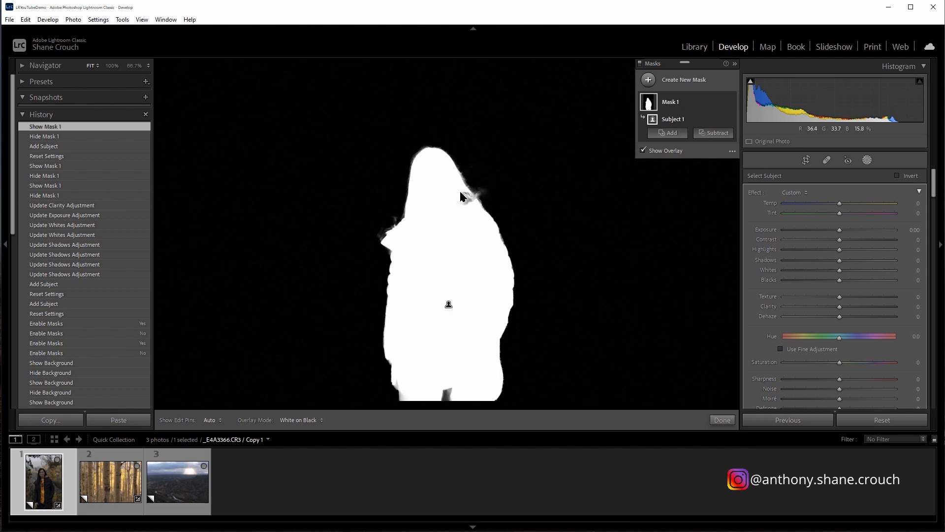
# - Examine the subject mask's edges at 50% zoom from the shoulder down to the photo's lower edge, and return to the fitted view
pyautogui.click(148, 65)
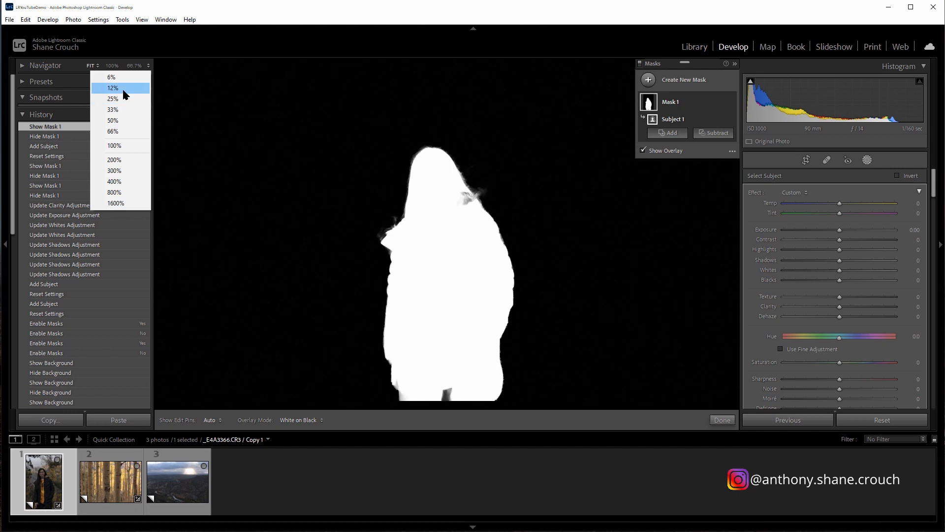
pyautogui.click(121, 122)
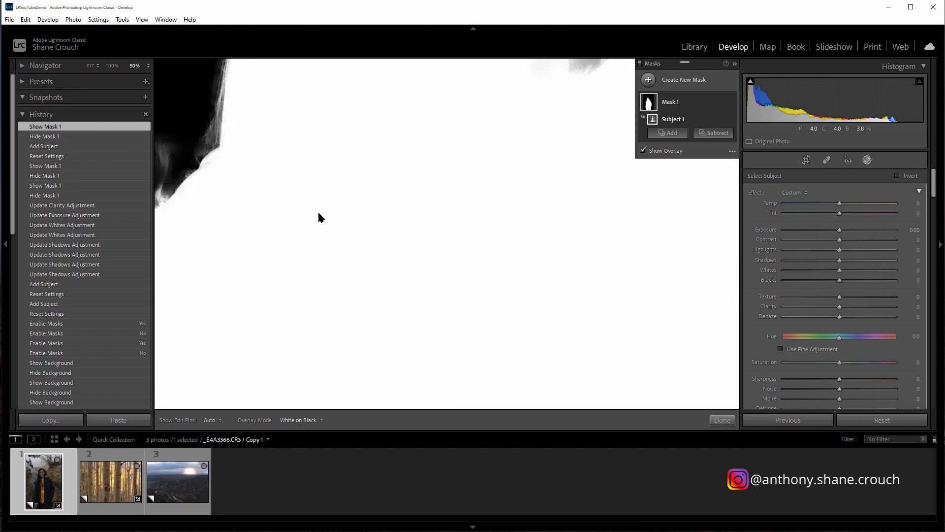
pyautogui.moveTo(319, 215); pyautogui.dragTo(415, 162)
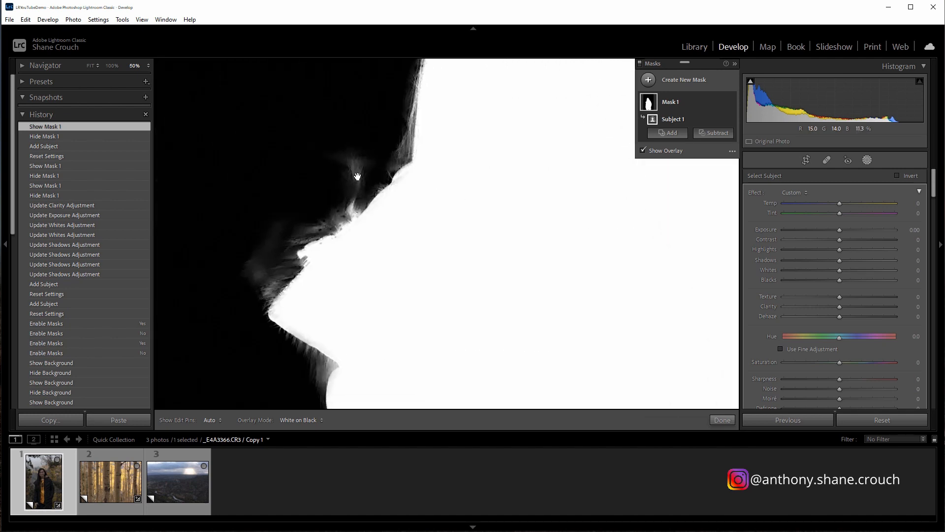
pyautogui.moveTo(466, 251); pyautogui.dragTo(382, 111)
pyautogui.moveTo(520, 347); pyautogui.dragTo(454, 143)
pyautogui.moveTo(506, 308); pyautogui.dragTo(433, 133)
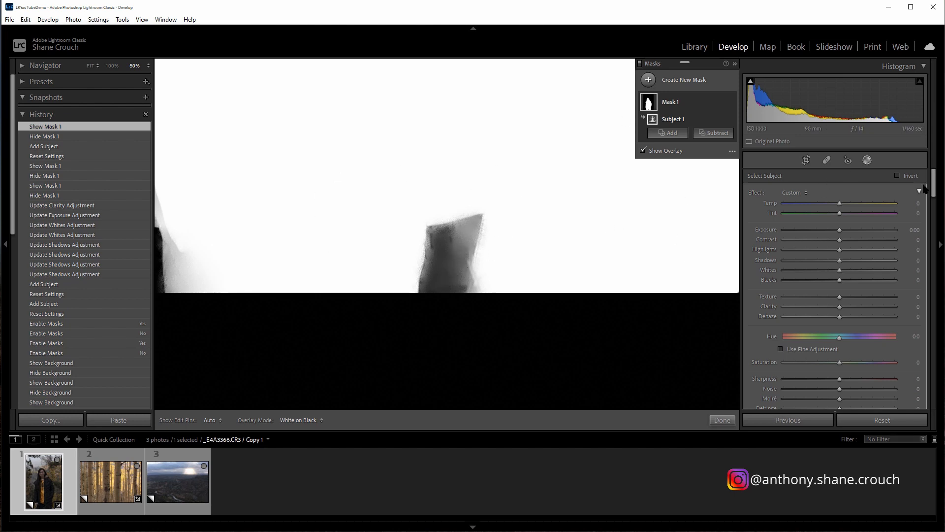
pyautogui.click(145, 65)
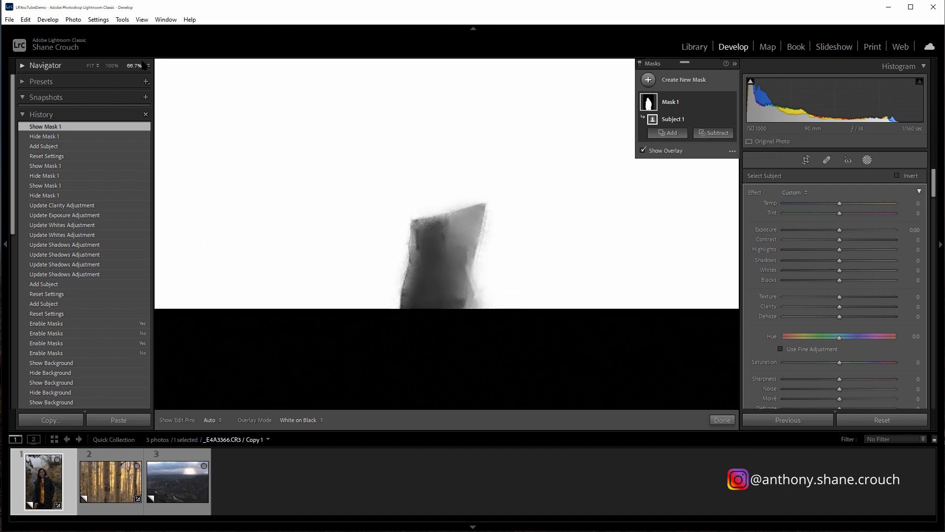
pyautogui.click(146, 64)
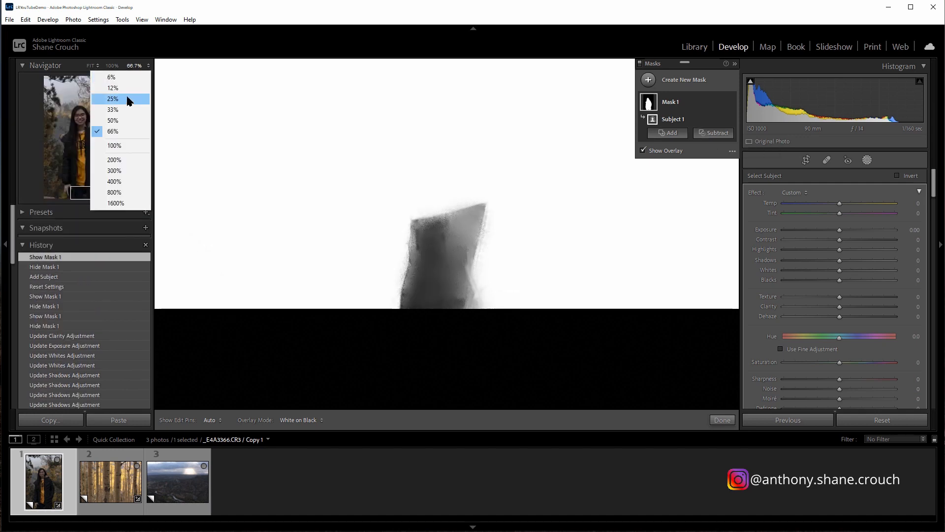
pyautogui.click(98, 87)
pyautogui.moveTo(471, 140); pyautogui.dragTo(450, 303)
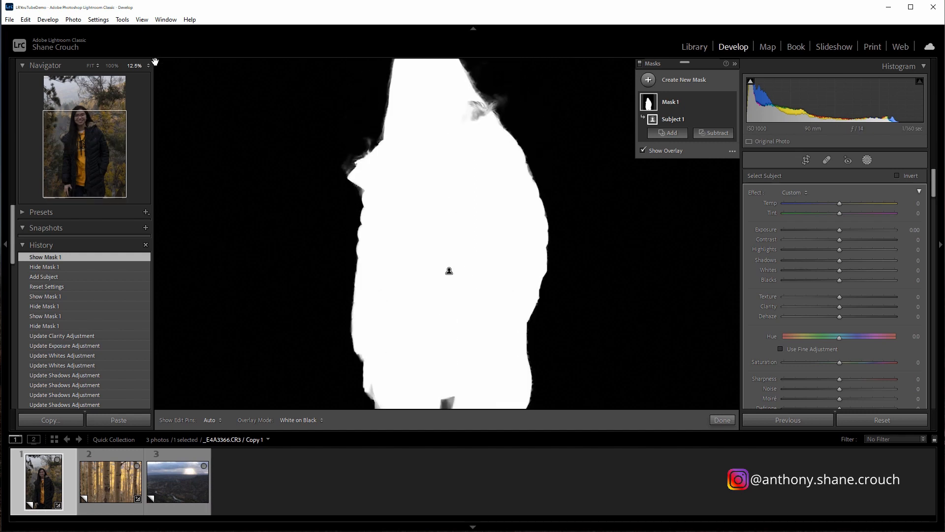
pyautogui.click(112, 65)
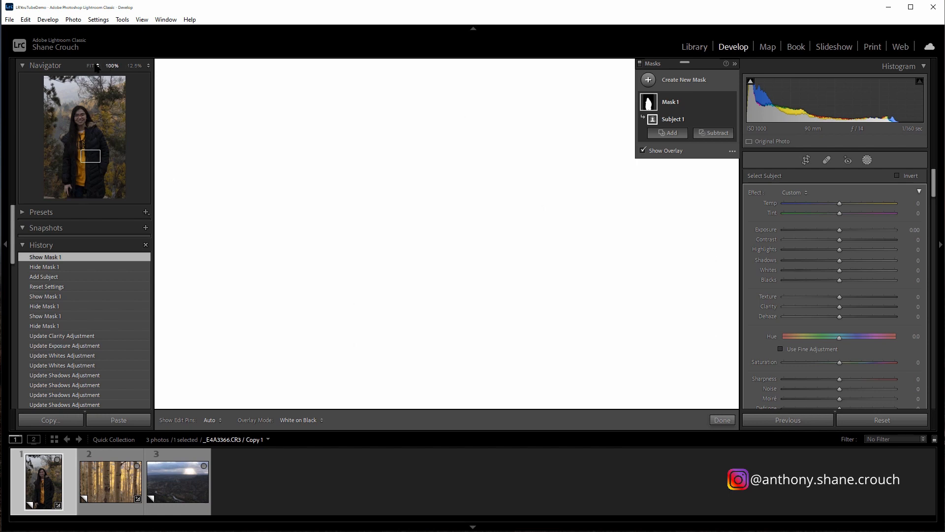
pyautogui.click(97, 66)
pyautogui.click(82, 77)
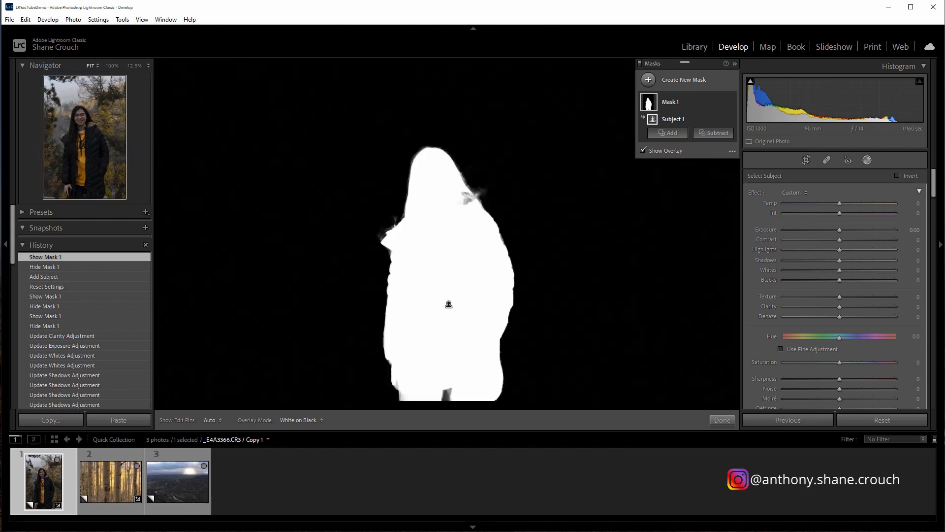
# - Switch the mask overlay mode to Color Overlay, and compare the photo with the overlay hidden and shown
pyautogui.click(733, 151)
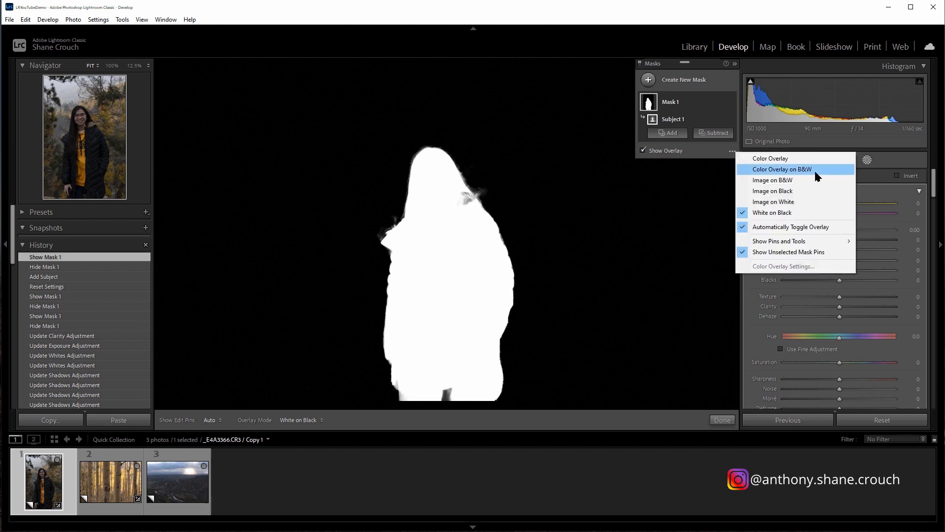
pyautogui.click(798, 158)
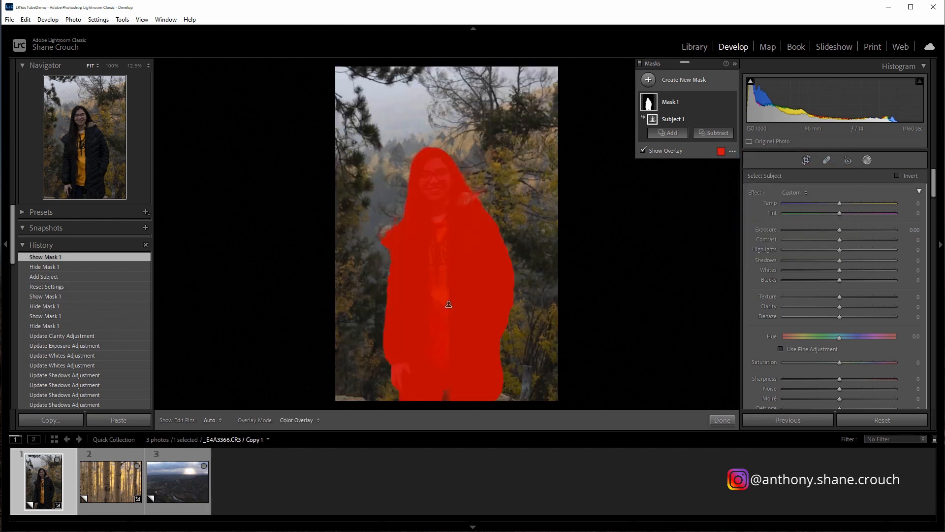
pyautogui.click(147, 67)
pyautogui.click(118, 78)
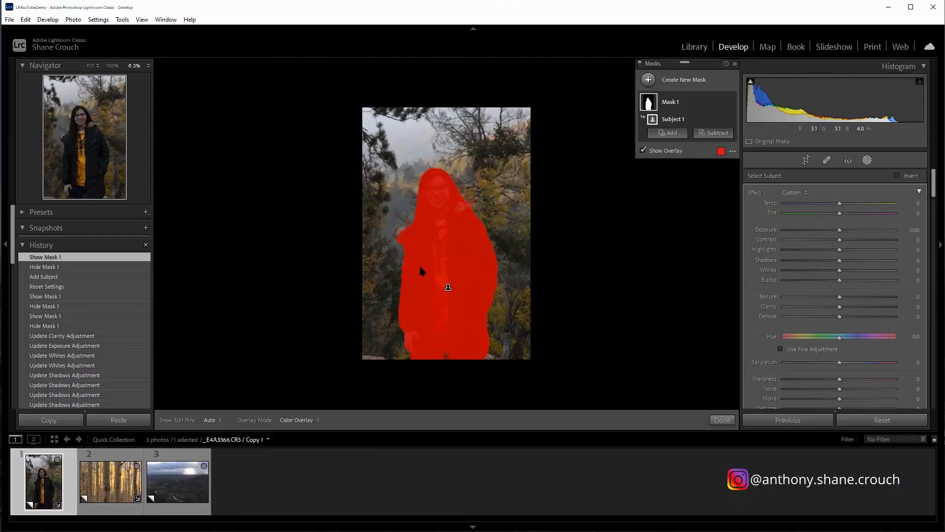
pyautogui.click(642, 151)
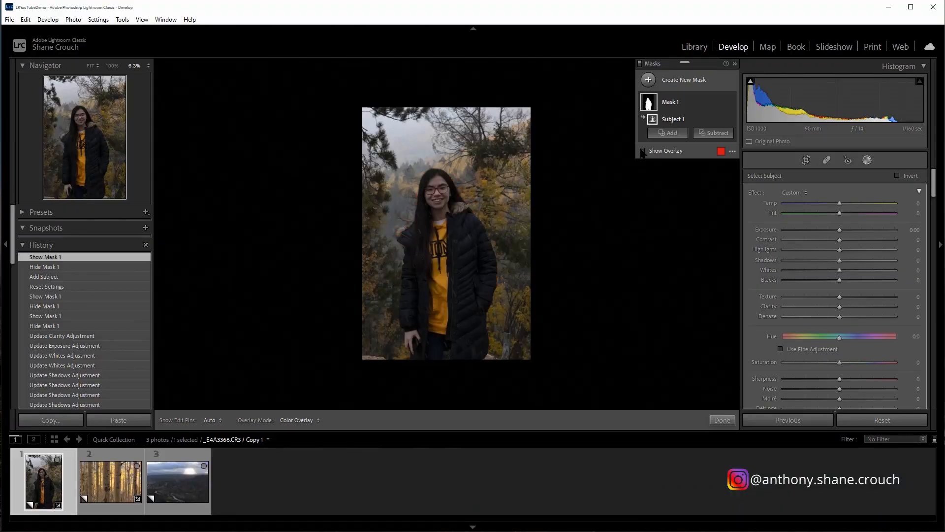
pyautogui.click(642, 151)
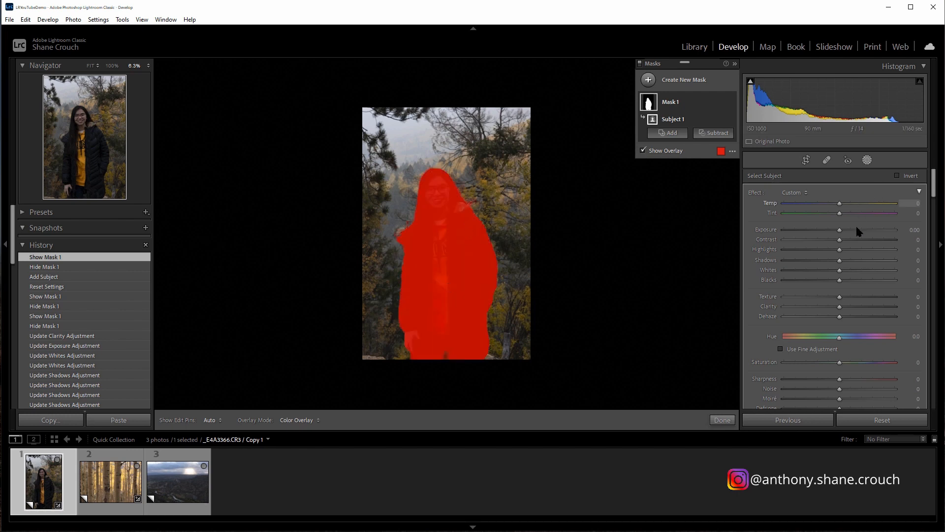
# - Set the subject mask's Shadows to 79, Whites to 83, Clarity to 27 and Exposure to 0.67
pyautogui.click(877, 261)
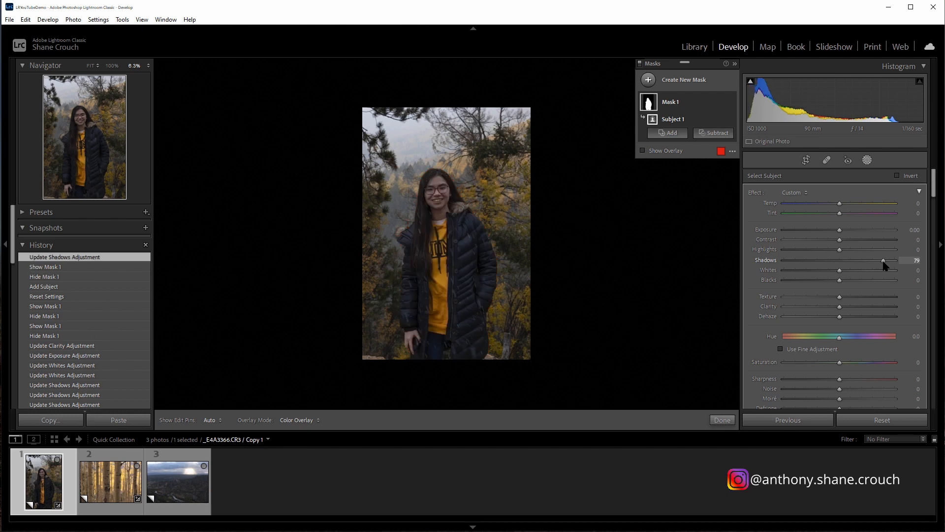
pyautogui.click(883, 260)
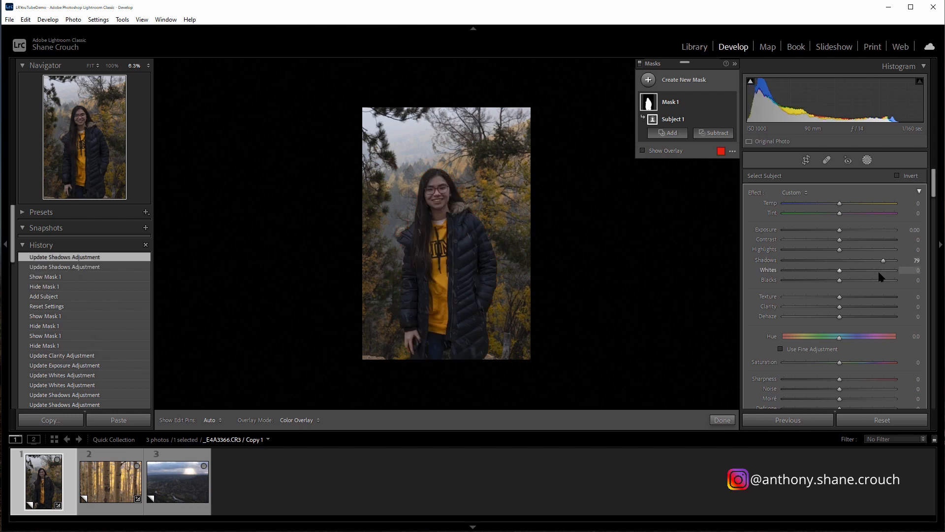
pyautogui.click(880, 270)
pyautogui.click(885, 271)
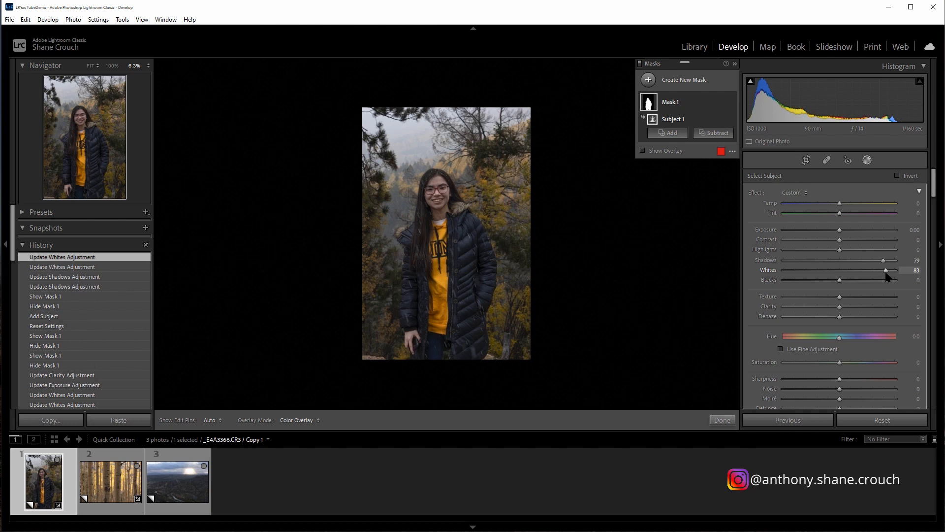
pyautogui.click(854, 308)
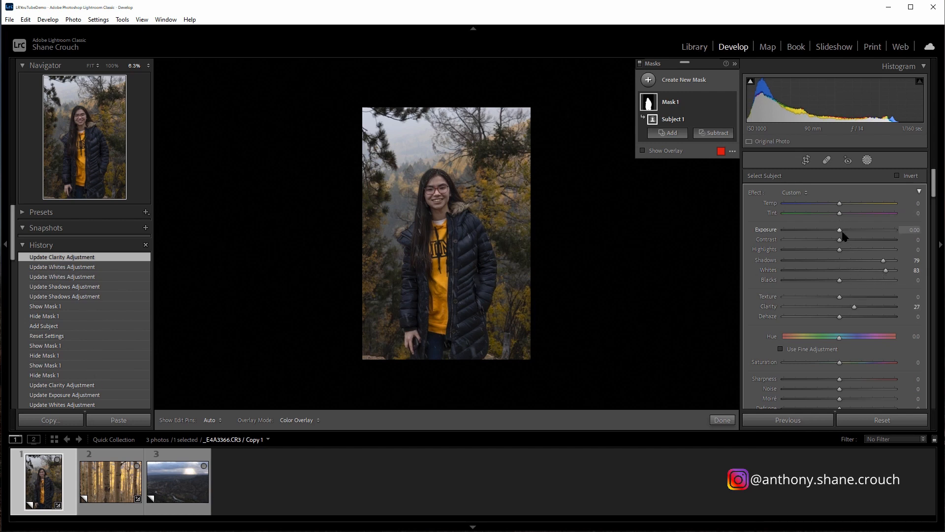
pyautogui.moveTo(843, 232); pyautogui.dragTo(850, 234)
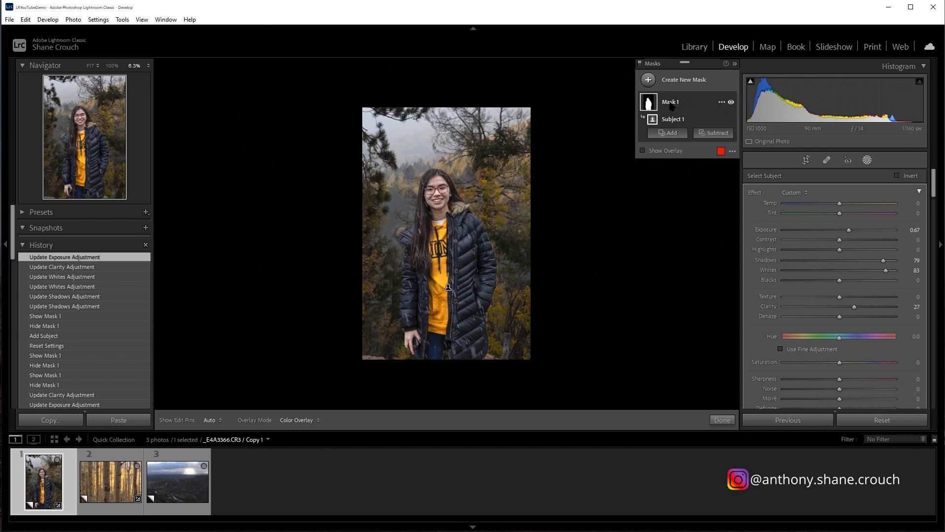
# - Hide and show Mask 1 repeatedly to compare the portrait before and after the subject adjustments
pyautogui.click(731, 103)
pyautogui.click(731, 103)
pyautogui.click(731, 102)
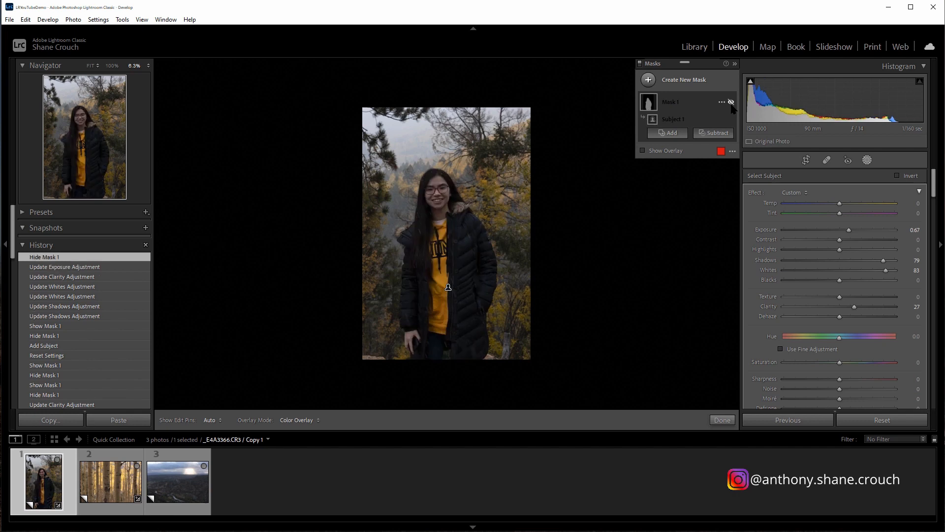
pyautogui.click(731, 103)
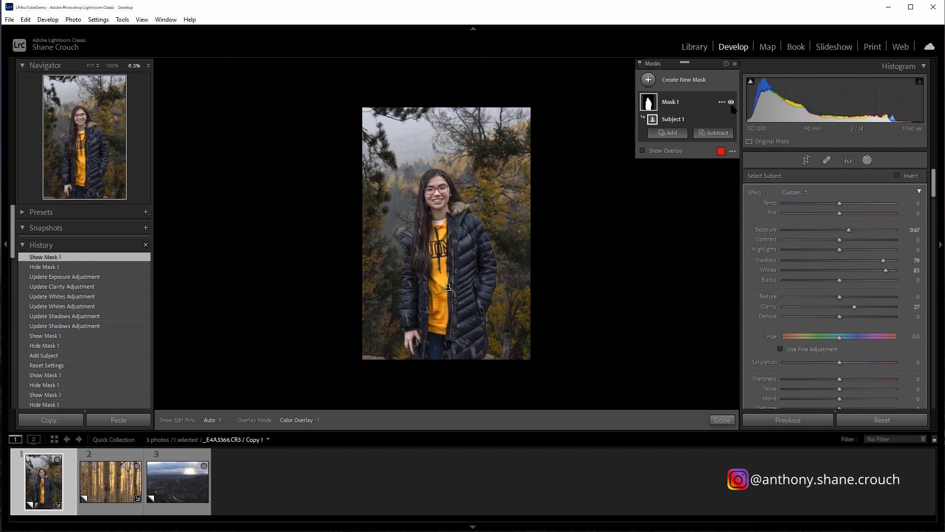
pyautogui.click(731, 102)
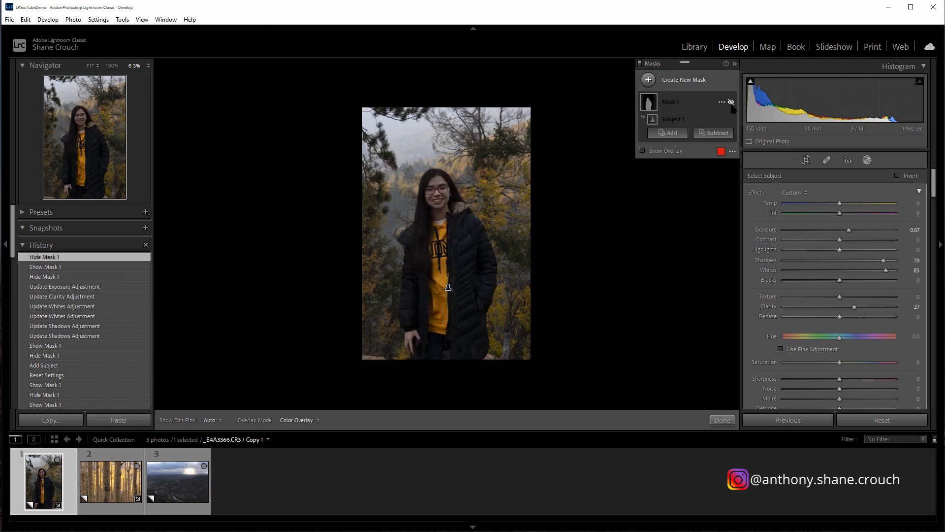
pyautogui.click(731, 102)
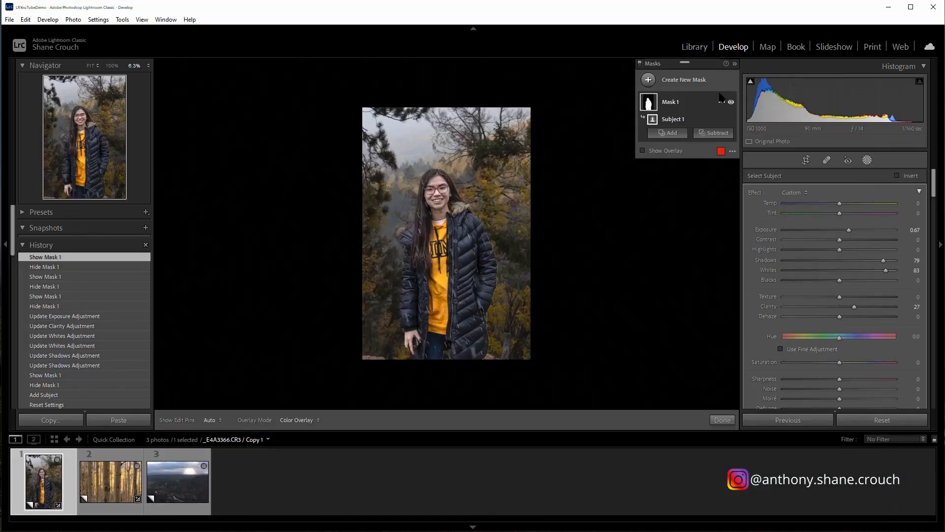
# - Create a second mask with Select Subject and invert its subject selection so it covers the background
pyautogui.click(653, 83)
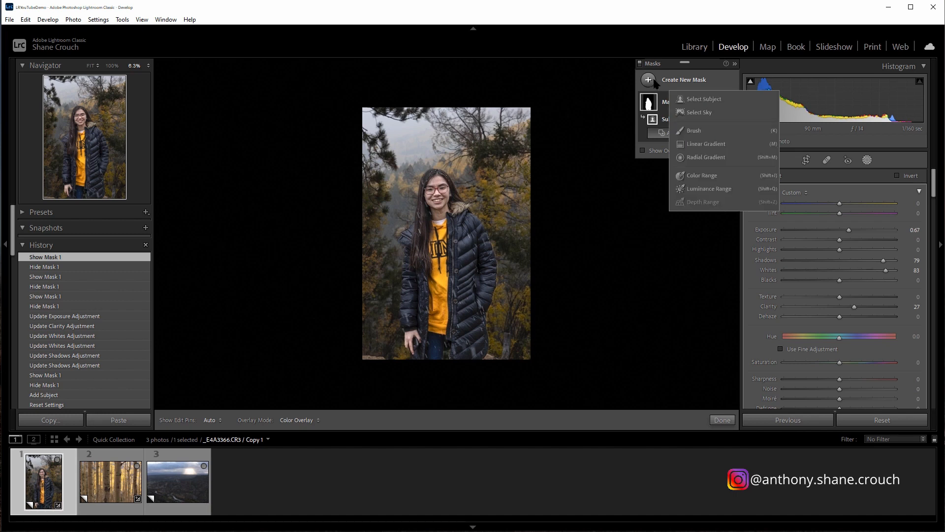
pyautogui.click(725, 99)
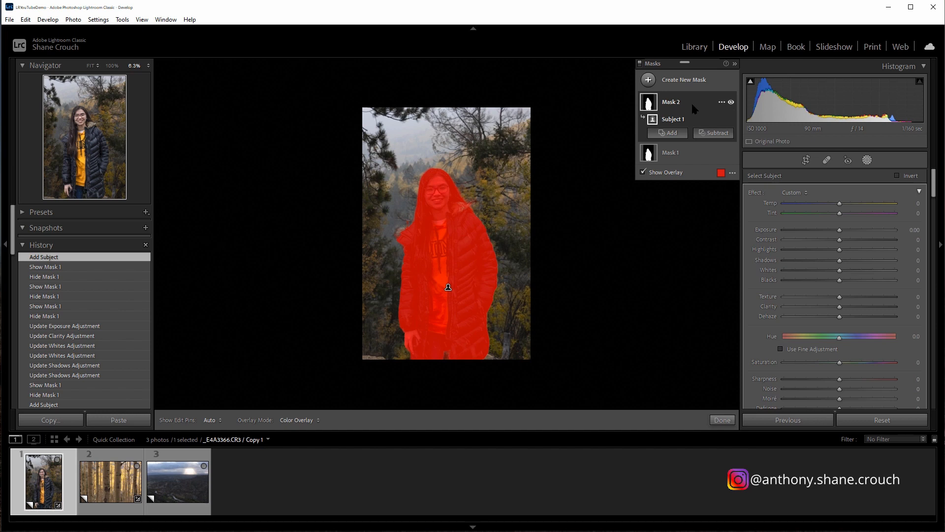
pyautogui.click(722, 119)
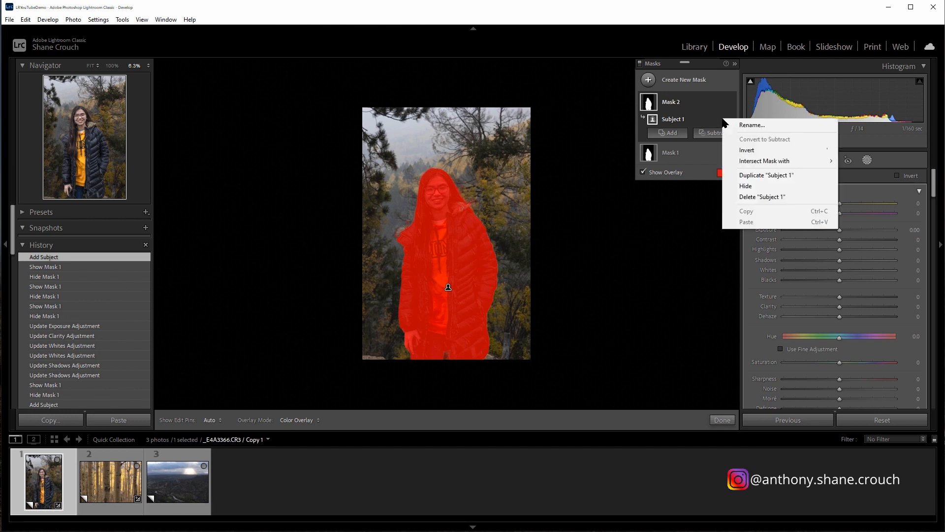
pyautogui.click(791, 151)
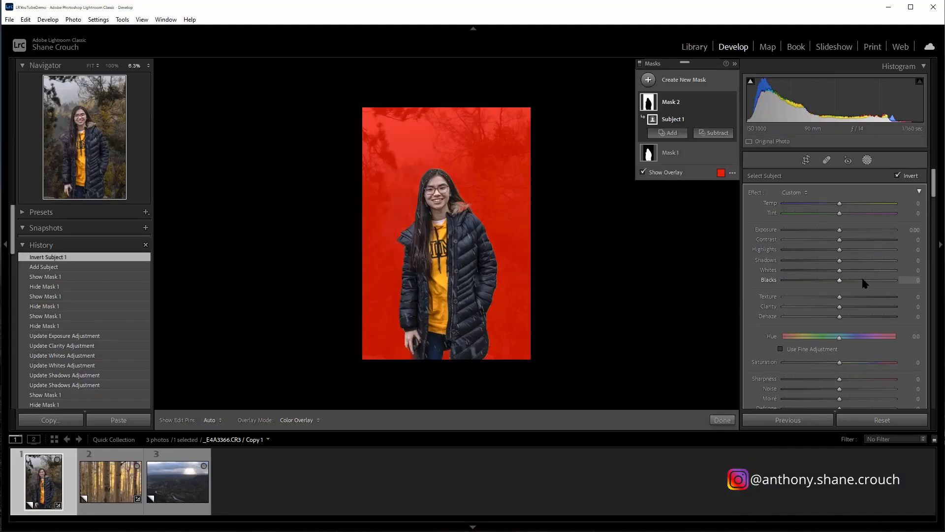
# - Set the background mask's Shadows to 45, Exposure to 0.64, Whites to 19, Clarity to 30 and Contrast to 27
pyautogui.click(865, 260)
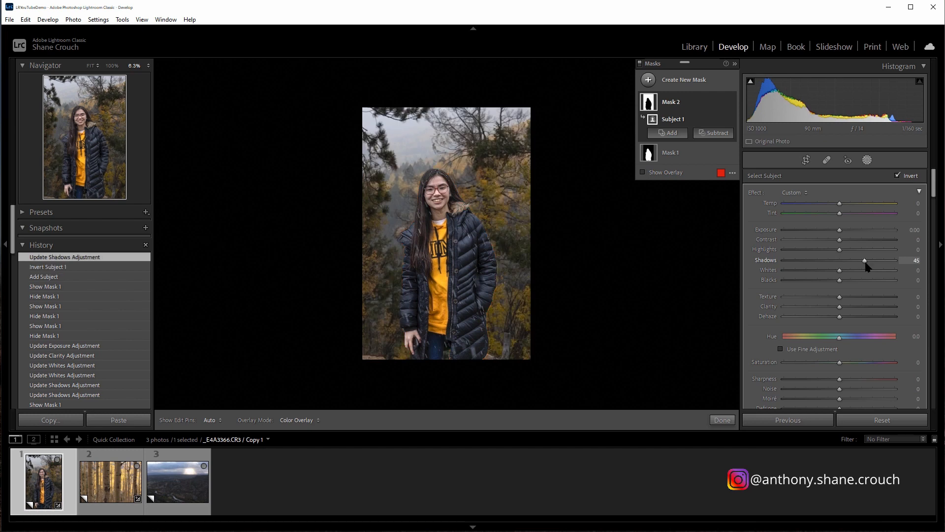
pyautogui.click(848, 230)
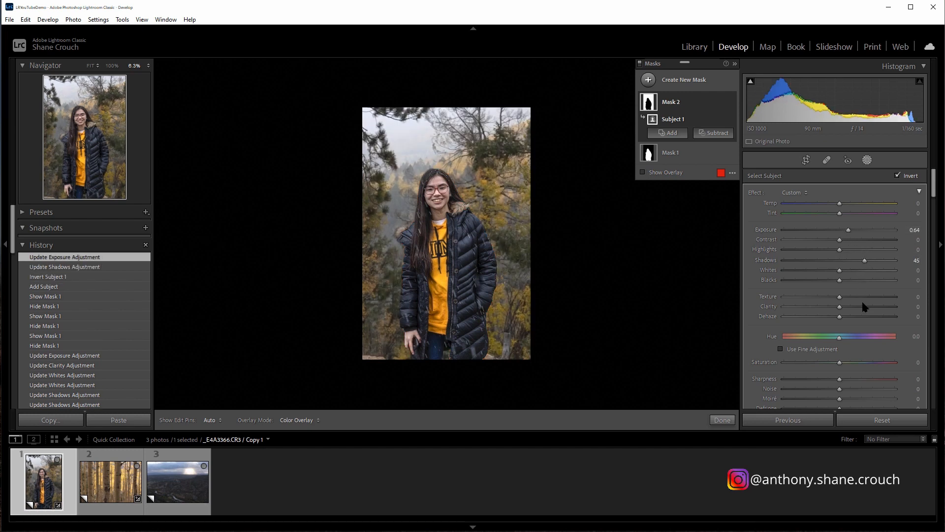
pyautogui.moveTo(865, 306); pyautogui.dragTo(848, 308)
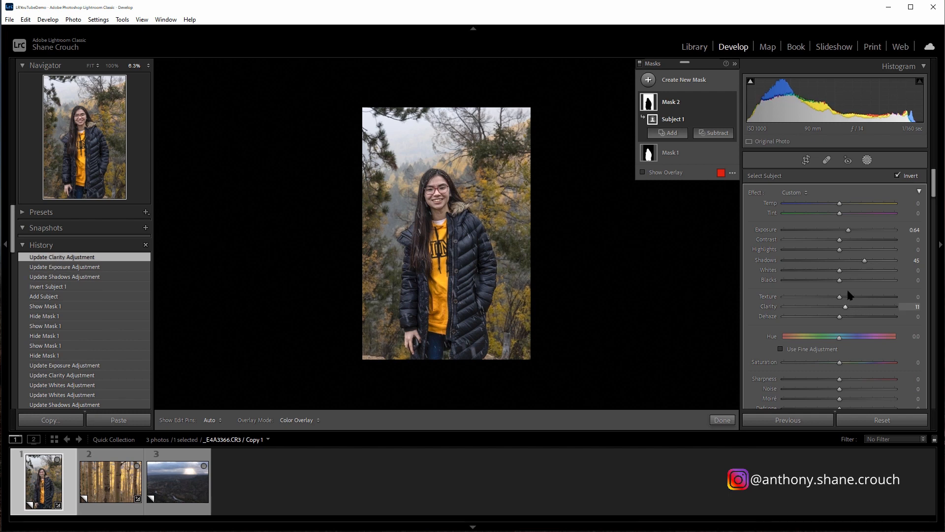
pyautogui.click(849, 271)
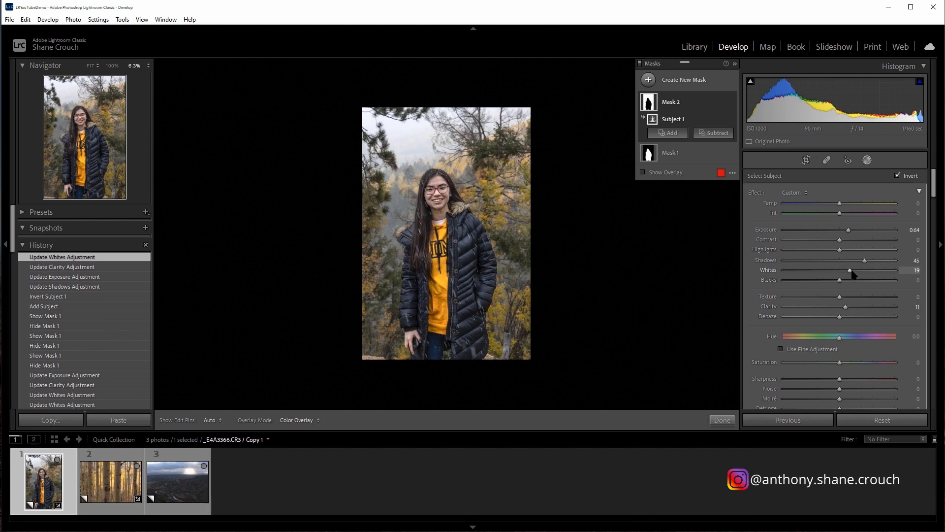
pyautogui.click(857, 309)
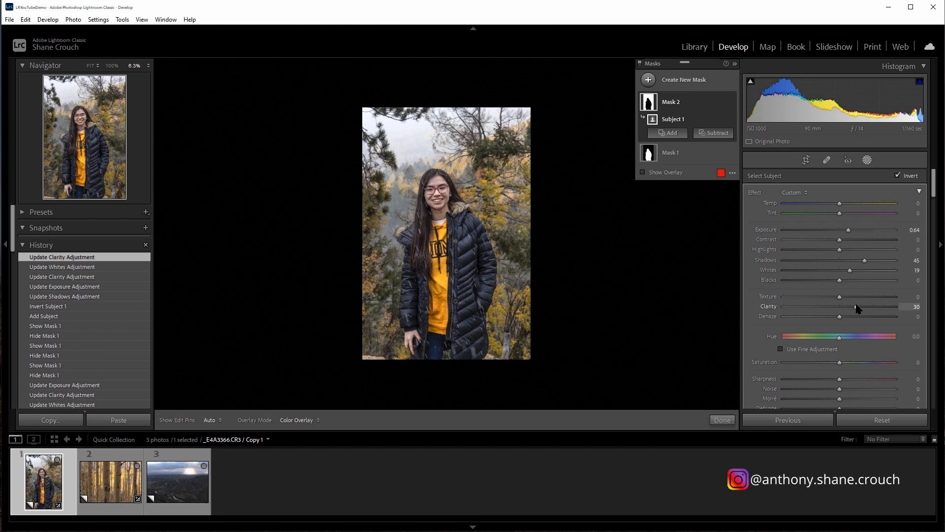
pyautogui.click(856, 240)
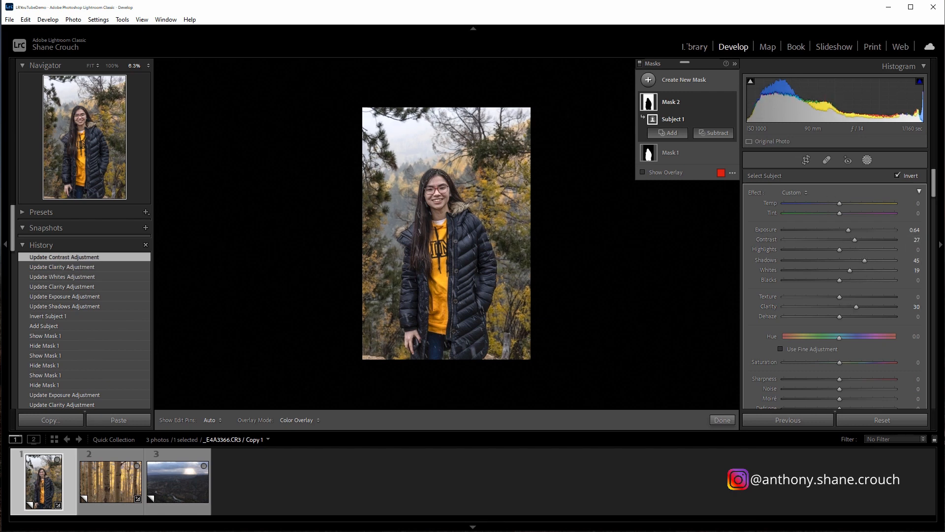
# - Compare the portrait with Mask 2 hidden and shown, and do the same for Mask 1
pyautogui.moveTo(735, 100)
pyautogui.click(731, 103)
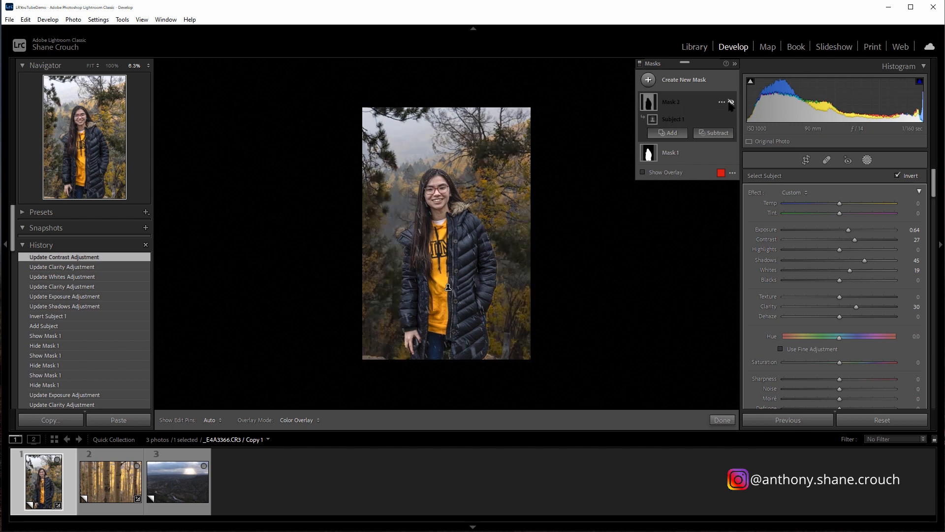
pyautogui.click(731, 102)
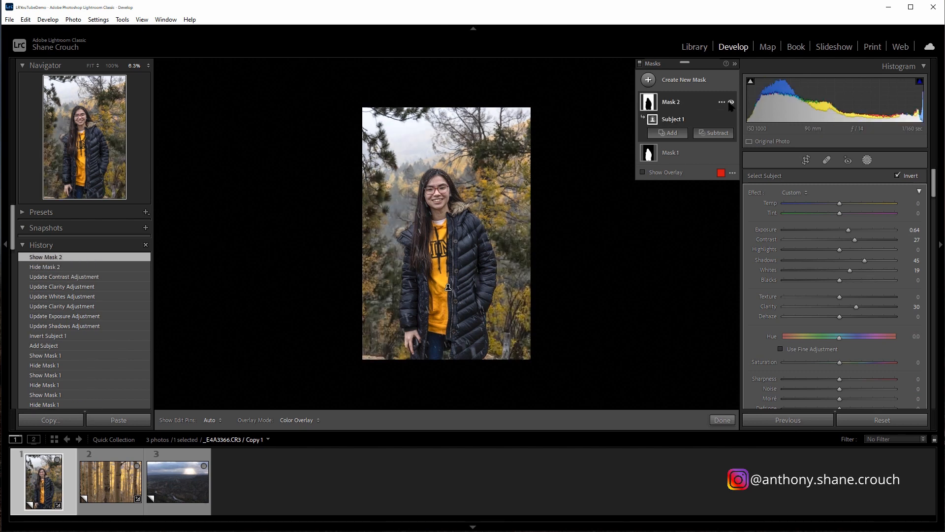
pyautogui.click(731, 103)
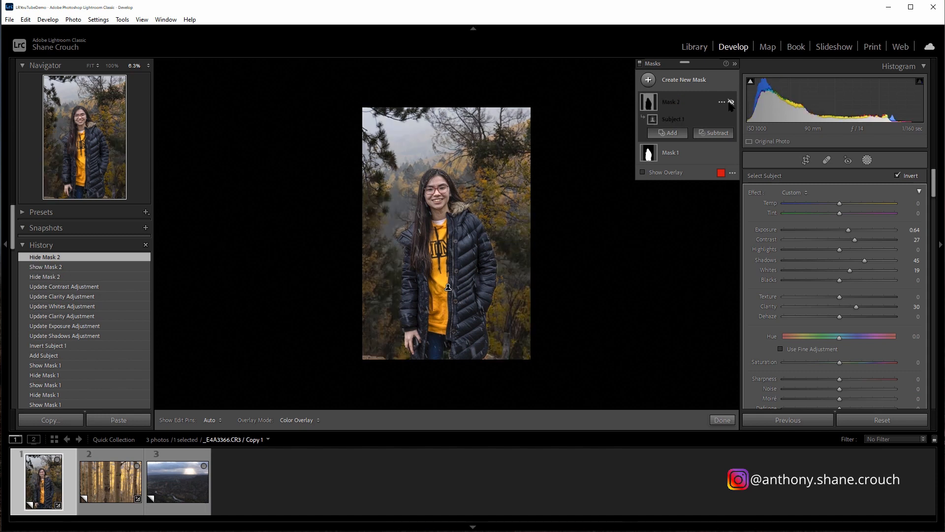
pyautogui.click(731, 103)
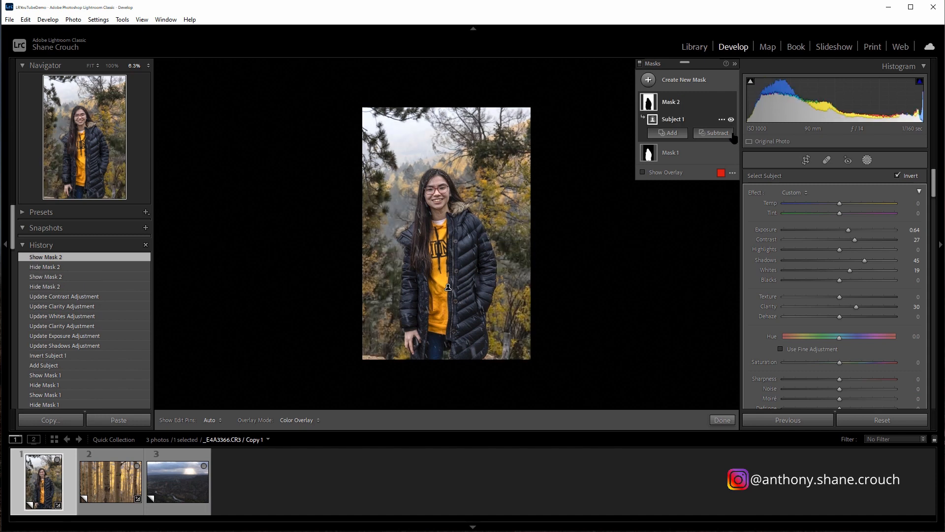
pyautogui.click(731, 153)
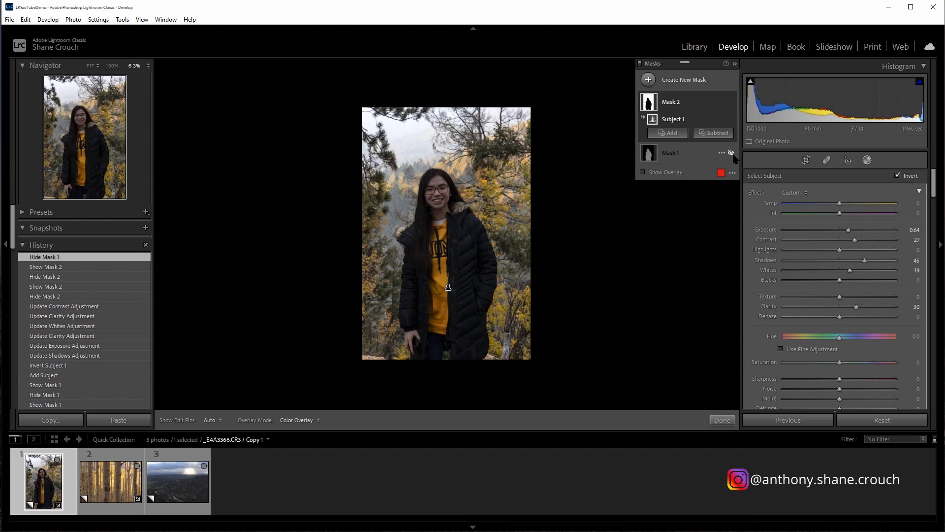
pyautogui.click(731, 153)
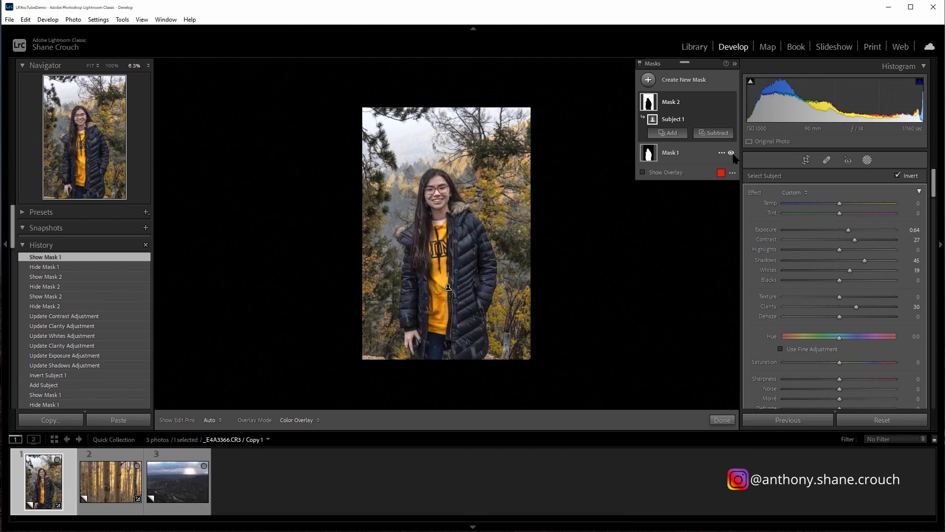
pyautogui.click(732, 154)
pyautogui.click(732, 154)
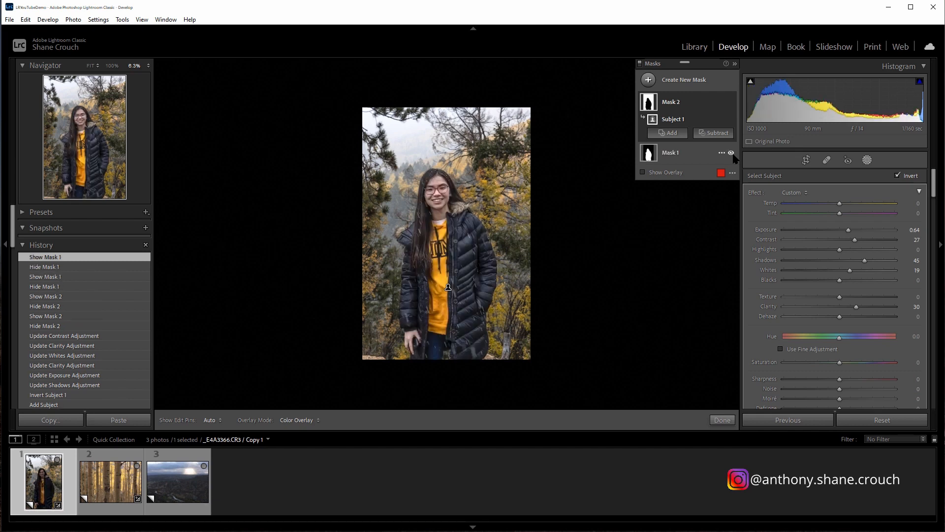
# - Close and reopen the masking tool, compare the photo without Mask 2, and switch all masks off and on together
pyautogui.click(867, 160)
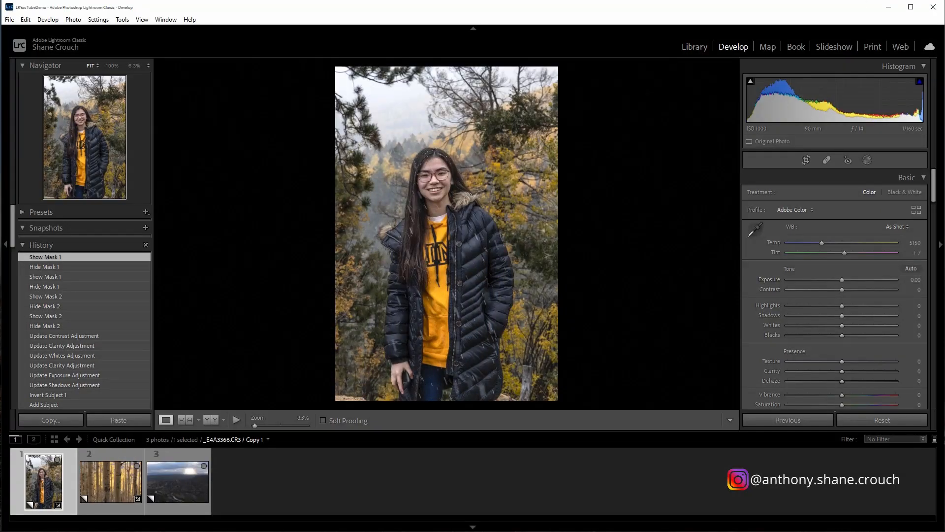
pyautogui.click(867, 160)
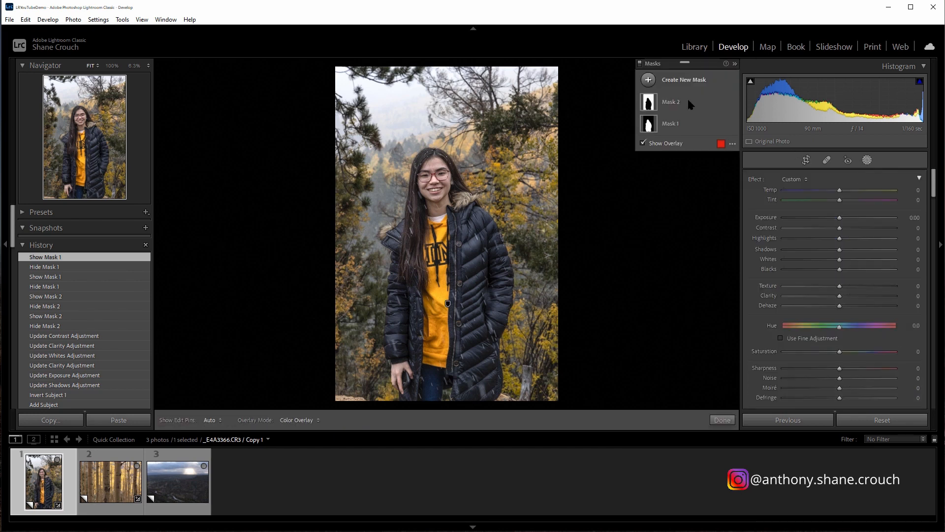
pyautogui.click(731, 103)
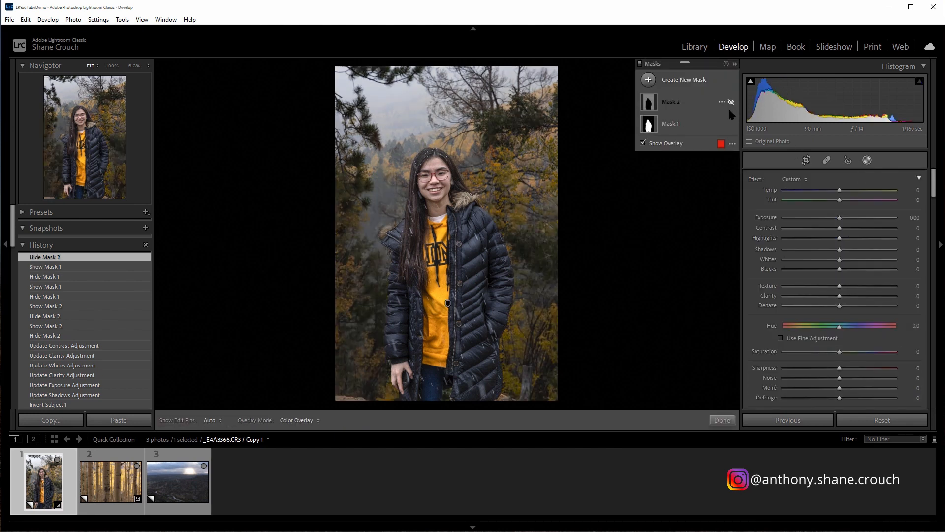
pyautogui.click(731, 102)
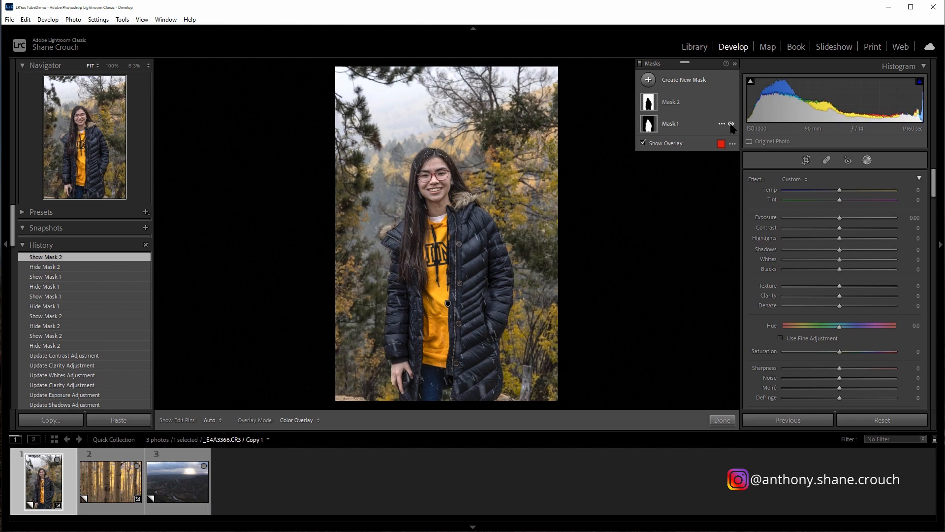
pyautogui.click(640, 64)
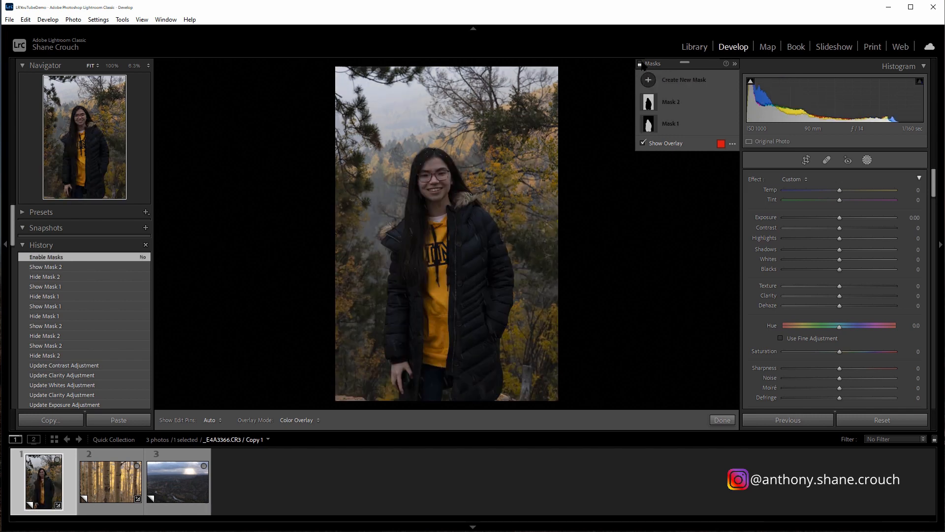
pyautogui.click(640, 64)
pyautogui.click(640, 64)
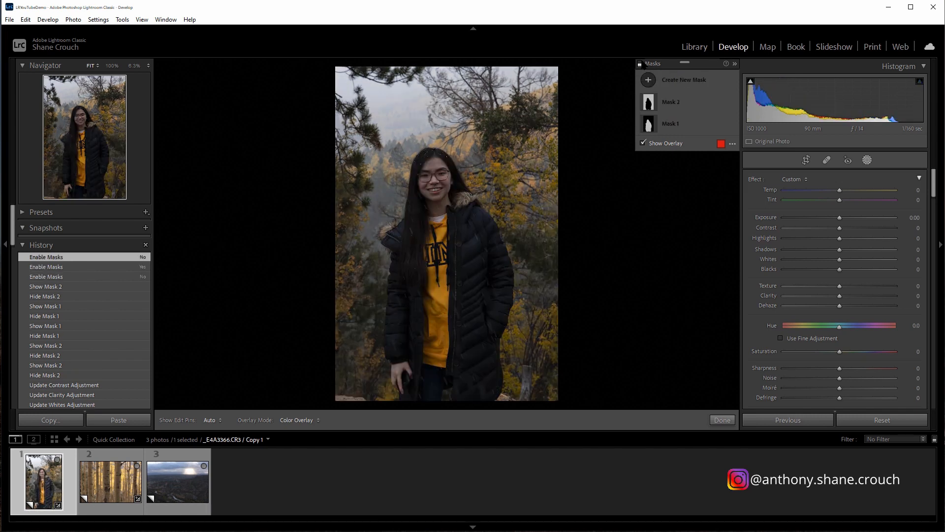
pyautogui.click(640, 64)
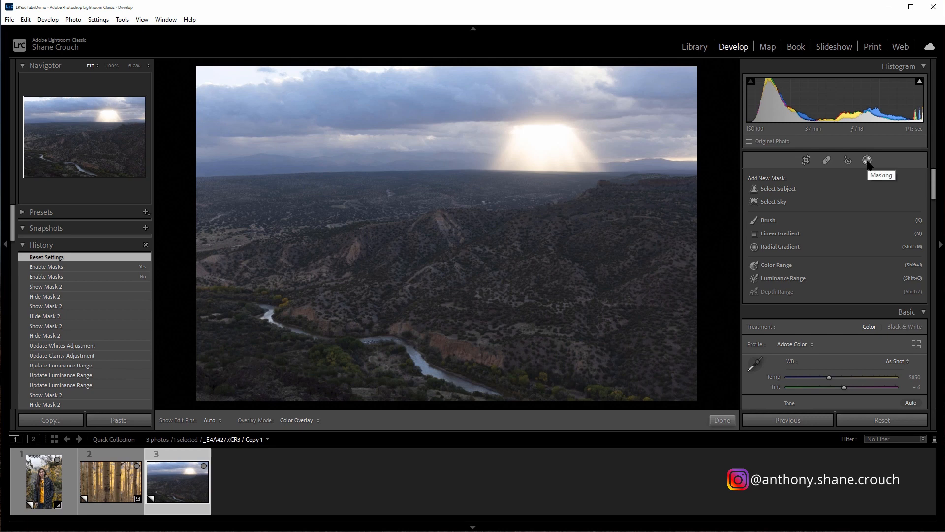
# - Mask the sky of the canyon landscape photo with Select Sky
pyautogui.press('r')
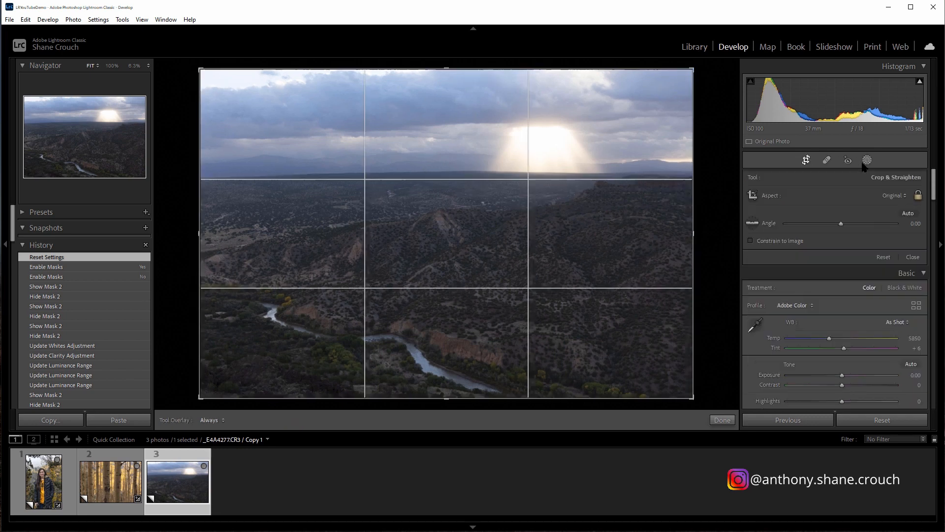
pyautogui.click(867, 161)
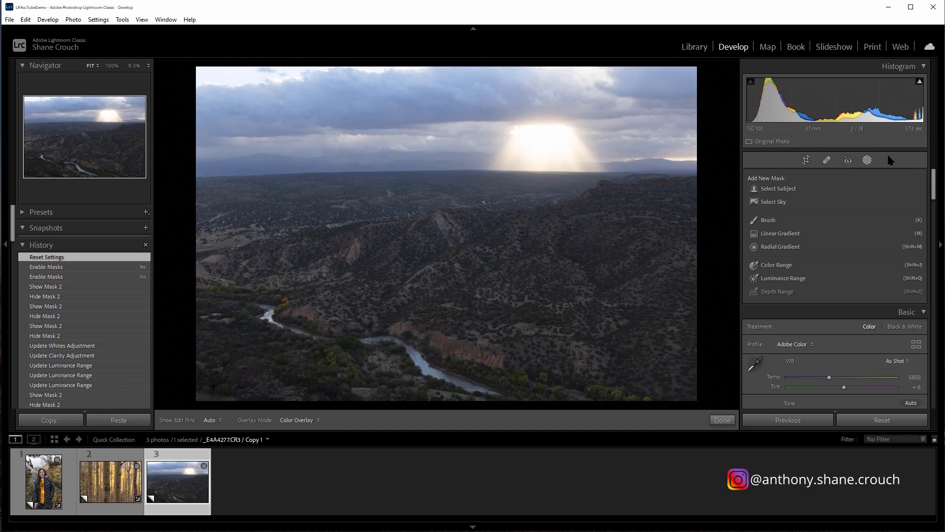
pyautogui.click(773, 202)
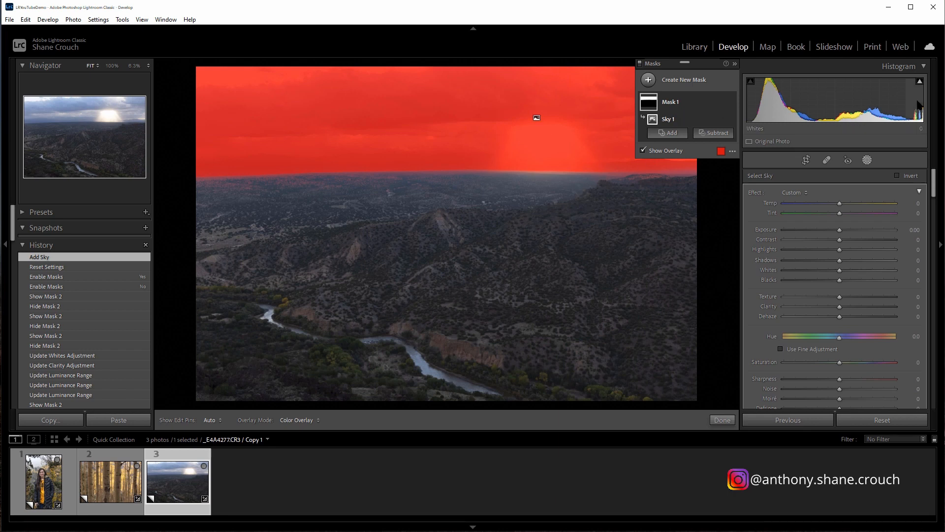
# - Set the sky mask's Whites to 32, Exposure to -0.78 and Clarity to 100
pyautogui.click(857, 269)
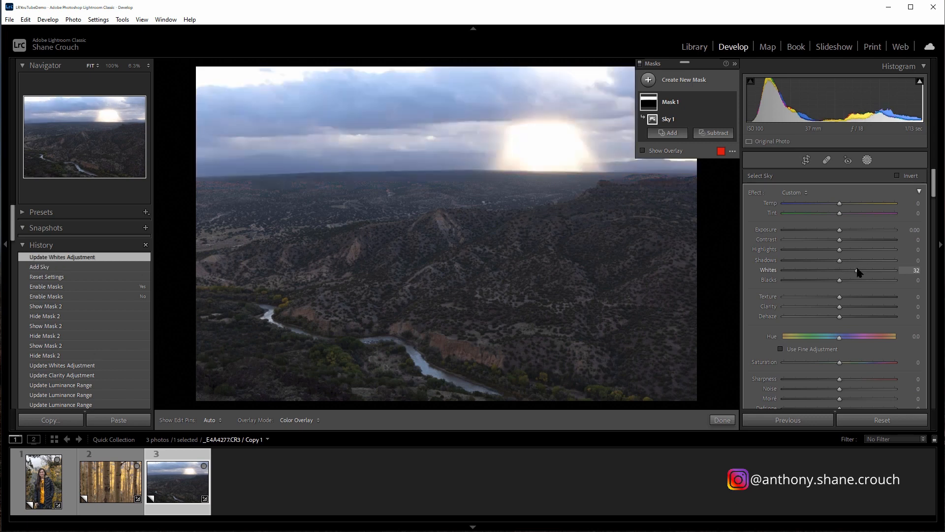
pyautogui.moveTo(840, 229); pyautogui.dragTo(829, 230)
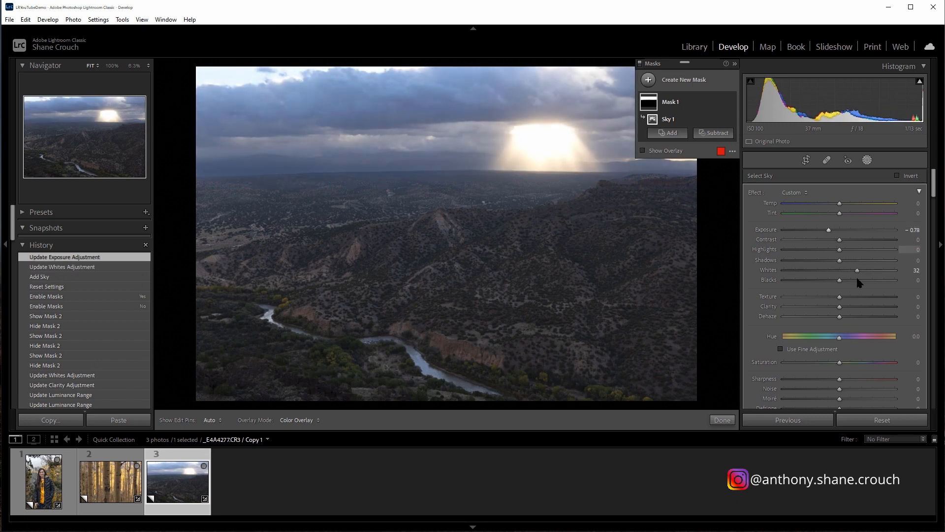
pyautogui.click(887, 306)
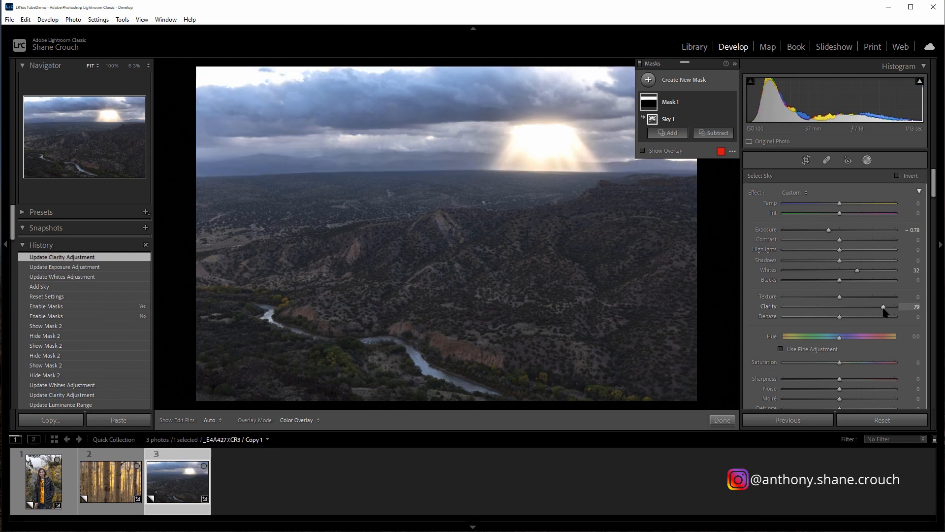
pyautogui.moveTo(888, 309)
pyautogui.mouseDown()
pyautogui.moveTo(879, 309)
pyautogui.moveTo(901, 311)
pyautogui.mouseUp()
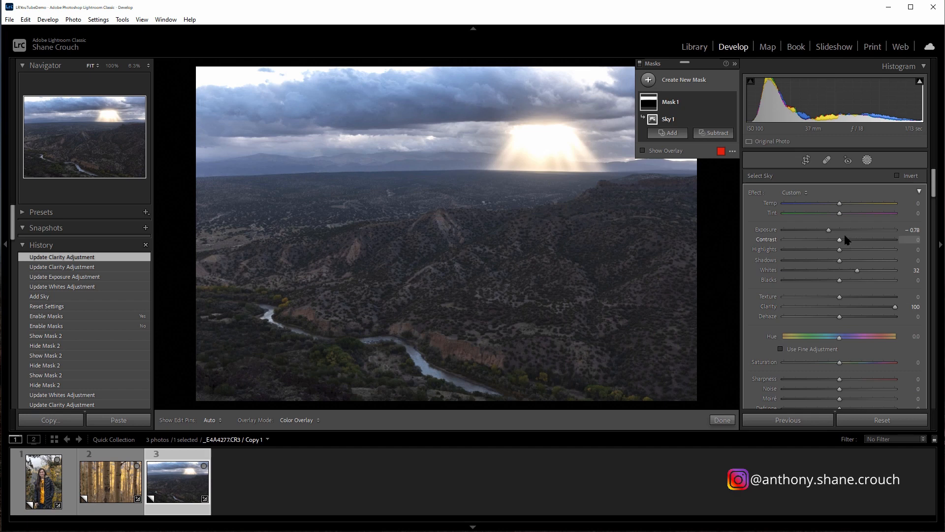
# - Set the sky mask's Exposure to -0.92, Highlights to -16 and Temp to 4, and compare the photo with the mask hidden and shown
pyautogui.moveTo(830, 230); pyautogui.dragTo(833, 255)
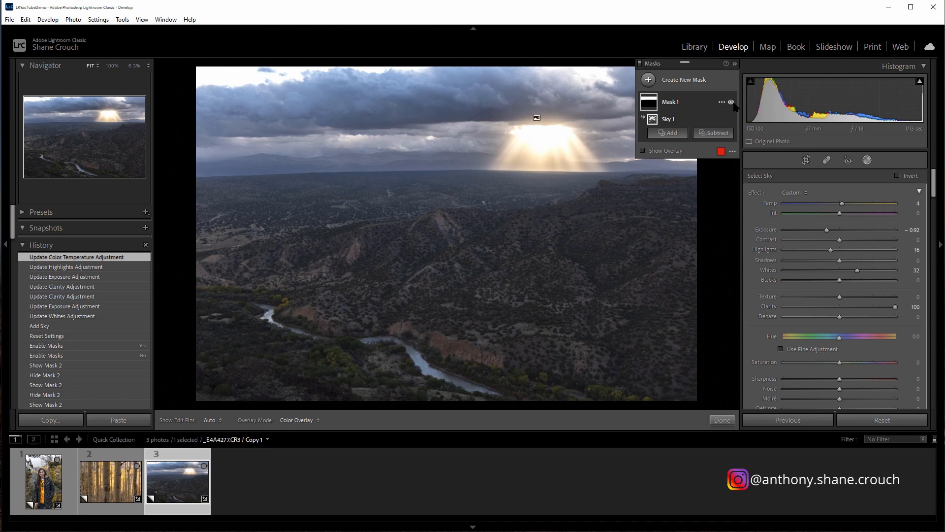
pyautogui.click(731, 101)
pyautogui.click(731, 102)
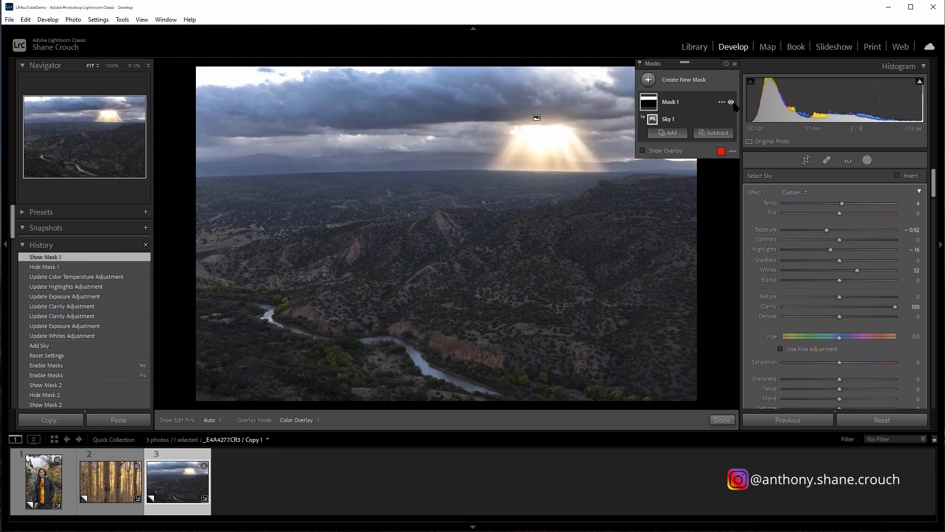
pyautogui.click(731, 102)
pyautogui.click(731, 102)
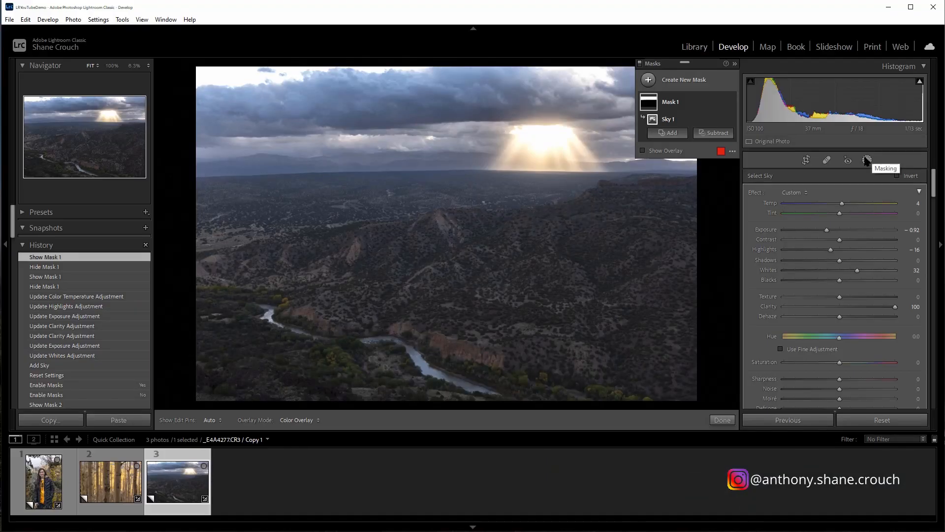
# - Create a second mask with Select Sky and invert its sky selection to cover the land
pyautogui.click(664, 83)
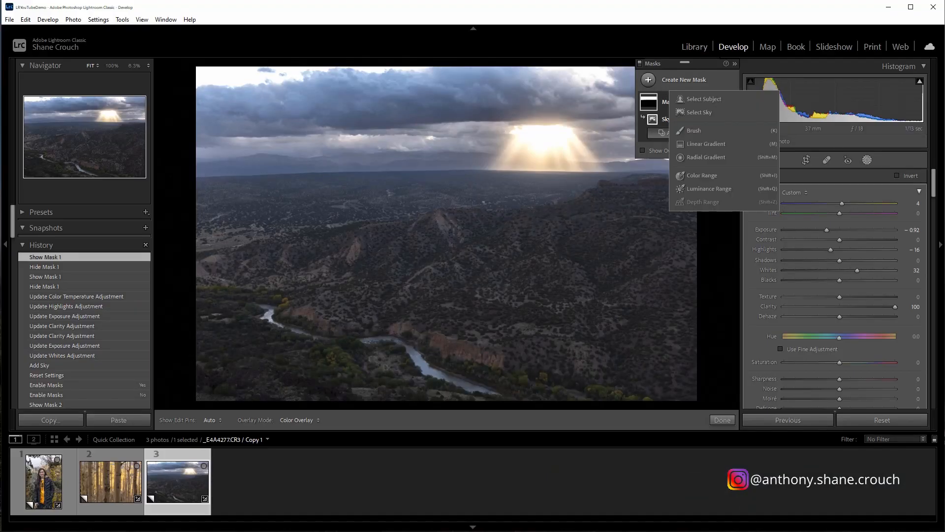
pyautogui.click(727, 111)
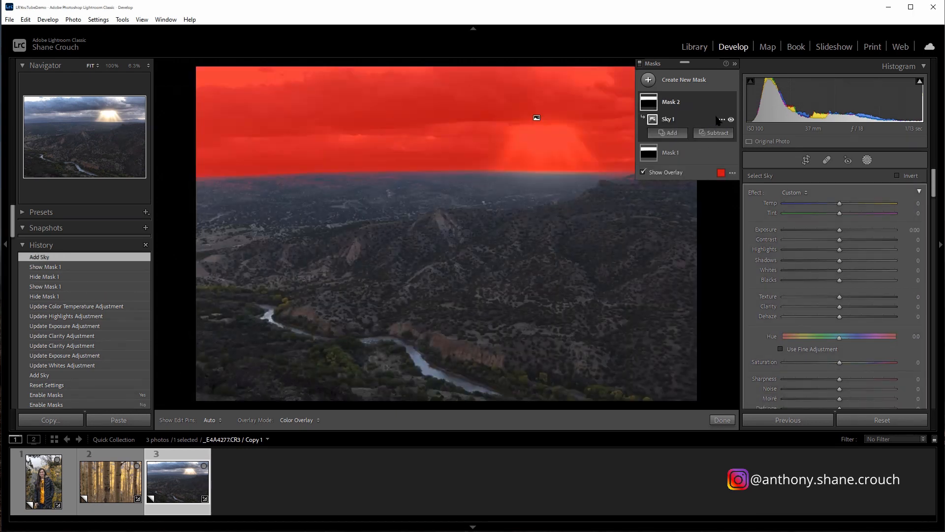
pyautogui.click(720, 120)
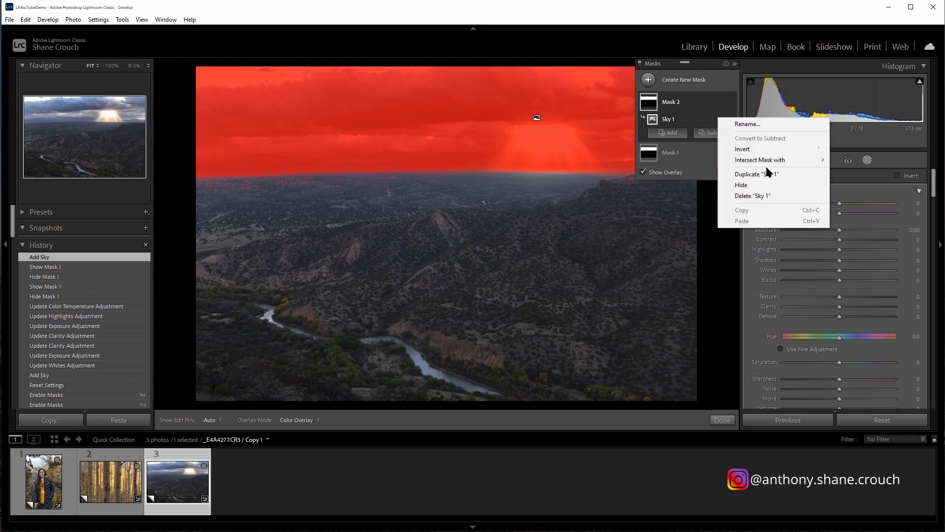
pyautogui.click(769, 150)
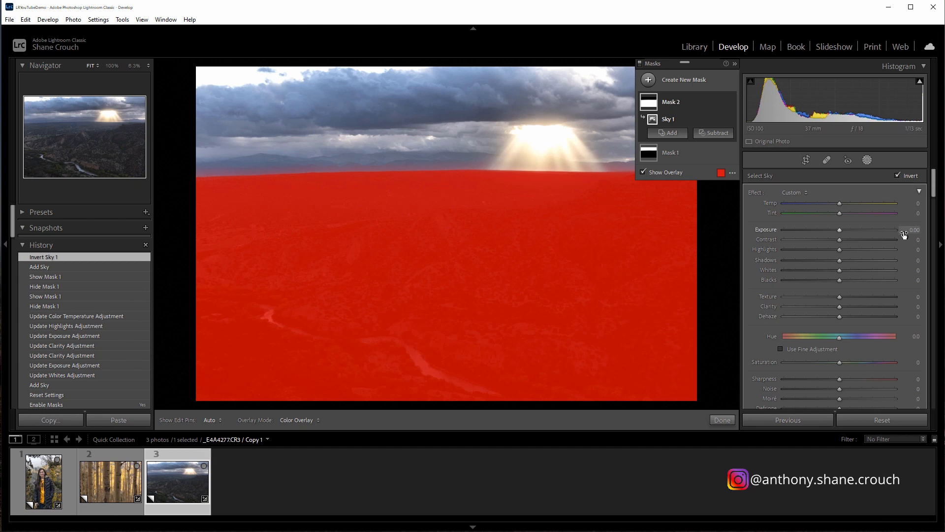
# - Set the land mask's Exposure to 0.74, Contrast to 40, Shadows to 24 and Whites to 27
pyautogui.click(857, 230)
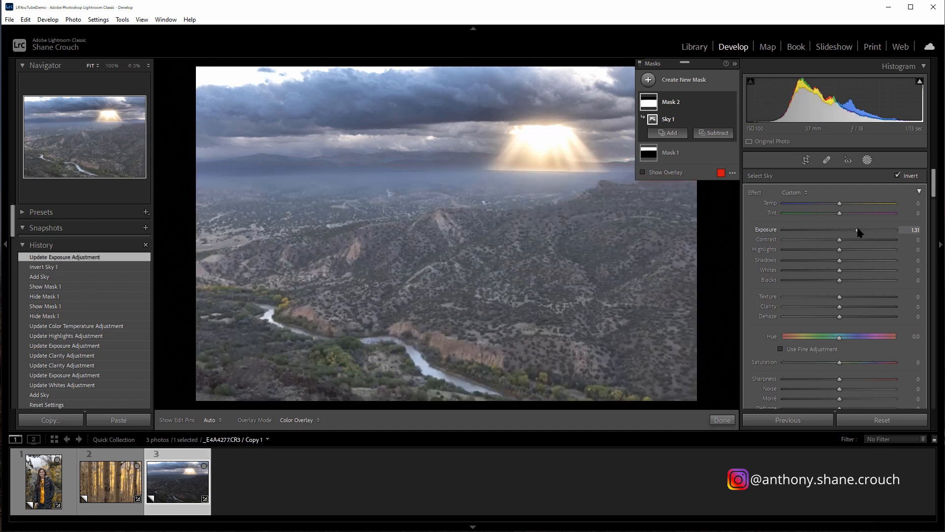
pyautogui.moveTo(858, 230); pyautogui.dragTo(853, 231)
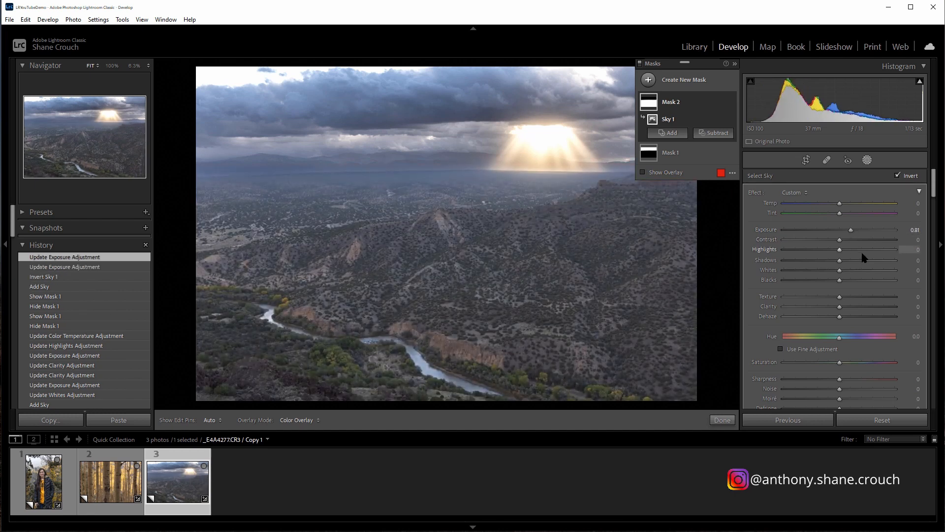
pyautogui.click(862, 241)
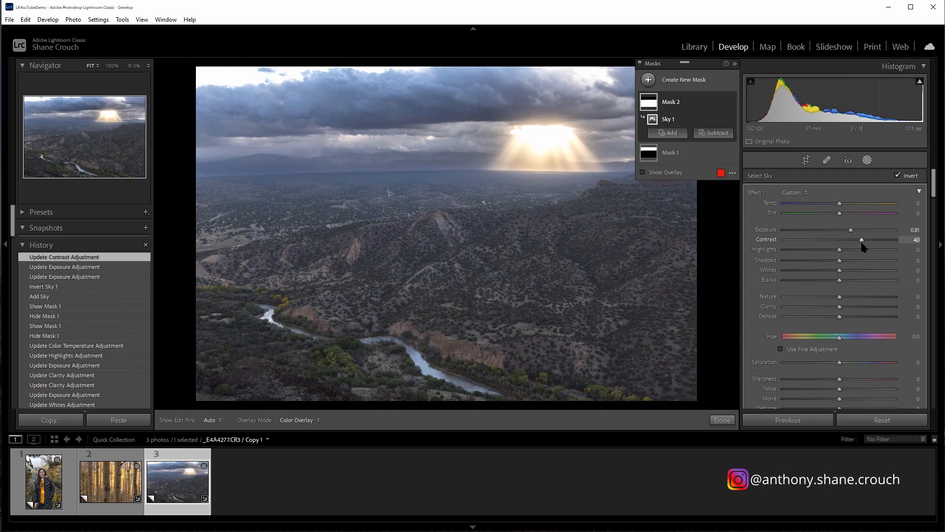
pyautogui.click(853, 261)
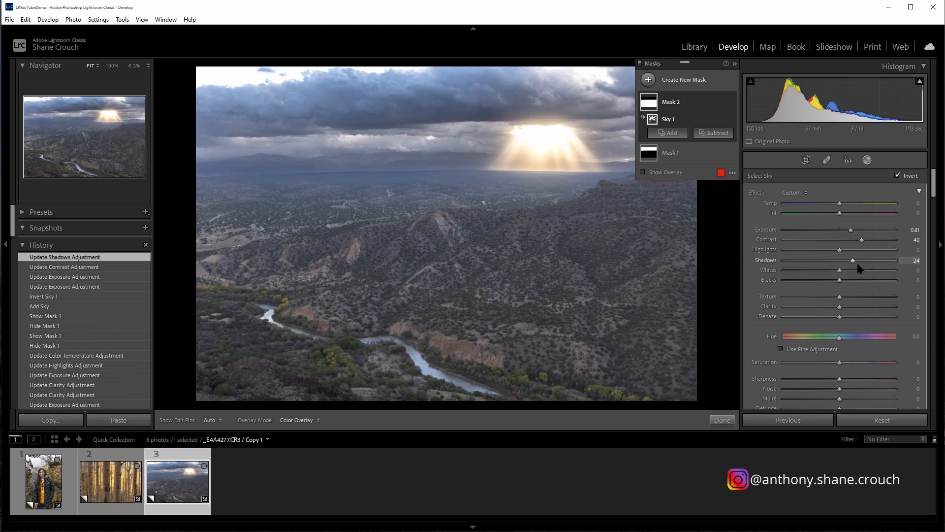
pyautogui.click(855, 270)
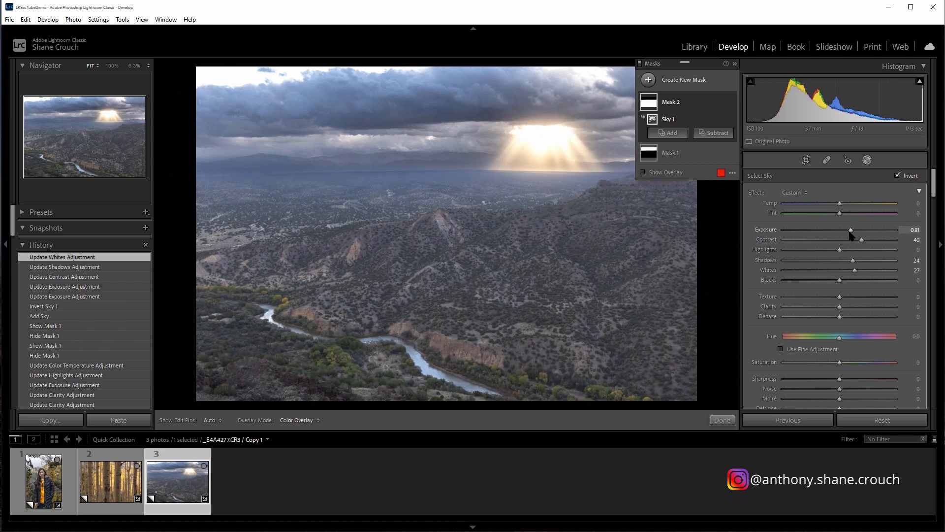
pyautogui.moveTo(850, 235); pyautogui.dragTo(849, 235)
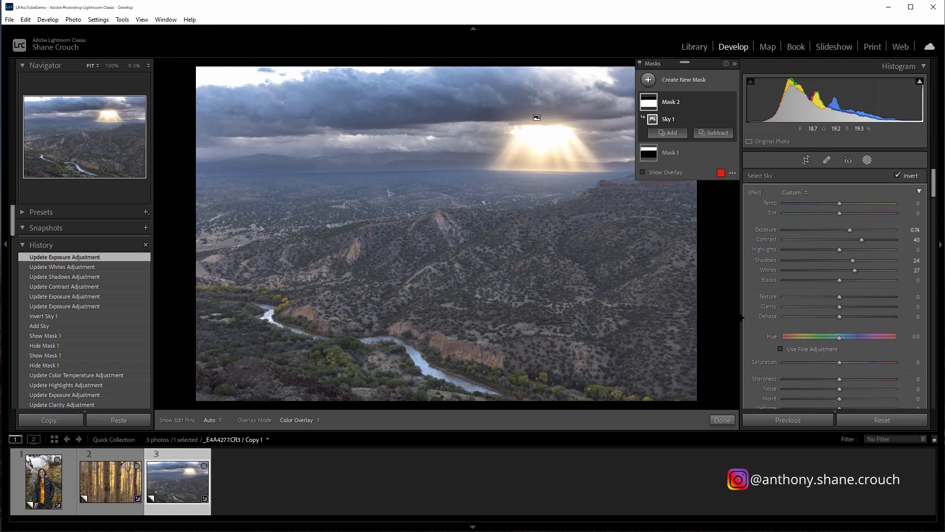
# - Compare the canyon landscape with the land mask hidden and shown
pyautogui.click(731, 103)
pyautogui.click(731, 103)
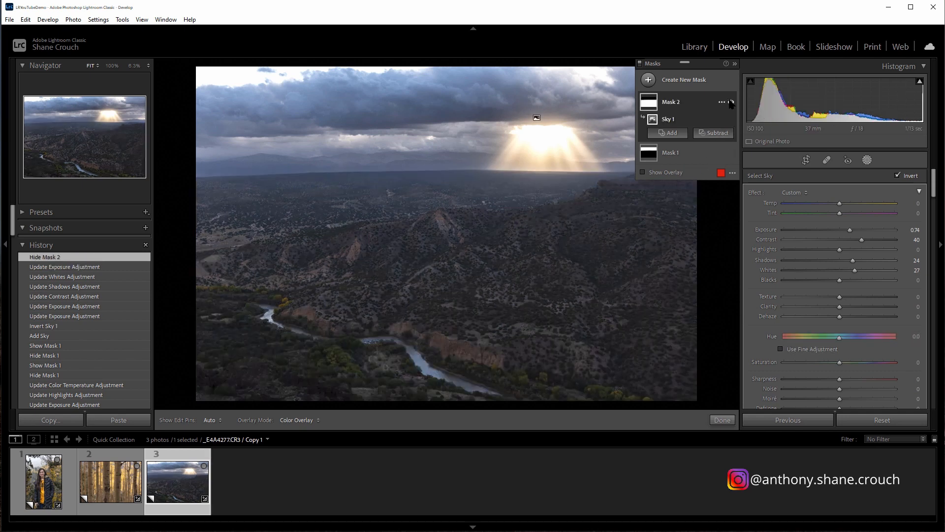
pyautogui.click(731, 103)
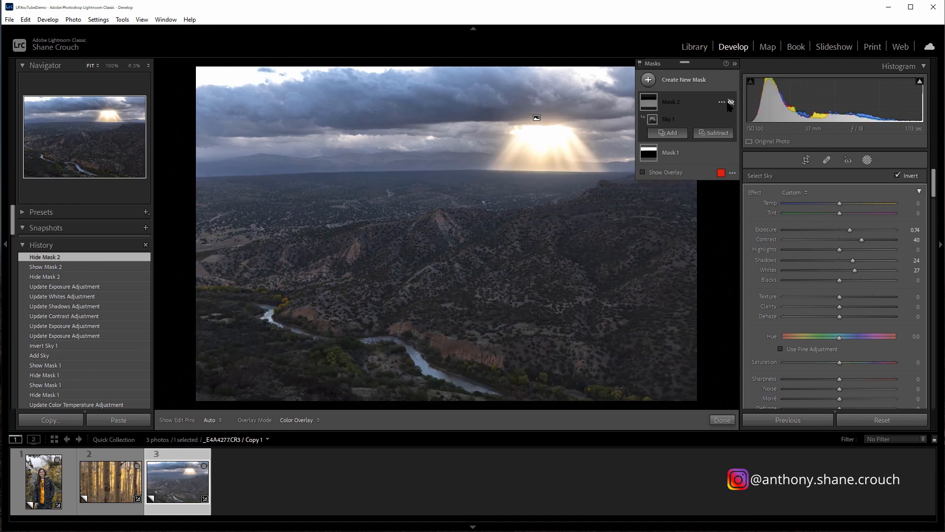
pyautogui.click(731, 103)
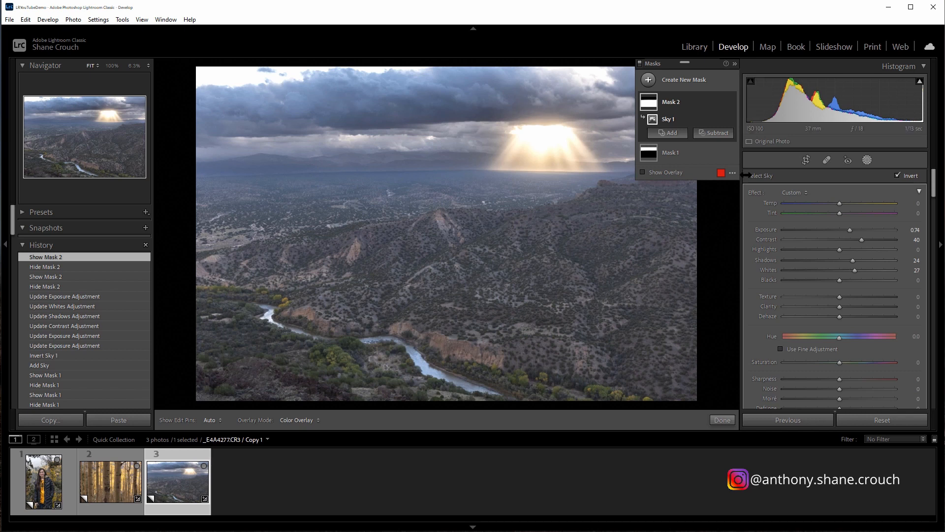
# - Close and reopen the masking tool, and create a new mask with a wide radial gradient centred on the canyon hillside
pyautogui.click(867, 160)
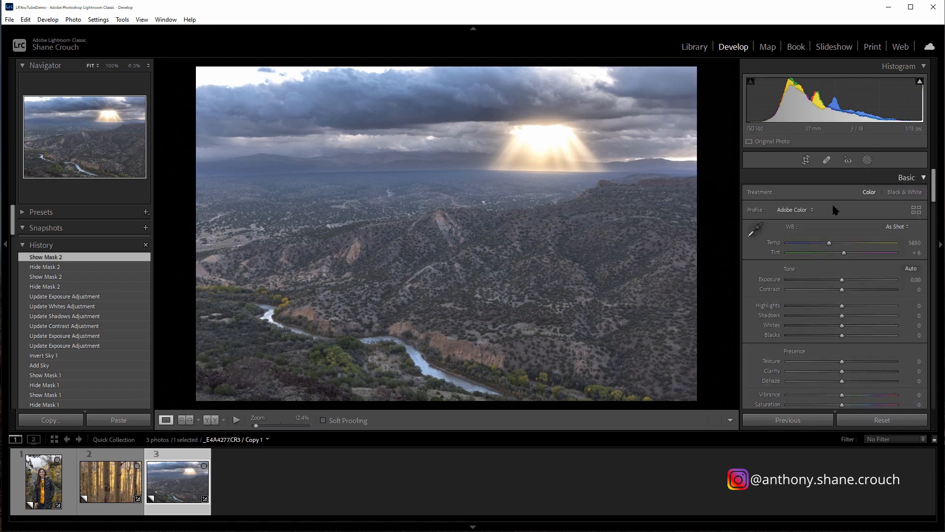
pyautogui.click(867, 160)
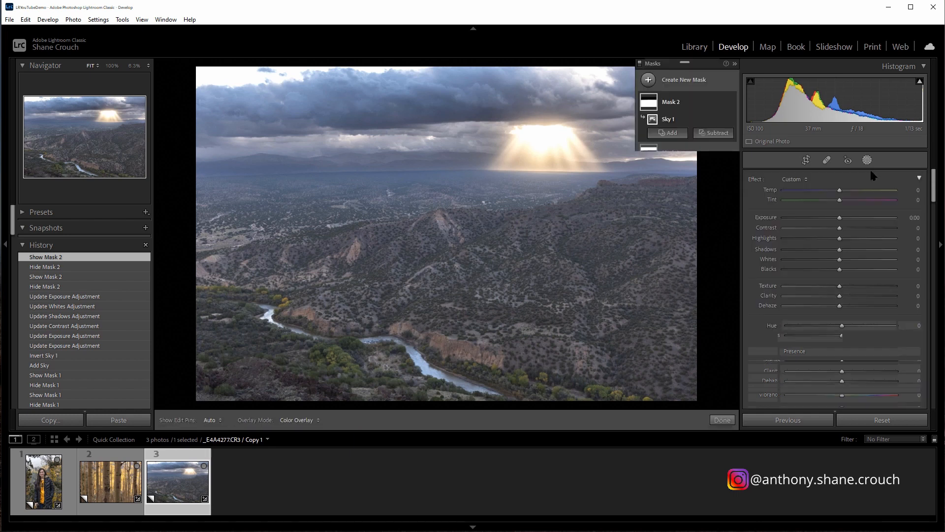
pyautogui.click(645, 85)
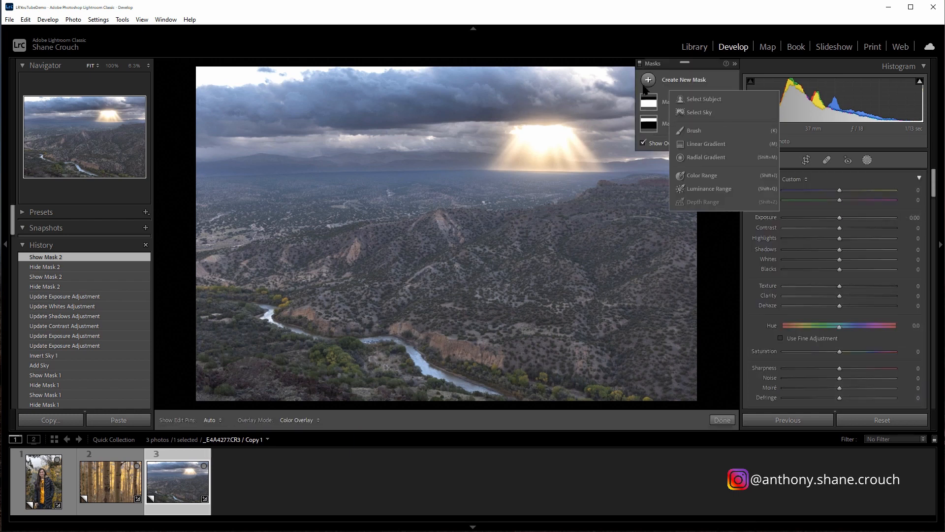
pyautogui.click(721, 157)
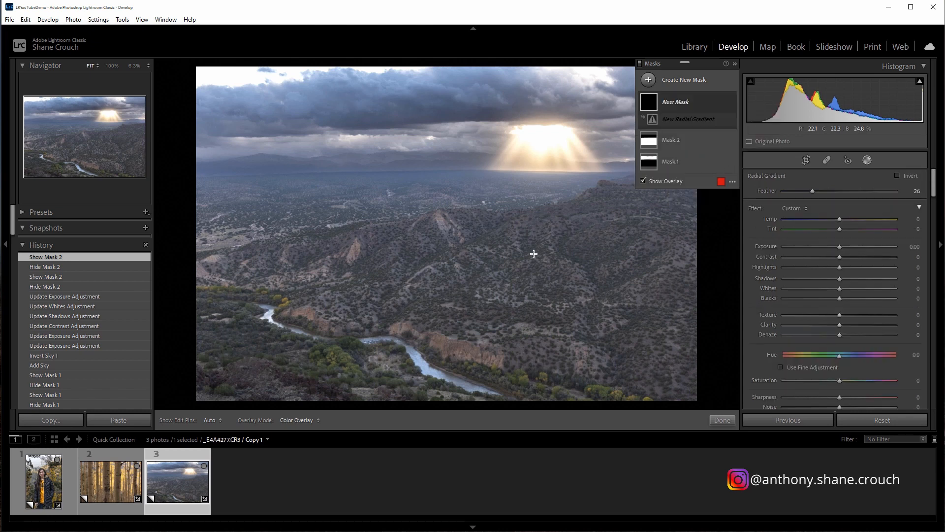
pyautogui.moveTo(533, 253); pyautogui.dragTo(305, 335)
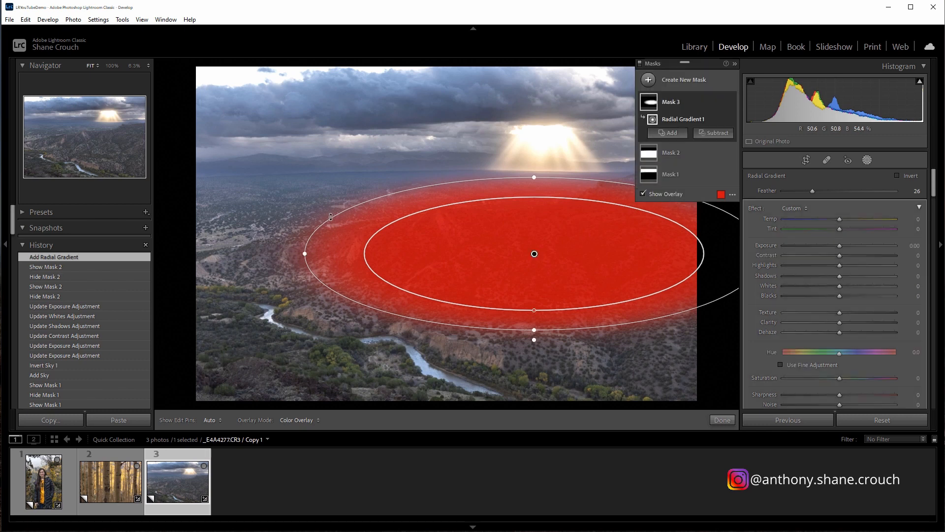
# - Tilt, enlarge and reposition the radial gradient to cover the hillside down to the river, and set its Feather to 21
pyautogui.moveTo(329, 223); pyautogui.dragTo(318, 247)
pyautogui.moveTo(533, 257); pyautogui.dragTo(489, 258)
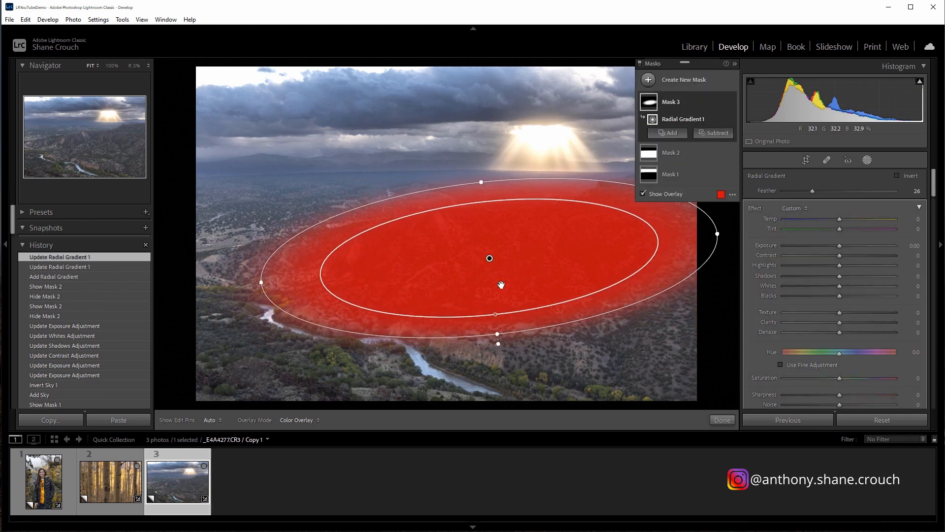
pyautogui.moveTo(498, 335)
pyautogui.mouseDown()
pyautogui.moveTo(503, 363)
pyautogui.moveTo(502, 341)
pyautogui.moveTo(500, 353)
pyautogui.mouseUp()
pyautogui.moveTo(503, 274); pyautogui.dragTo(505, 290)
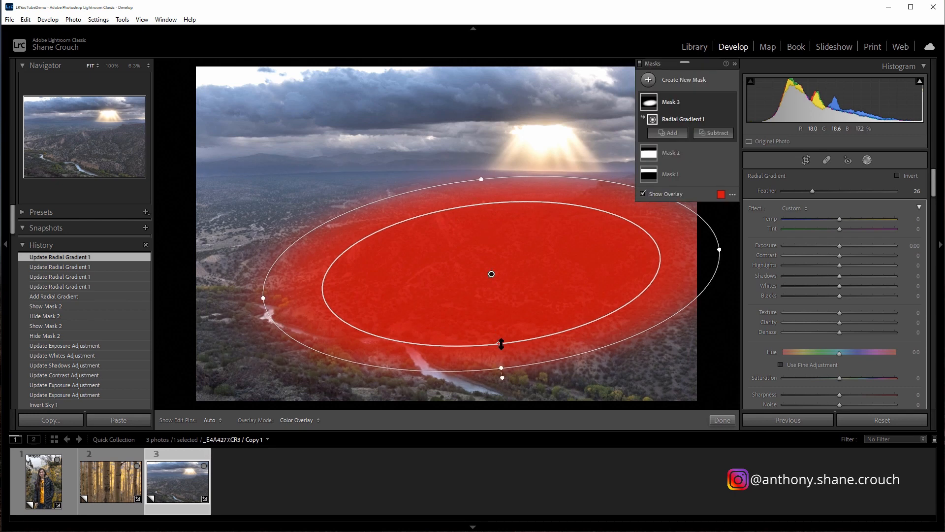
pyautogui.moveTo(501, 344)
pyautogui.mouseDown()
pyautogui.moveTo(497, 282)
pyautogui.moveTo(503, 348)
pyautogui.mouseUp()
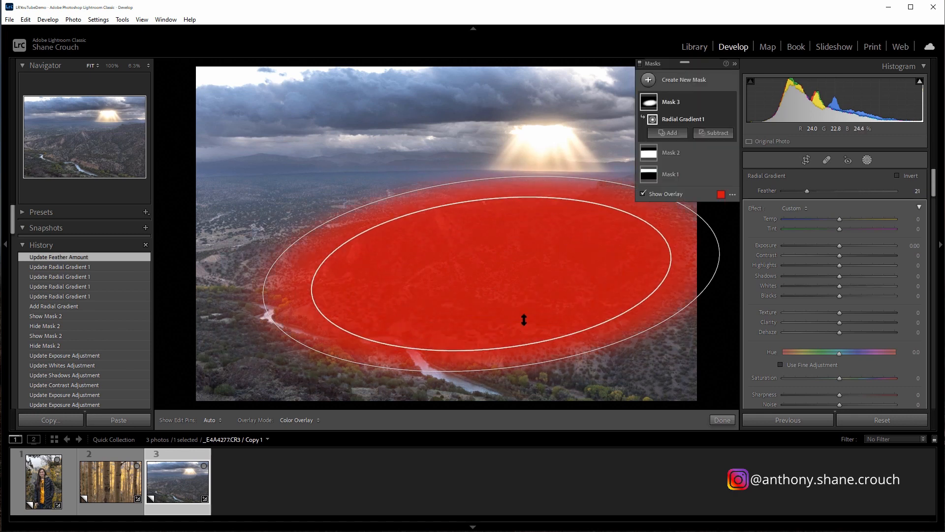
pyautogui.moveTo(506, 246)
pyautogui.mouseDown()
pyautogui.moveTo(509, 255)
pyautogui.moveTo(517, 242)
pyautogui.mouseUp()
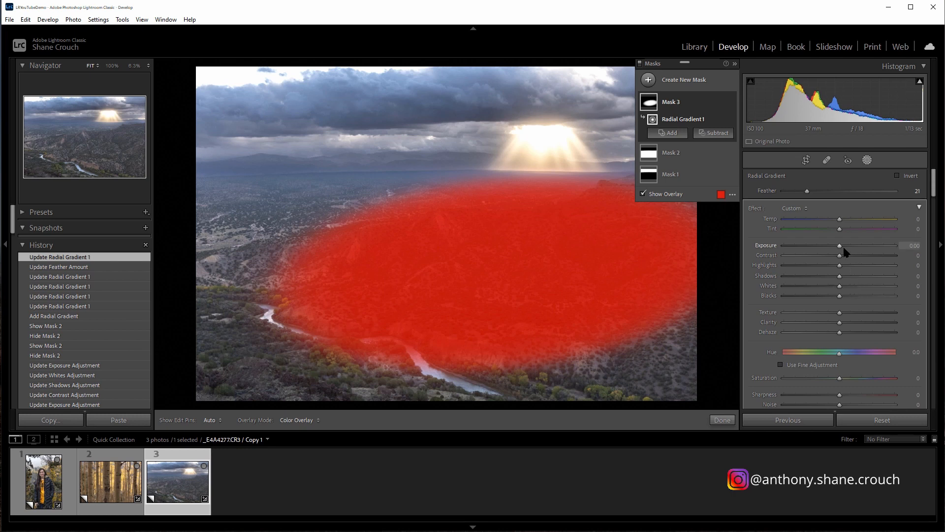
# - Hide the overlay, widen the radial gradient on the canyon, and set its Exposure to -0.32 and Whites to 31
pyautogui.press('o')
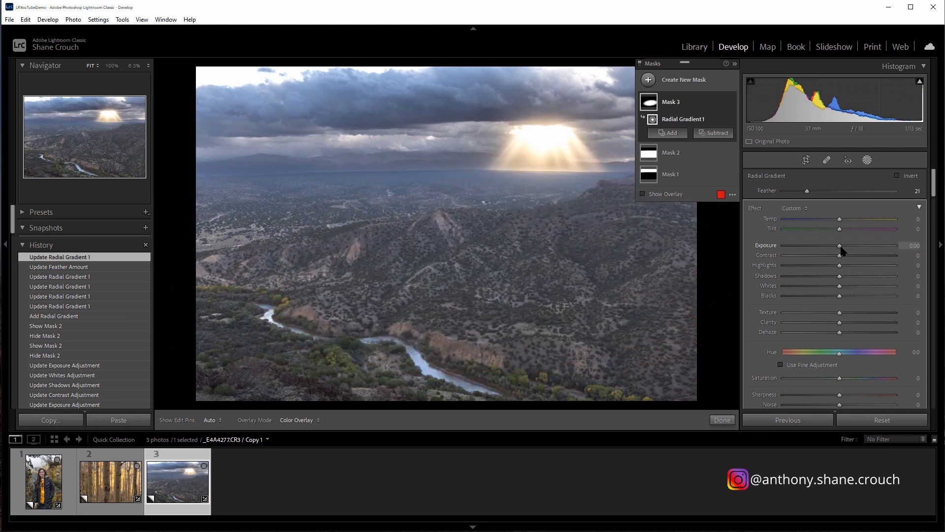
pyautogui.moveTo(841, 248); pyautogui.dragTo(838, 248)
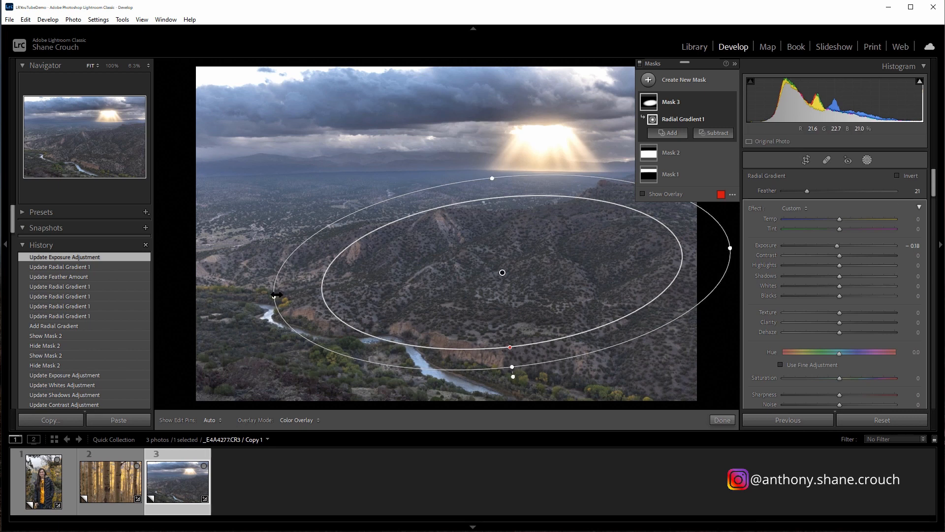
pyautogui.moveTo(278, 294); pyautogui.dragTo(234, 300)
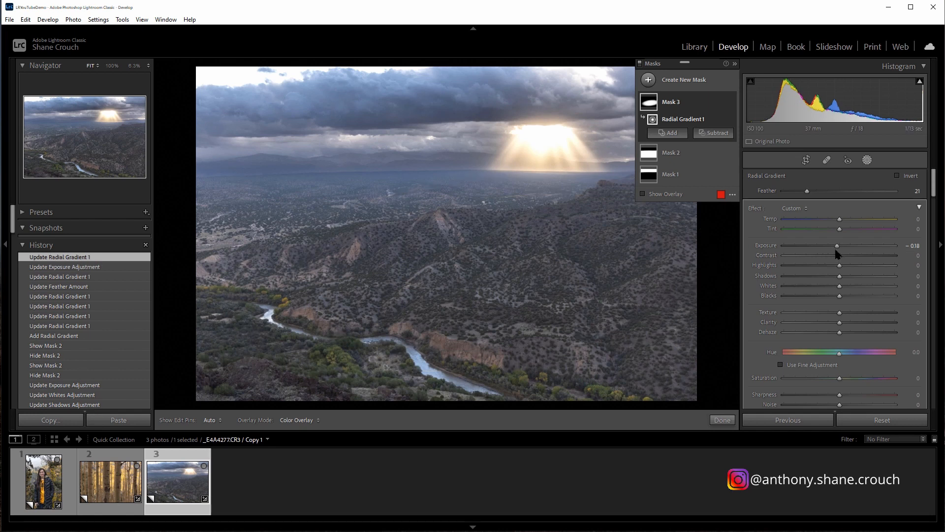
pyautogui.moveTo(836, 251); pyautogui.dragTo(834, 249)
pyautogui.click(857, 289)
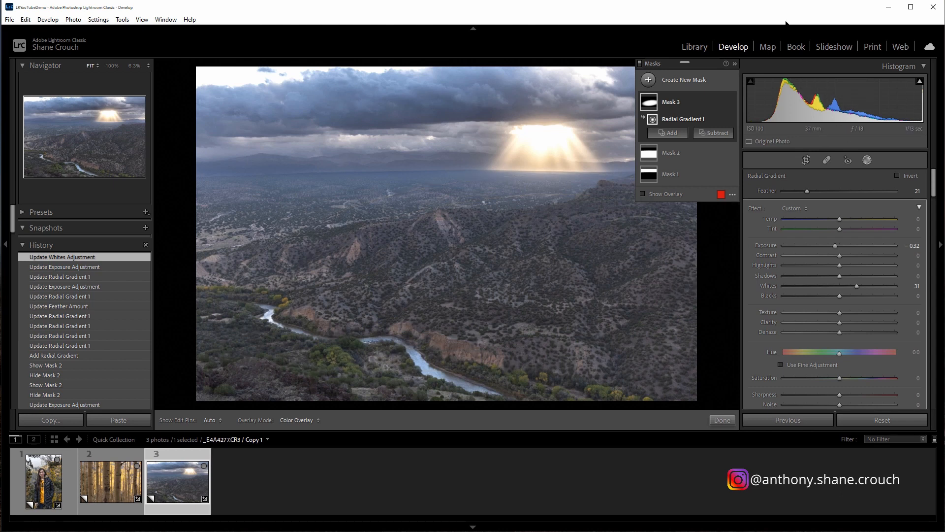
# - Add a second radial gradient to Mask 3 over the river and brush in the photo's lower-left foreground
pyautogui.click(682, 133)
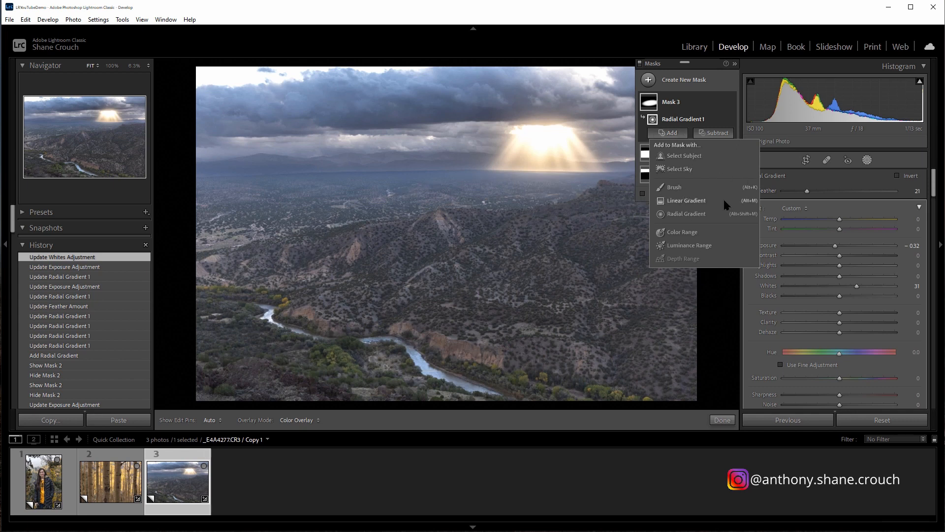
pyautogui.click(690, 214)
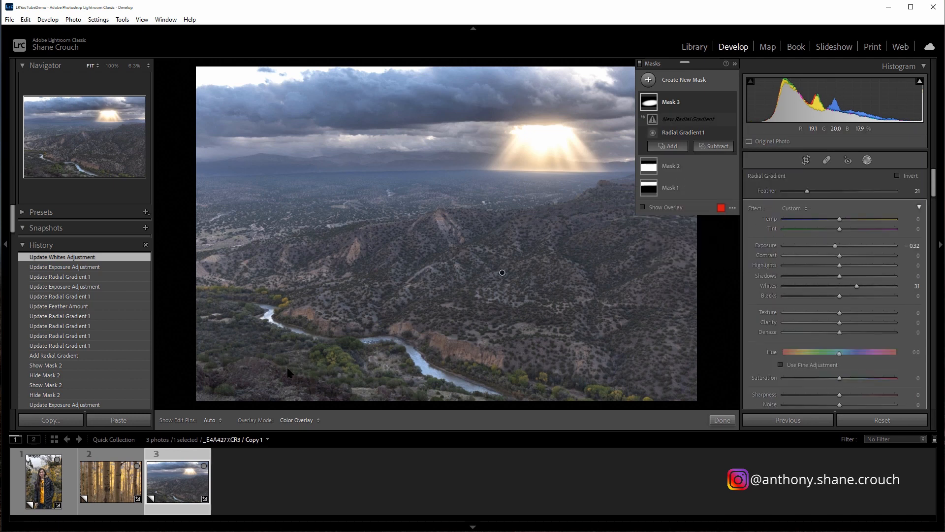
pyautogui.moveTo(287, 366); pyautogui.dragTo(354, 403)
pyautogui.moveTo(204, 323); pyautogui.dragTo(79, 268)
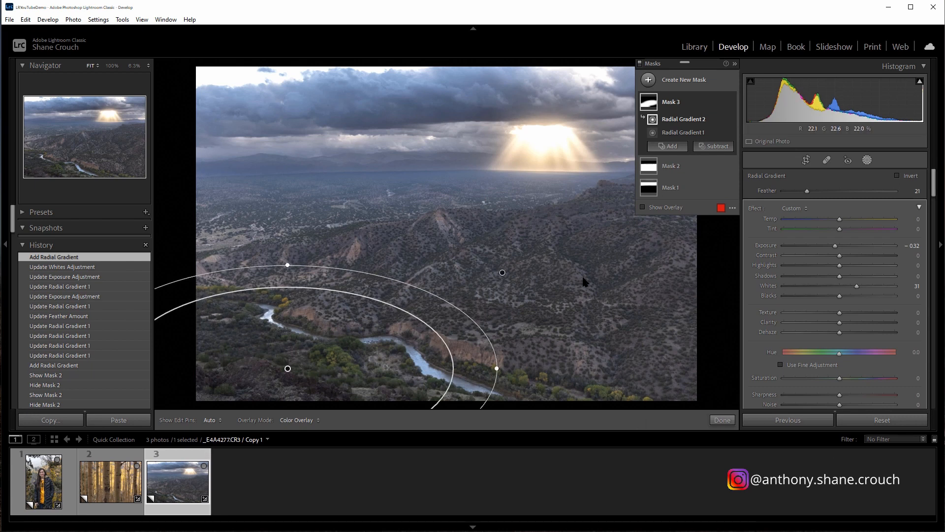
# - Show the mask overlay and inspect the coverage of Radial Gradient 1 and Radial Gradient 2 in Mask 3
pyautogui.click(642, 208)
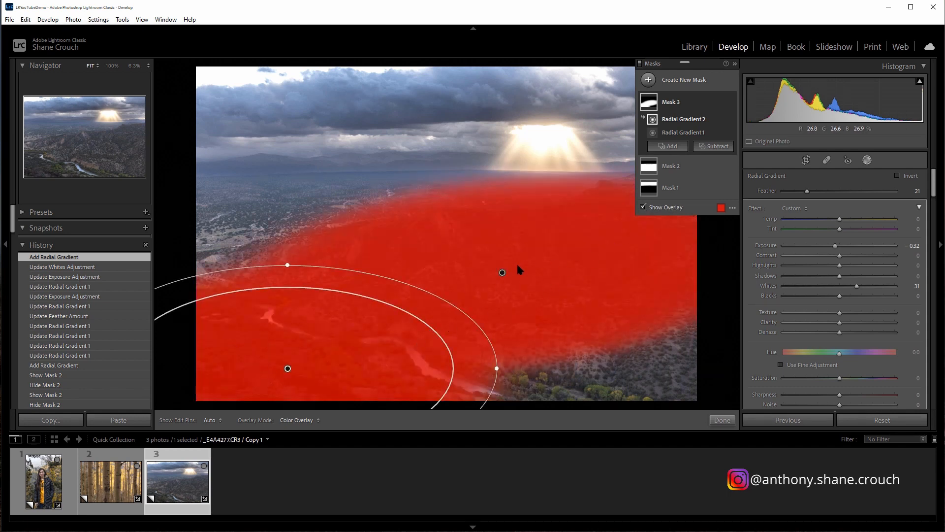
pyautogui.click(685, 132)
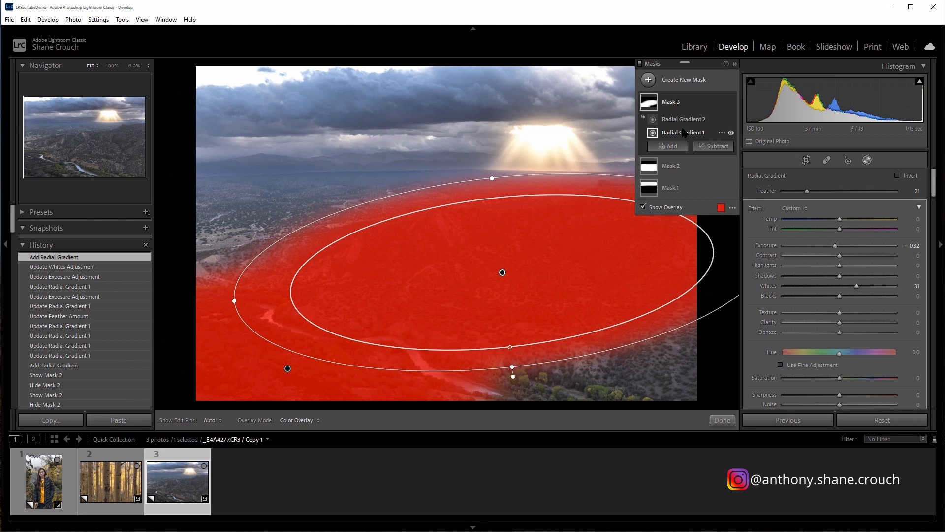
pyautogui.click(691, 120)
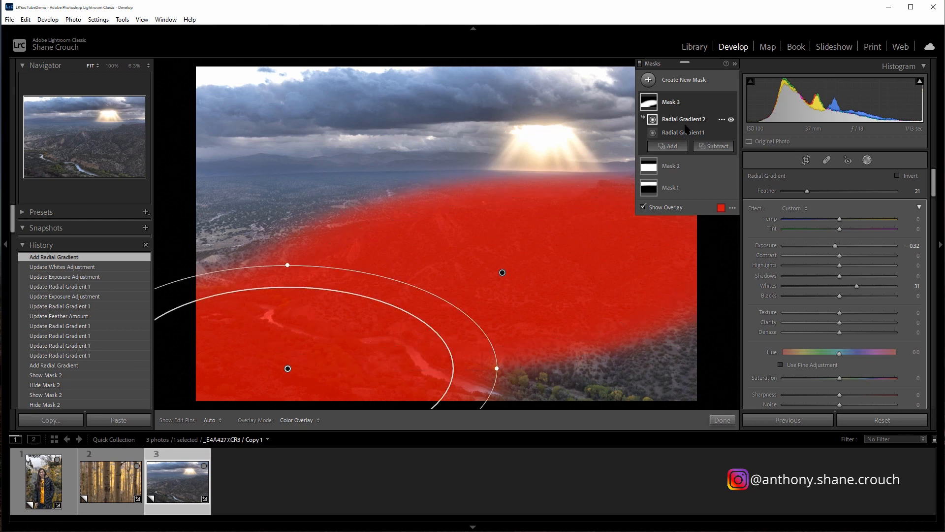
# - Select Radial Gradient 1 in Mask 3 and set the mask's Whites to 45
pyautogui.click(686, 132)
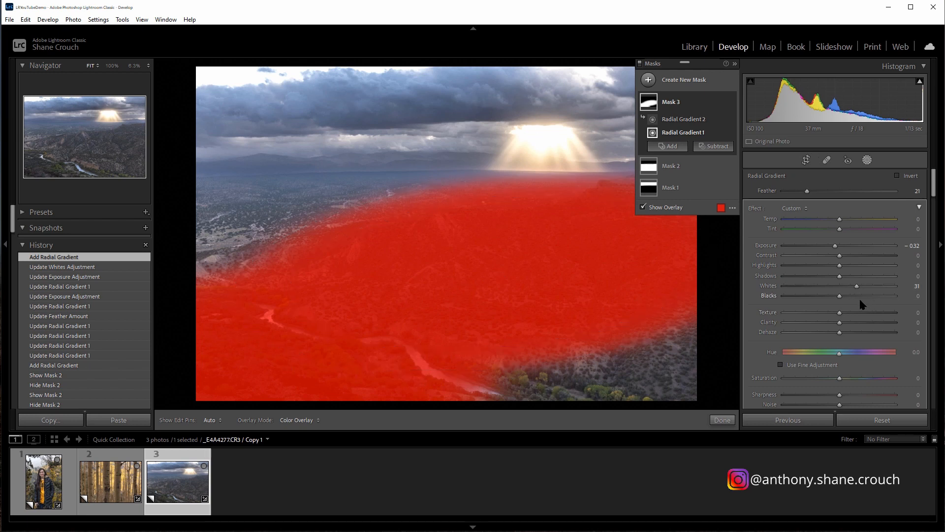
pyautogui.moveTo(857, 286); pyautogui.dragTo(865, 286)
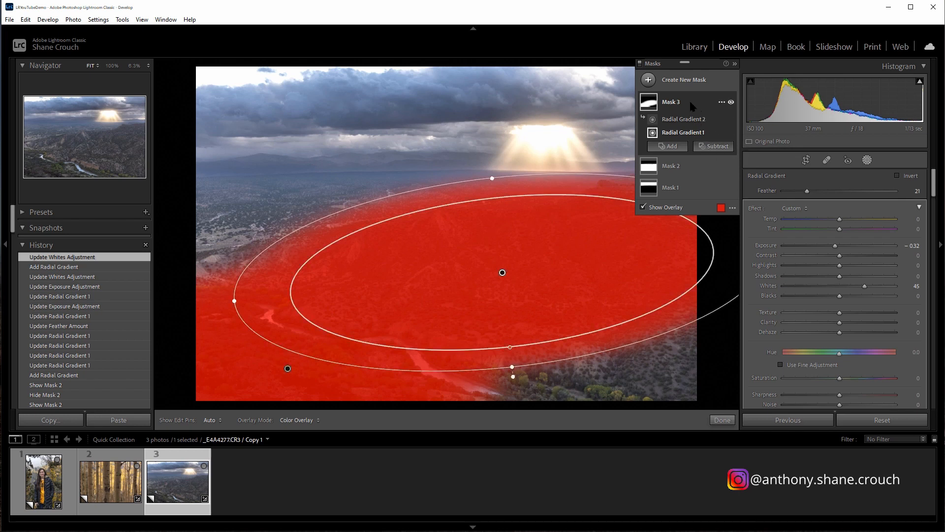
# - Subtract the river from Mask 3 with a brush, painting along its whole course through the foreground
pyautogui.click(720, 146)
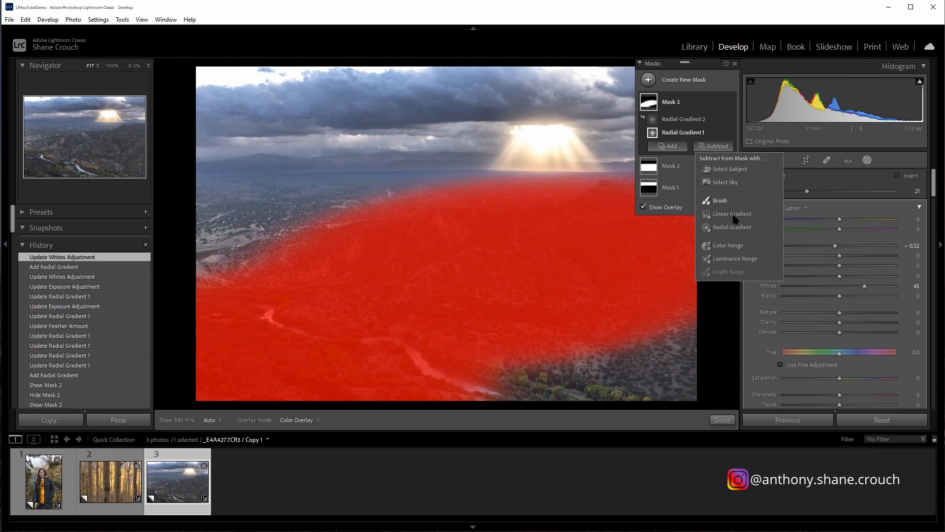
pyautogui.click(741, 201)
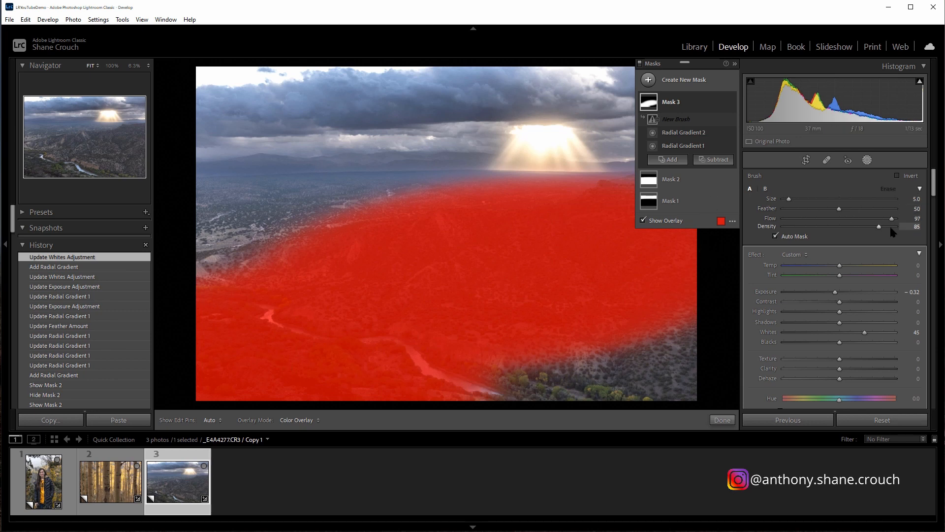
pyautogui.press('h')
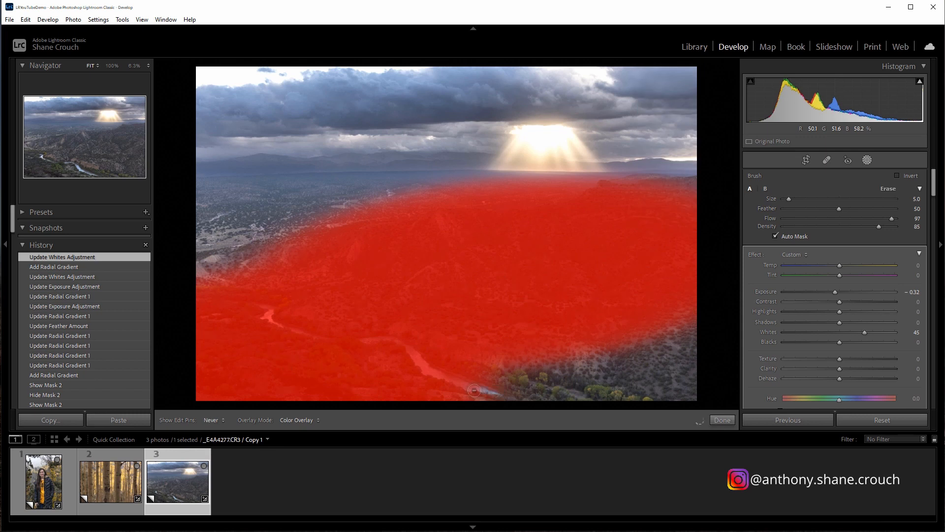
pyautogui.moveTo(460, 386); pyautogui.dragTo(419, 357)
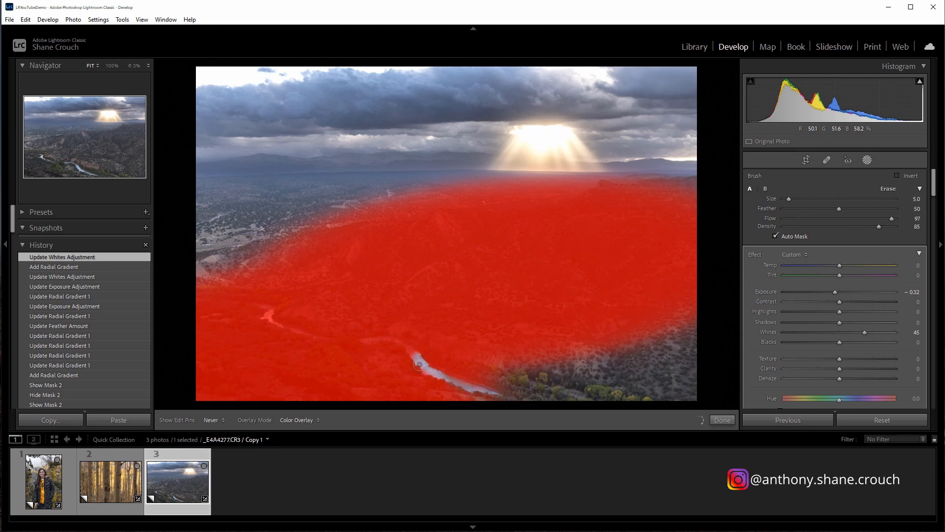
pyautogui.press('h')
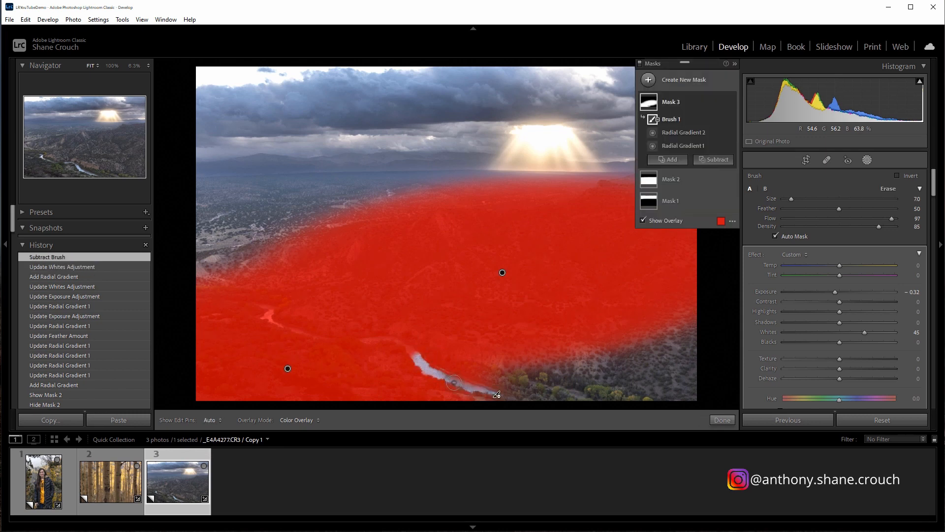
pyautogui.press('h')
pyautogui.moveTo(416, 364)
pyautogui.mouseDown()
pyautogui.moveTo(276, 322)
pyautogui.moveTo(228, 283)
pyautogui.mouseUp()
pyautogui.press('h')
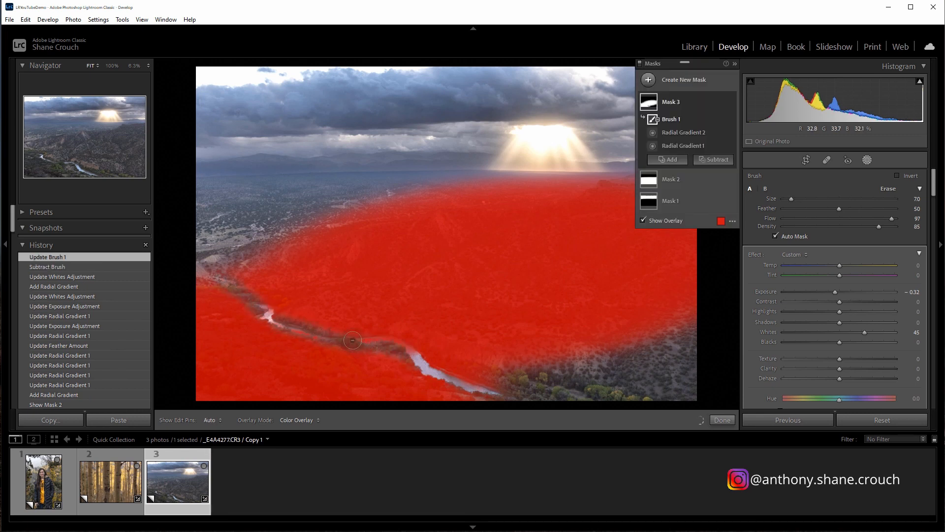
pyautogui.press('h')
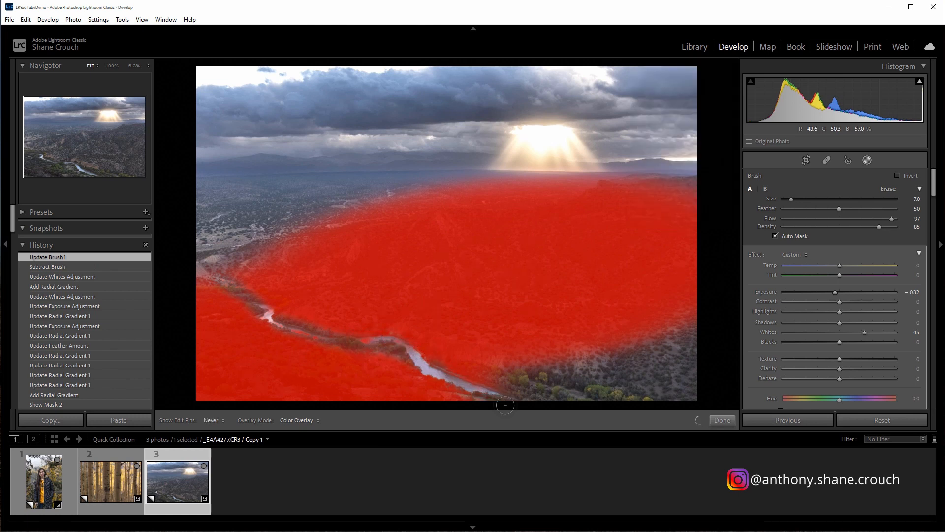
pyautogui.press('h')
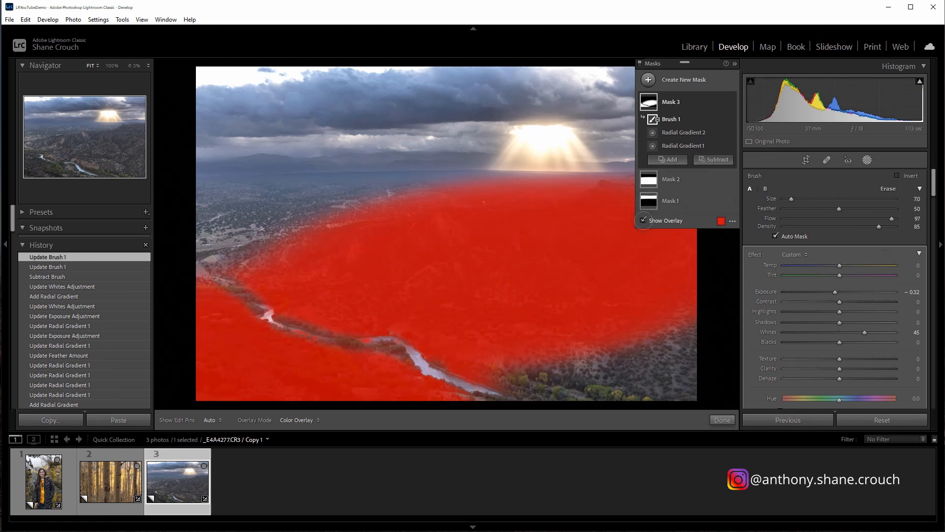
# - Hide the mask overlay and toggle Mask 3's visibility to compare the photo with and without its adjustments
pyautogui.click(643, 220)
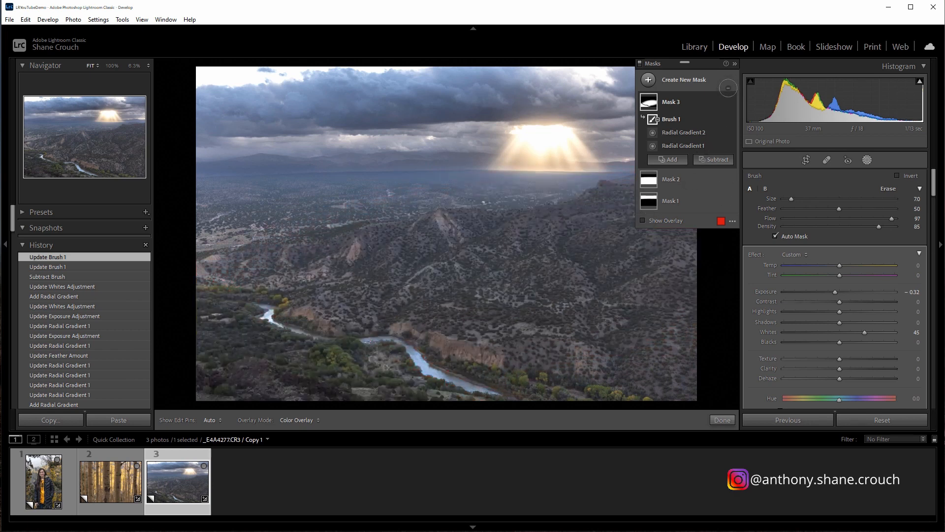
pyautogui.click(731, 102)
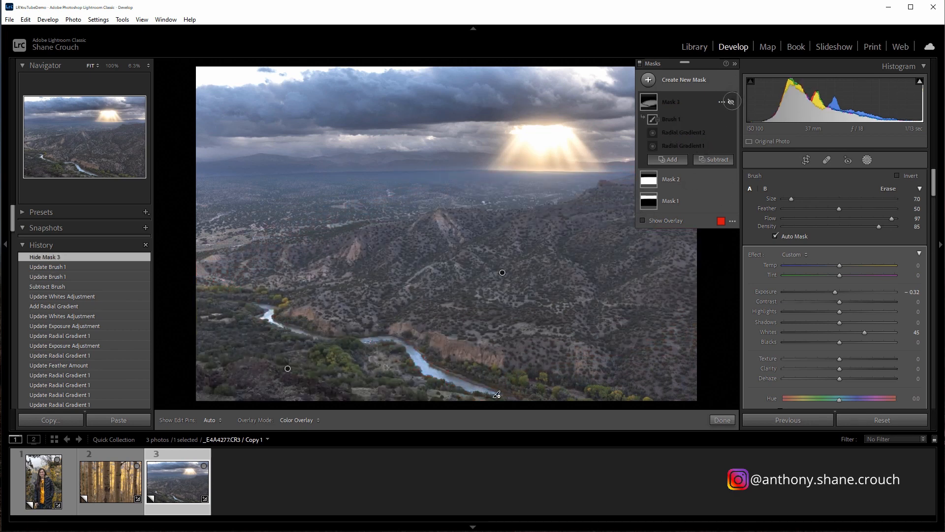
pyautogui.click(731, 102)
pyautogui.click(732, 101)
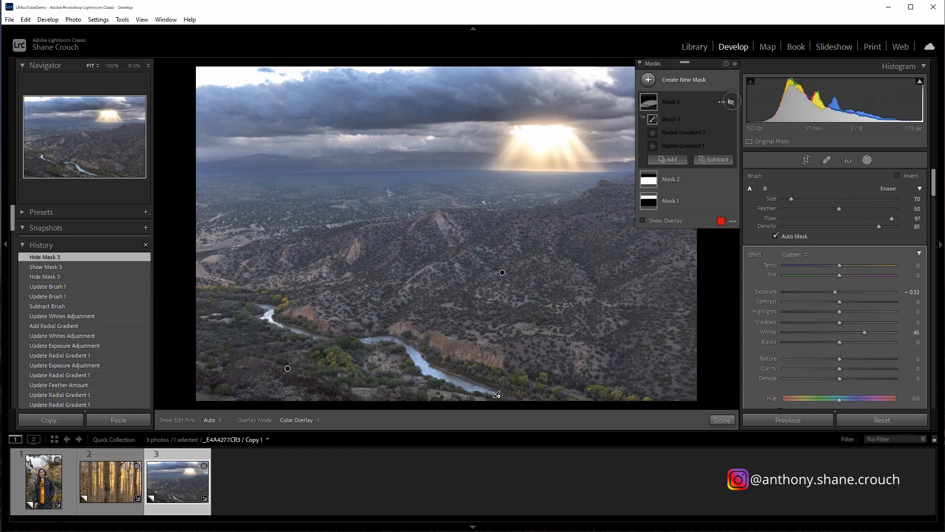
pyautogui.click(732, 102)
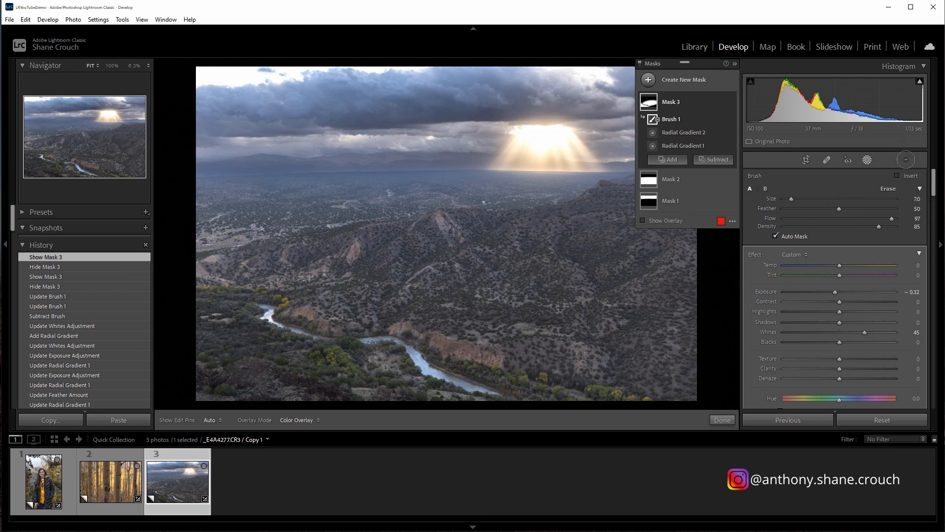
# - Create a new radial gradient mask, tilted and widened to cover the canyon hillside and the river
pyautogui.click(867, 159)
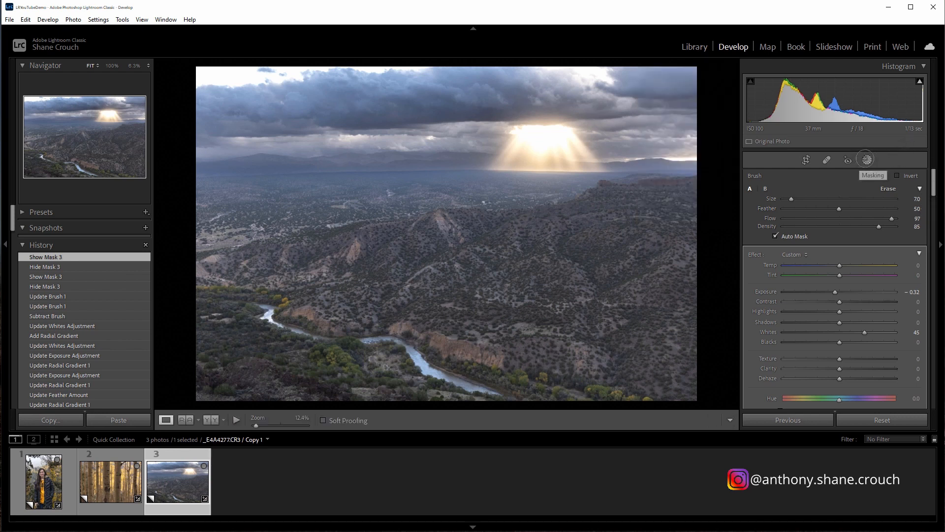
pyautogui.click(867, 160)
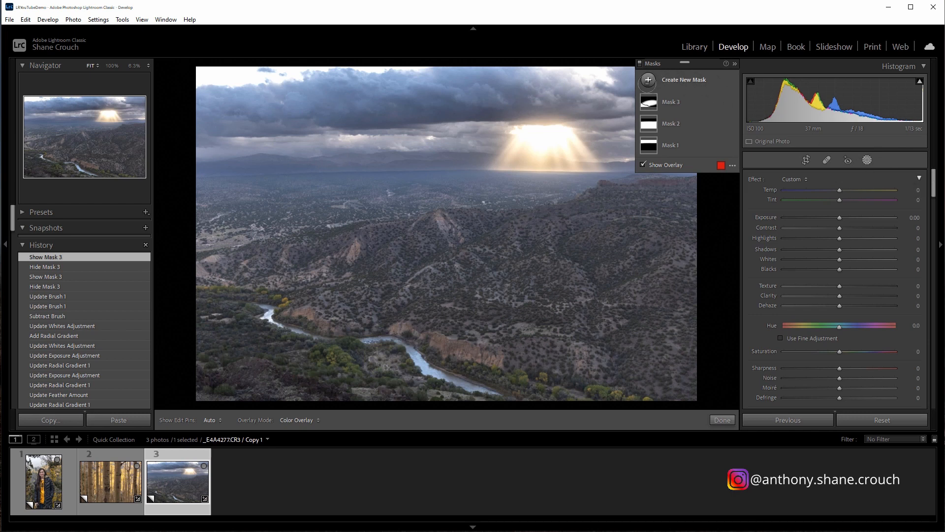
pyautogui.click(648, 80)
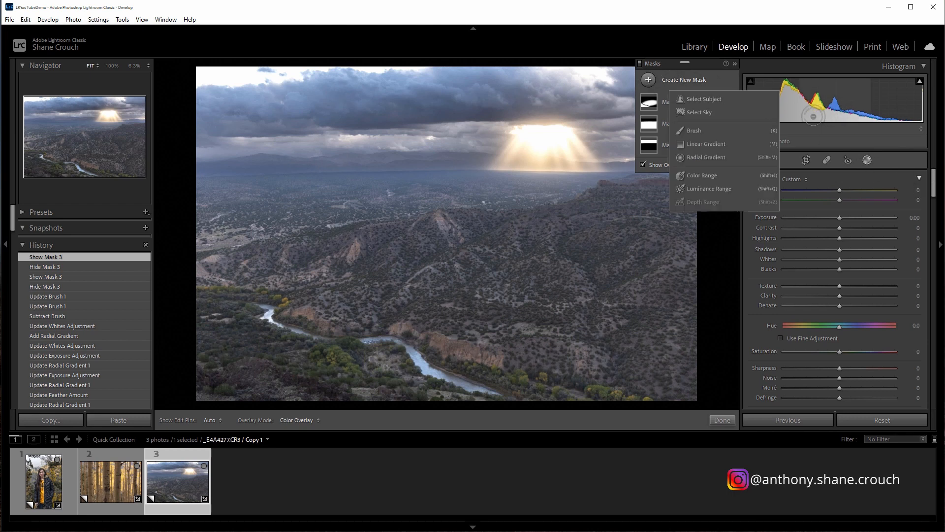
pyautogui.click(721, 156)
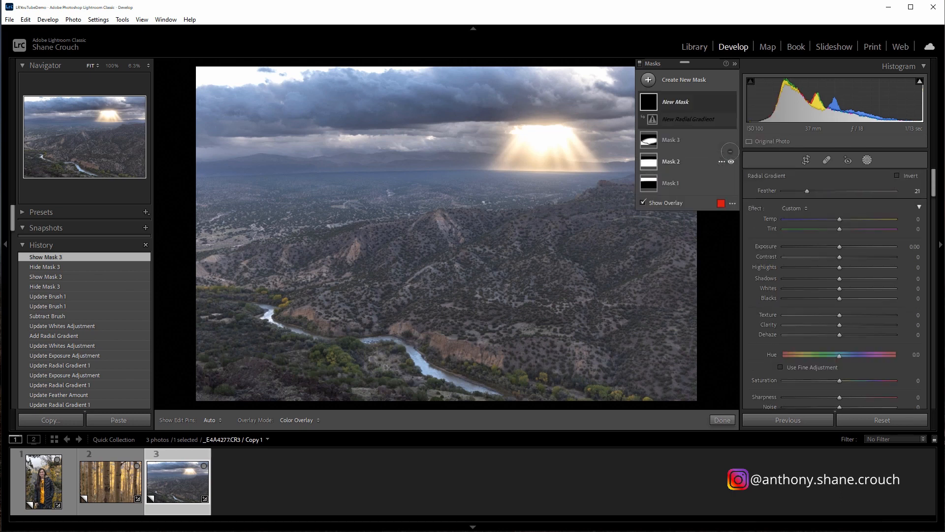
pyautogui.moveTo(548, 242); pyautogui.dragTo(331, 268)
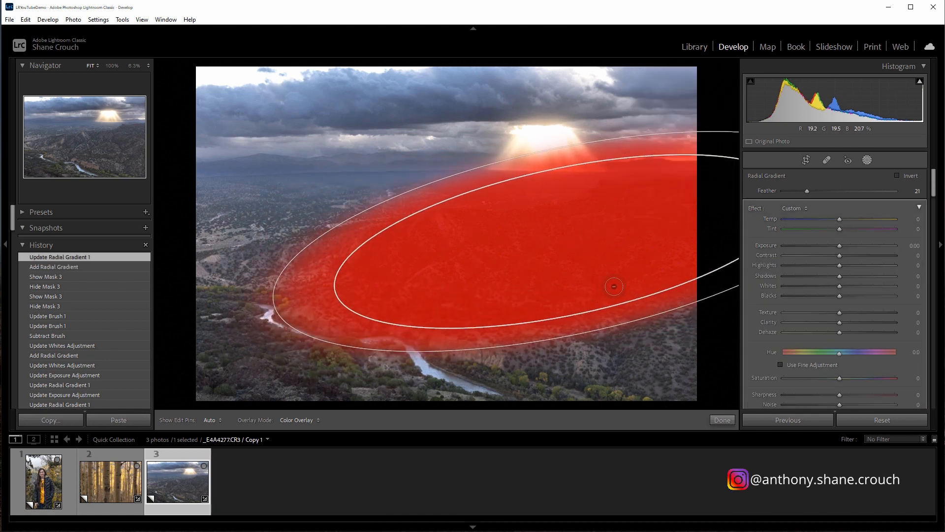
pyautogui.moveTo(614, 286); pyautogui.dragTo(564, 305)
pyautogui.moveTo(710, 299); pyautogui.dragTo(706, 323)
pyautogui.moveTo(480, 259); pyautogui.dragTo(501, 281)
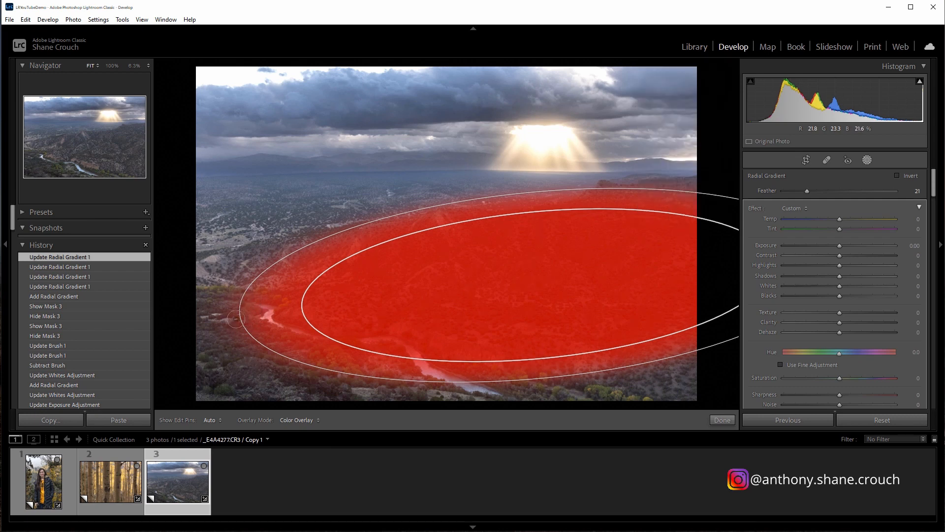
pyautogui.moveTo(239, 316); pyautogui.dragTo(199, 317)
pyautogui.moveTo(474, 279)
pyautogui.mouseDown()
pyautogui.moveTo(468, 308)
pyautogui.moveTo(464, 289)
pyautogui.mouseUp()
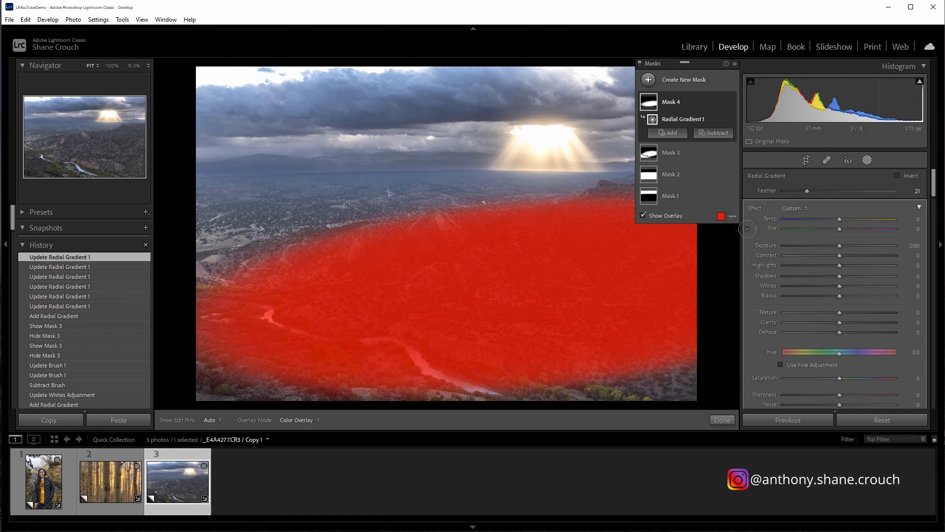
# - Try Whites at 72 on Mask 4, and bring the value back to -1
pyautogui.click(879, 289)
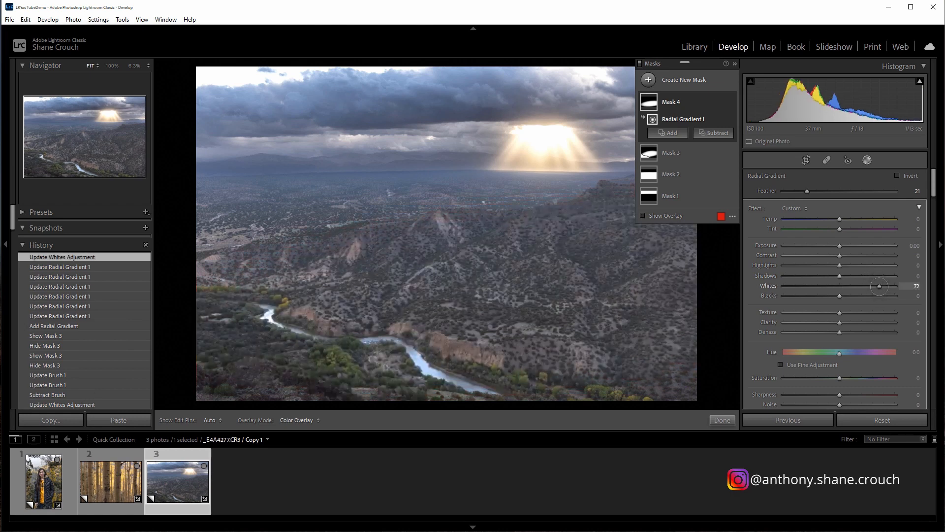
pyautogui.moveTo(833, 287)
pyautogui.mouseDown()
pyautogui.moveTo(906, 293)
pyautogui.moveTo(839, 290)
pyautogui.mouseUp()
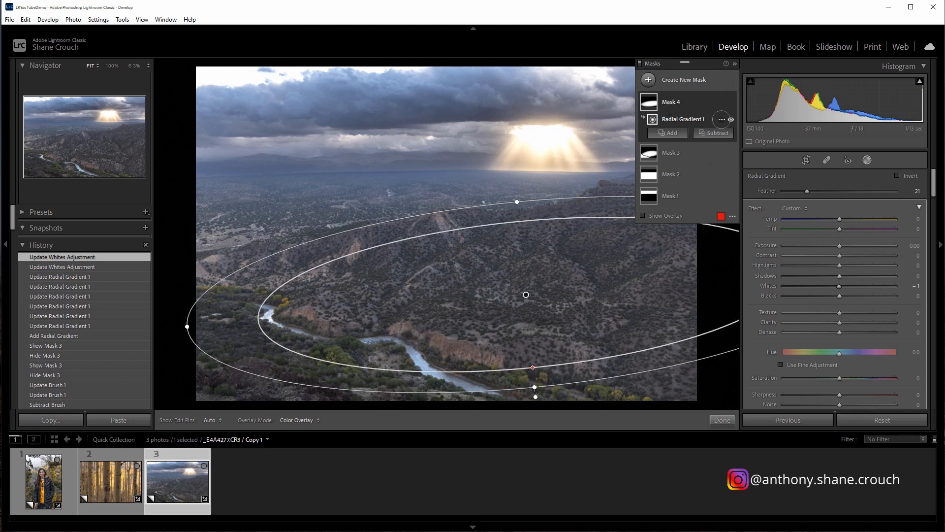
# - Intersect Mask 4's radial gradient with a Luminance Range, show the overlay, and raise the range's lower limit to 33/40
pyautogui.click(721, 119)
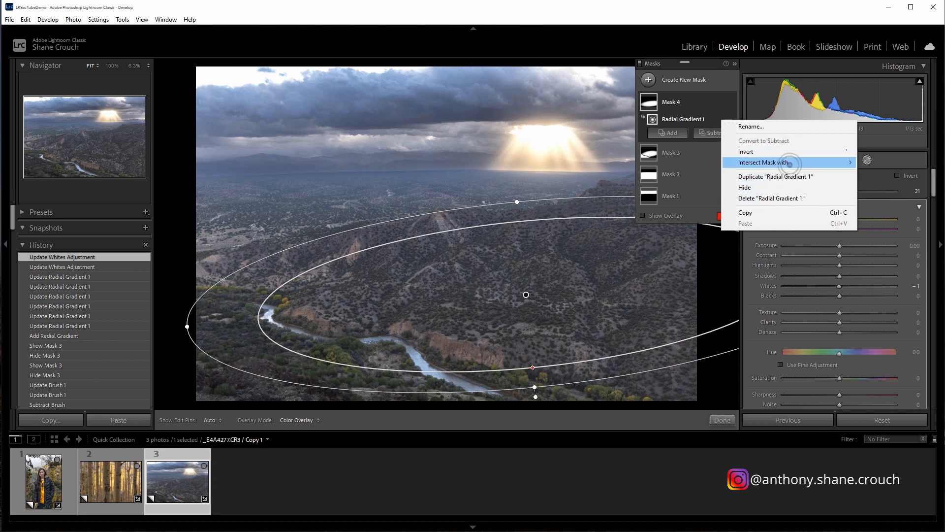
pyautogui.moveTo(790, 163)
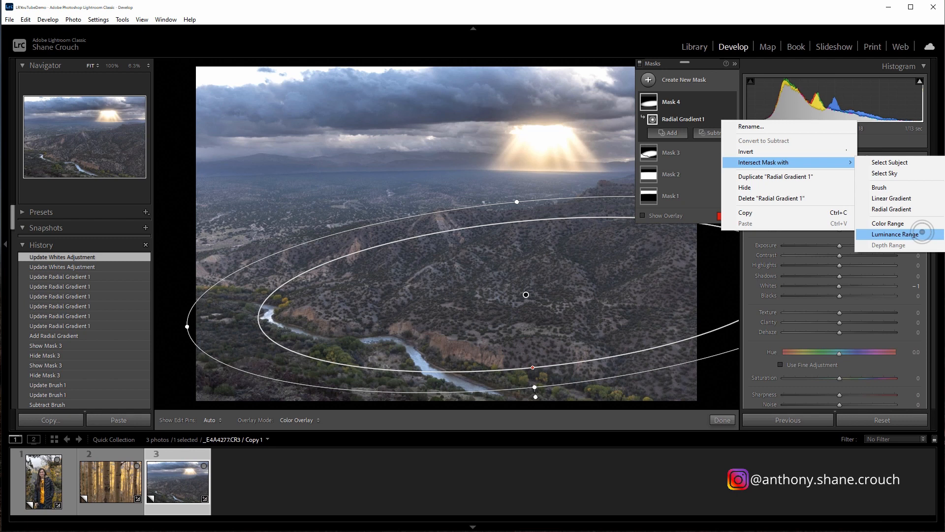
pyautogui.click(922, 232)
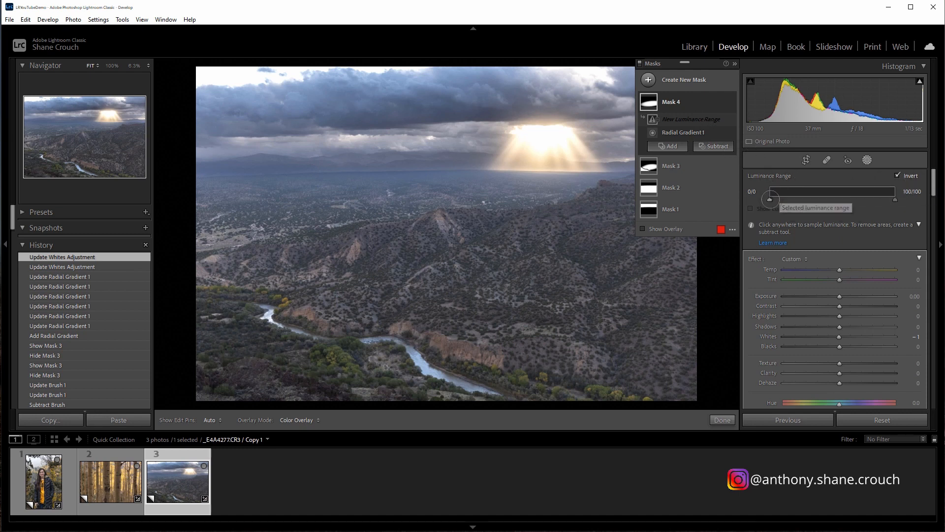
pyautogui.moveTo(771, 200)
pyautogui.mouseDown()
pyautogui.moveTo(827, 201)
pyautogui.moveTo(797, 201)
pyautogui.mouseUp()
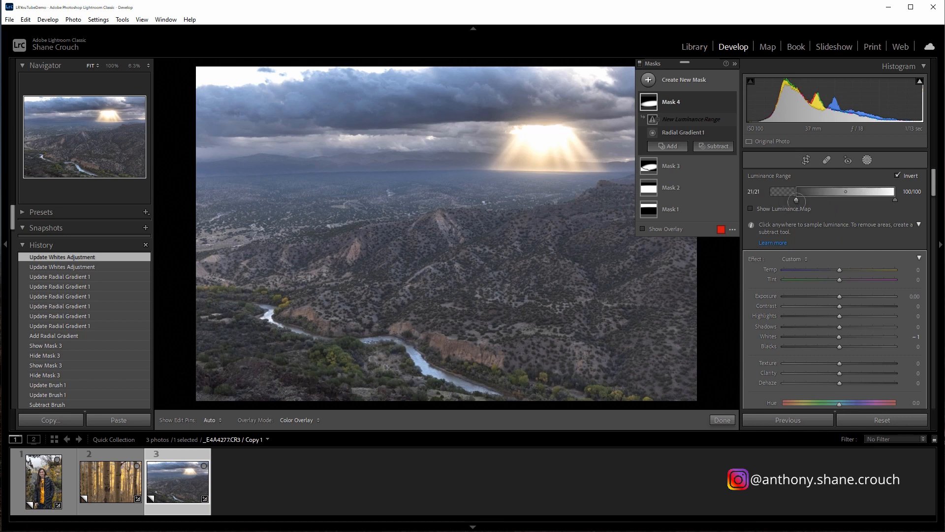
pyautogui.click(643, 228)
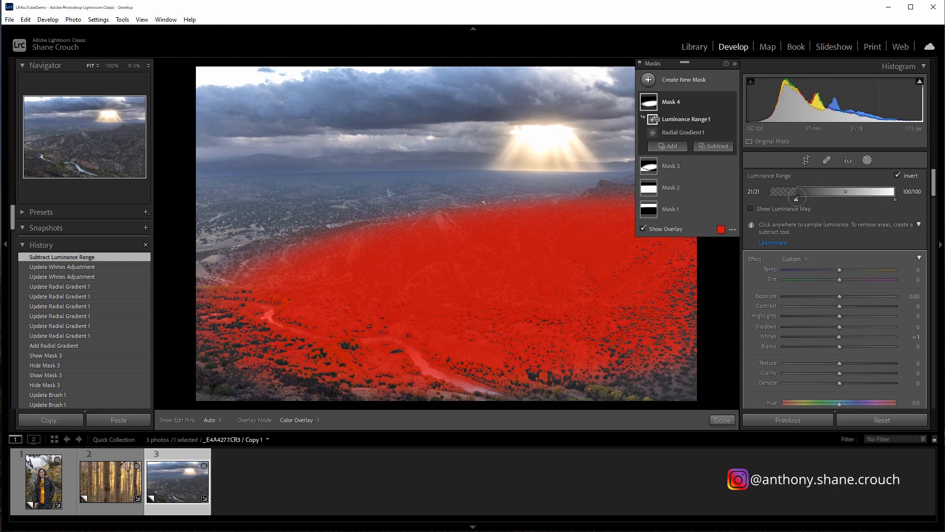
pyautogui.moveTo(796, 198); pyautogui.dragTo(820, 200)
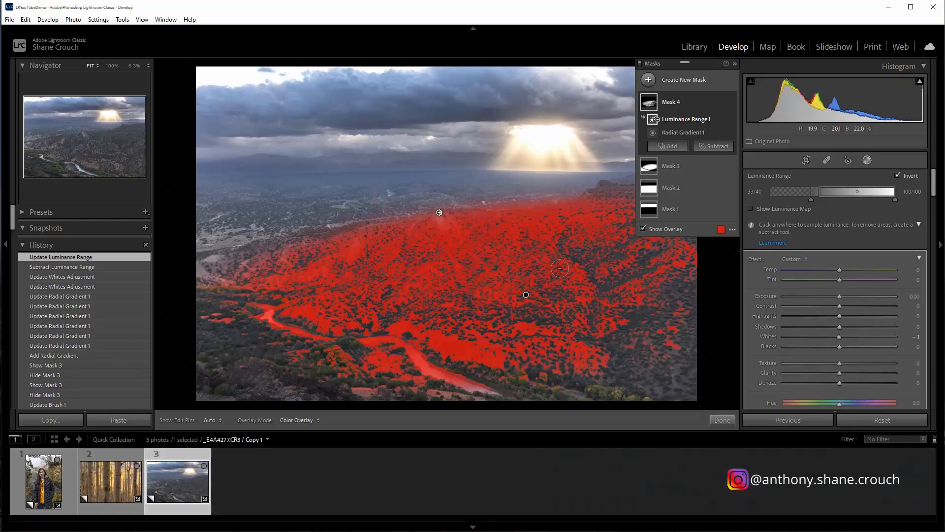
# - Refine Luminance Range 1 in Mask 4 to a lower limit of 36/57, limiting the mask to the hillside's brighter areas
pyautogui.click(698, 131)
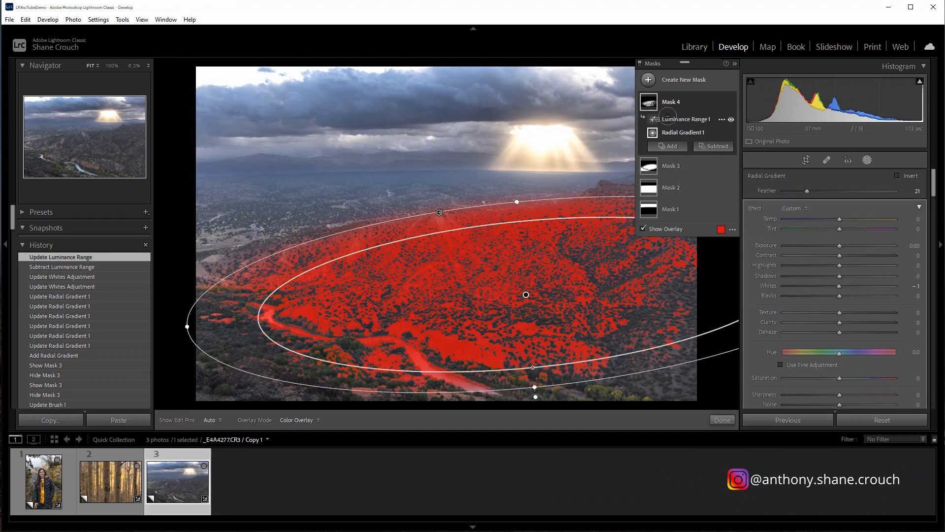
pyautogui.click(667, 117)
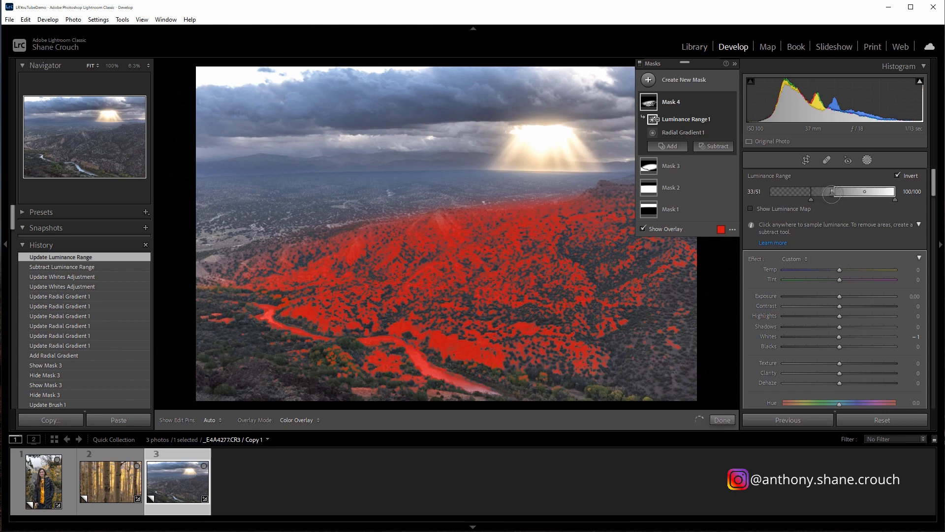
pyautogui.moveTo(835, 196); pyautogui.dragTo(843, 195)
pyautogui.moveTo(843, 195); pyautogui.dragTo(822, 199)
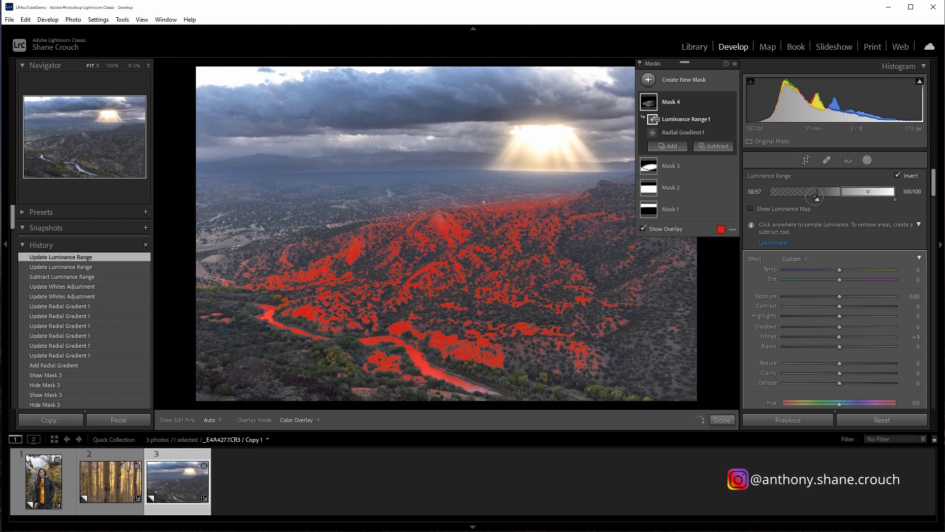
pyautogui.moveTo(804, 196); pyautogui.dragTo(806, 198)
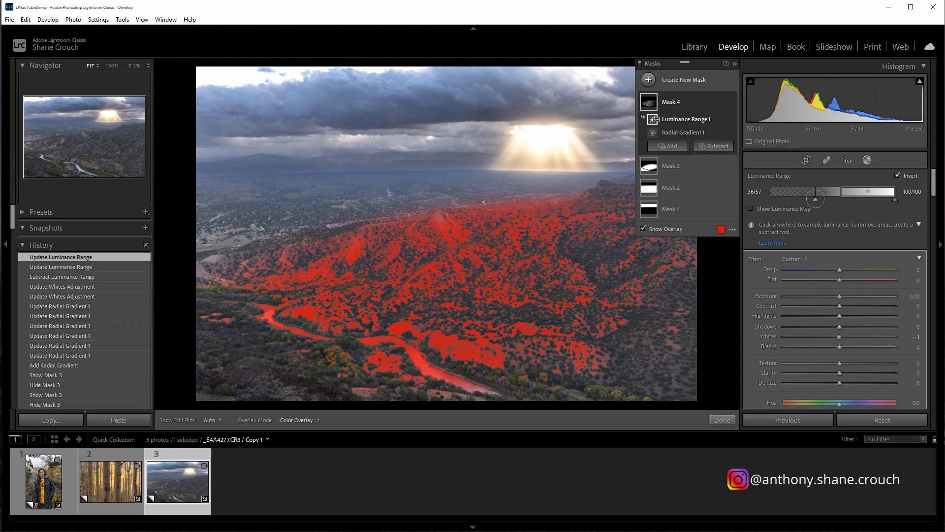
# - Set Mask 4's Whites to 42 and show the mask overlay
pyautogui.moveTo(815, 199); pyautogui.dragTo(815, 199)
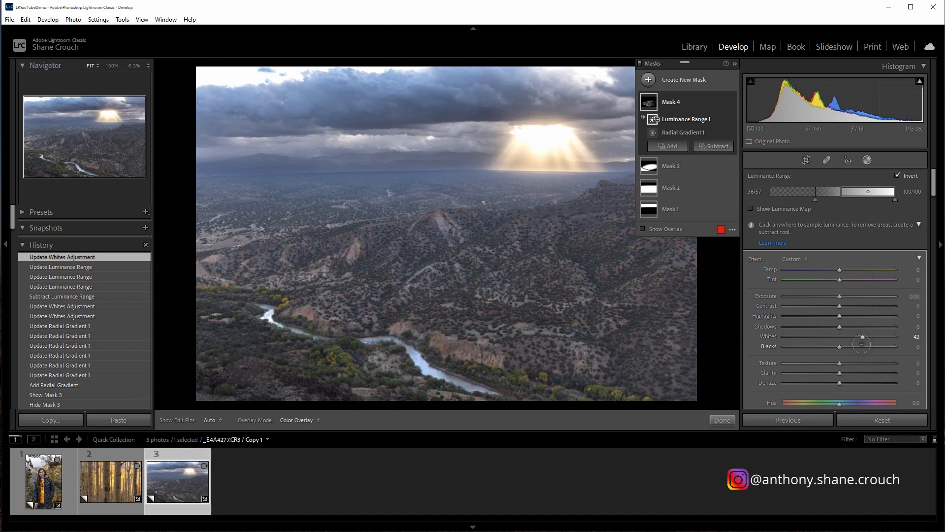
pyautogui.press('o')
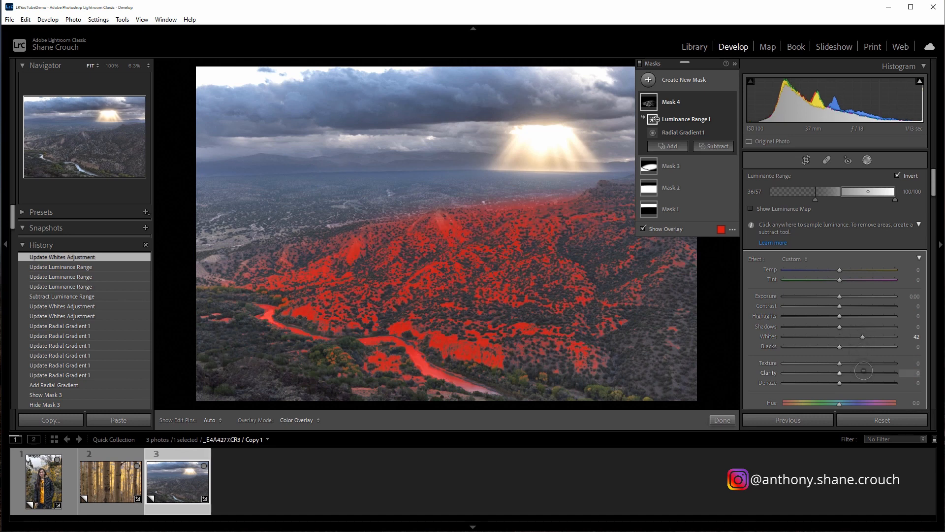
# - Set Mask 4's Clarity to 43 and hide the mask overlay
pyautogui.moveTo(863, 371); pyautogui.dragTo(864, 372)
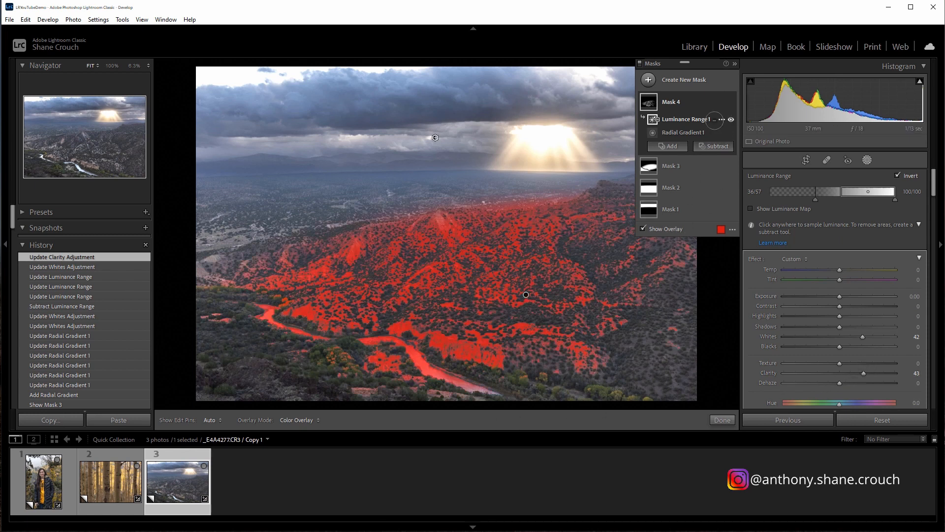
pyautogui.click(642, 228)
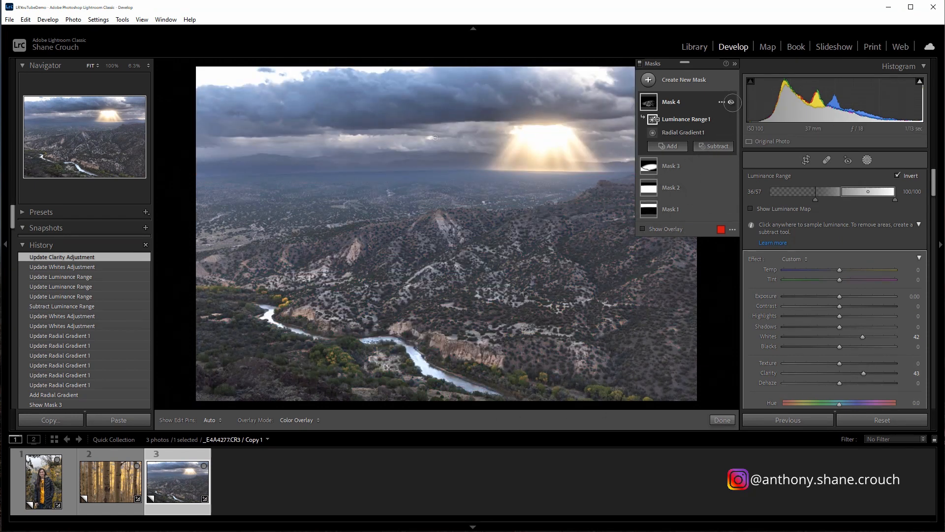
# - Compare the hillside with Mask 4 hidden and shown several times, leaving the mask visible
pyautogui.click(732, 102)
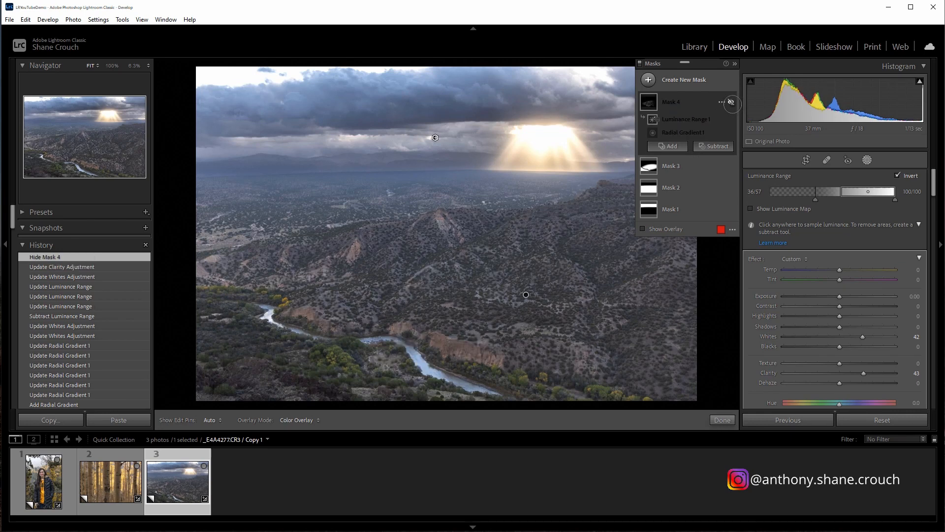
pyautogui.click(732, 102)
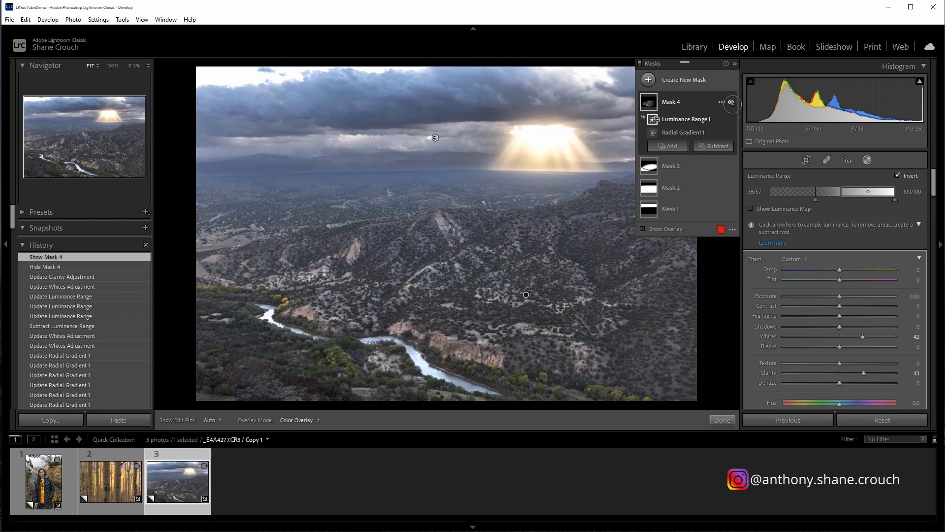
pyautogui.click(731, 102)
pyautogui.click(731, 102)
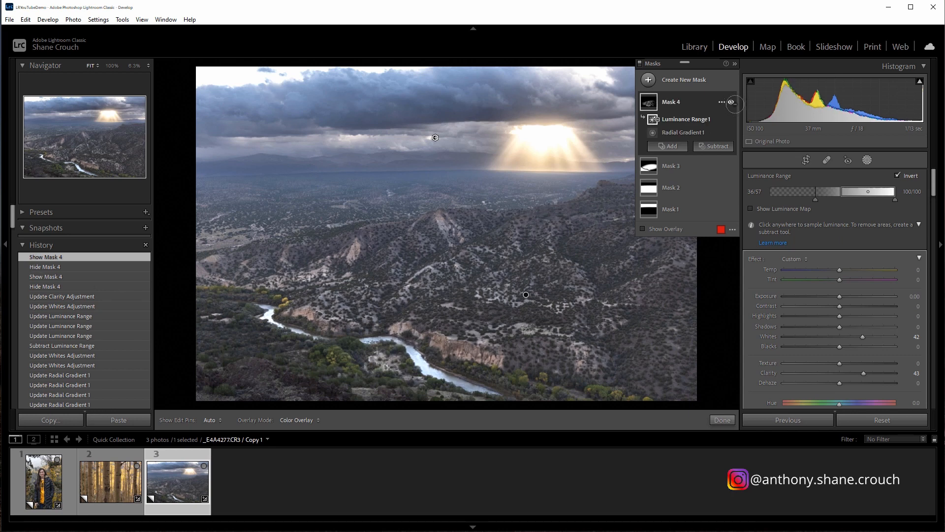
pyautogui.click(732, 102)
pyautogui.click(731, 103)
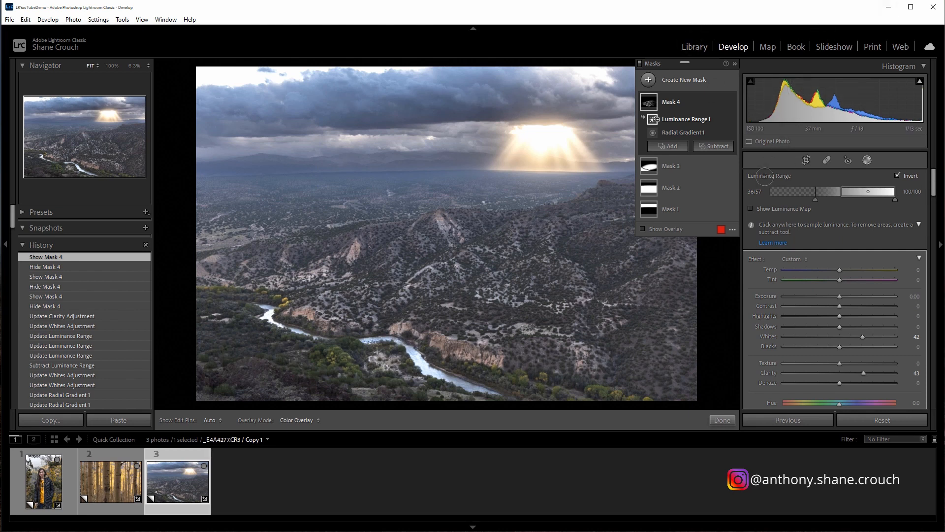
# - Rename Mask 1, the sky selection, to Sky
pyautogui.click(700, 210)
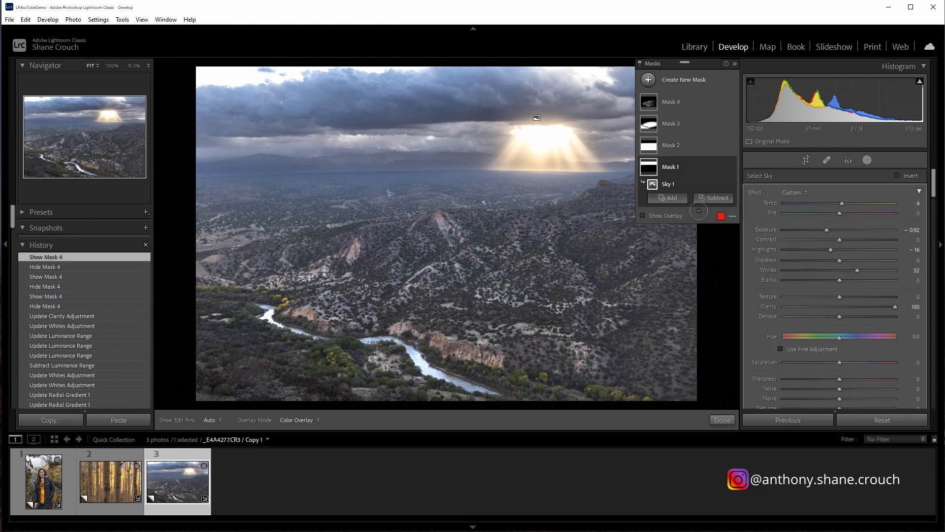
pyautogui.click(722, 166)
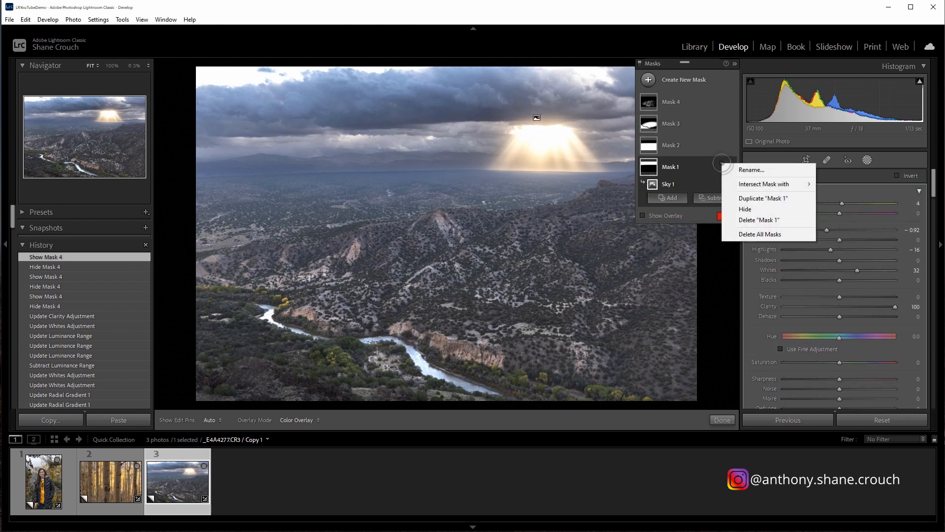
pyautogui.click(751, 169)
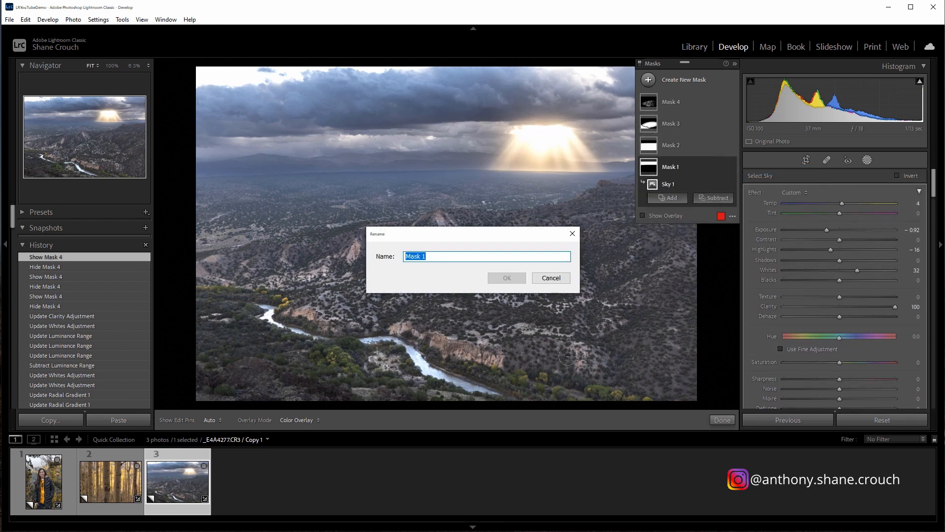
pyautogui.write('Sky')
pyautogui.press('Return')
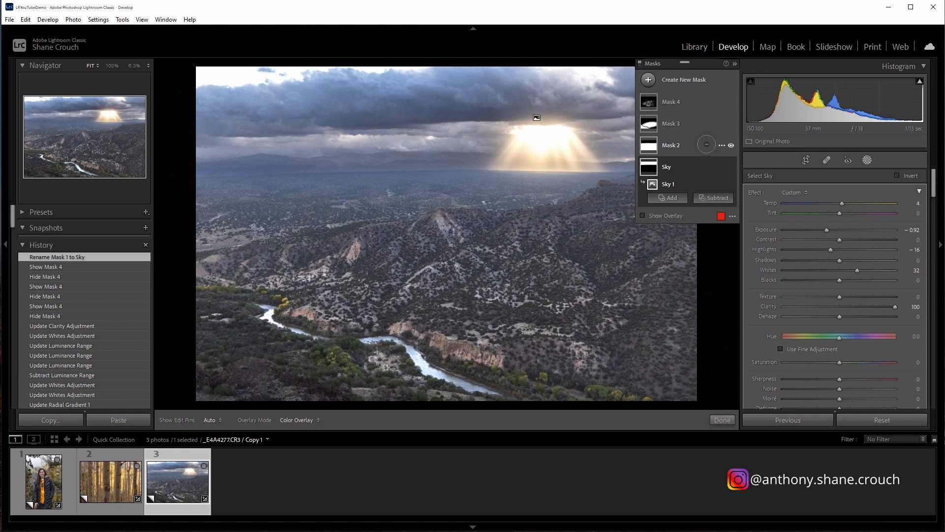
# - Rename Mask 2 to land
pyautogui.click(720, 145)
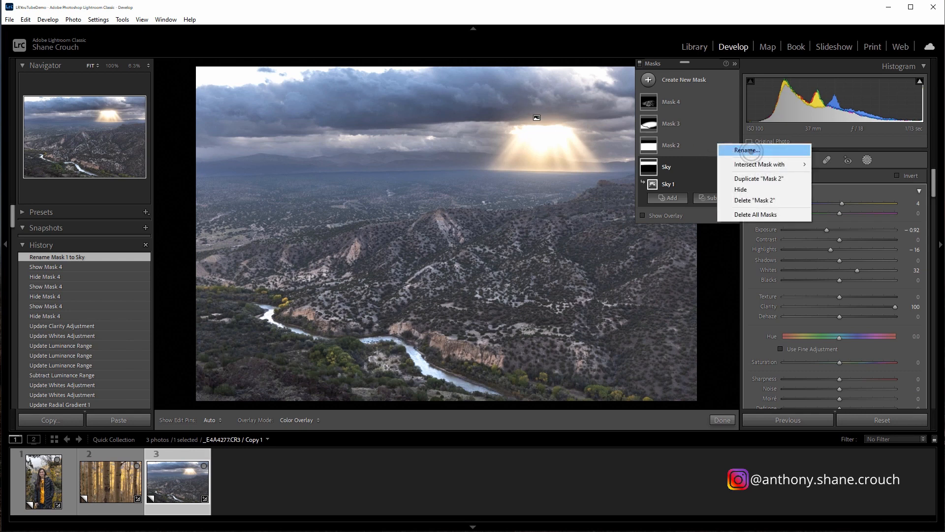
pyautogui.click(750, 147)
pyautogui.write('land')
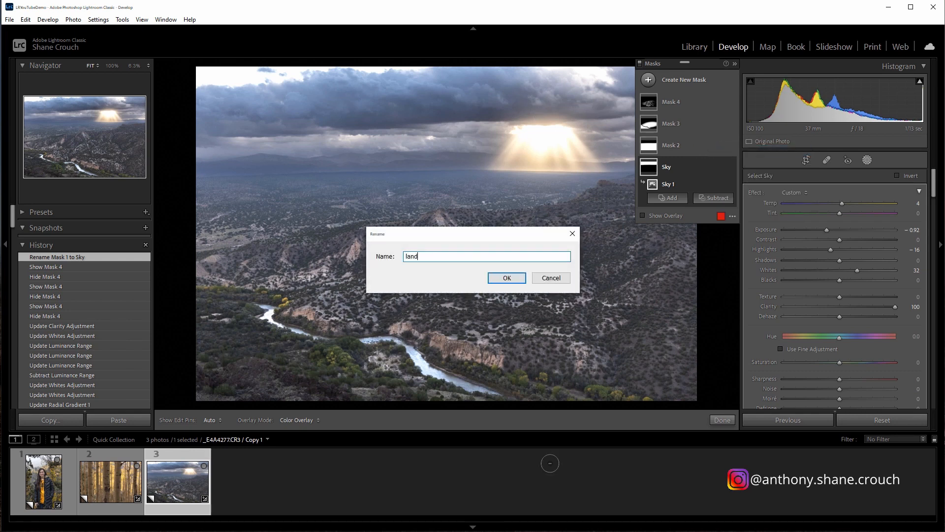
pyautogui.press('Return')
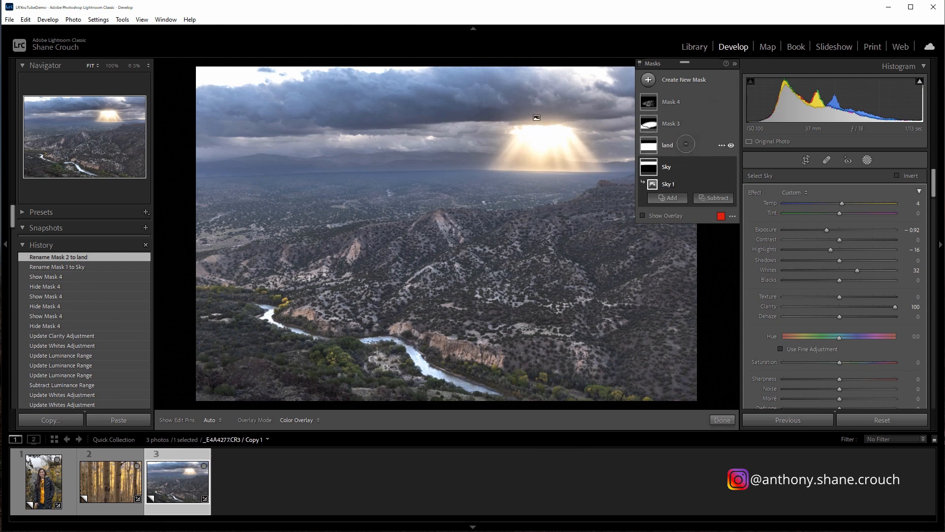
# - Examine Mask 3's components and the options available for Mask 4, briefly hiding Mask 4 and showing it again
pyautogui.click(686, 123)
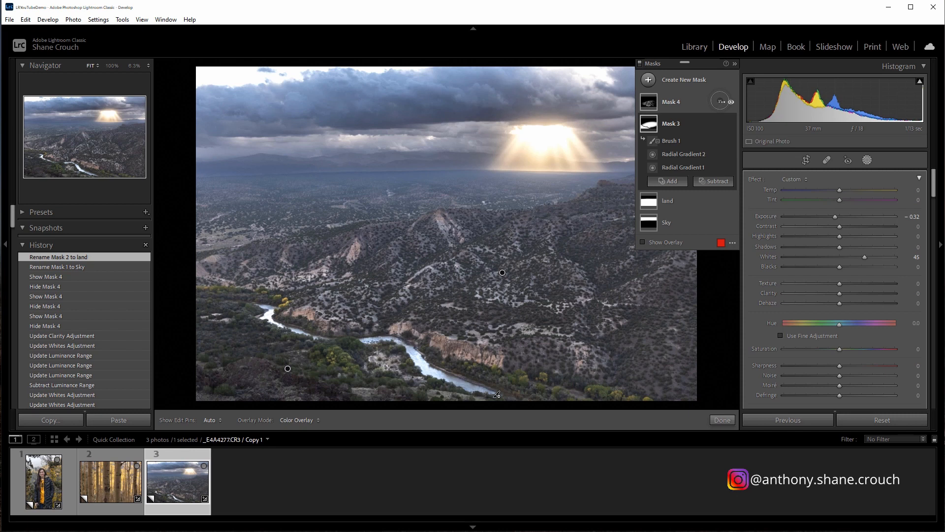
pyautogui.click(721, 101)
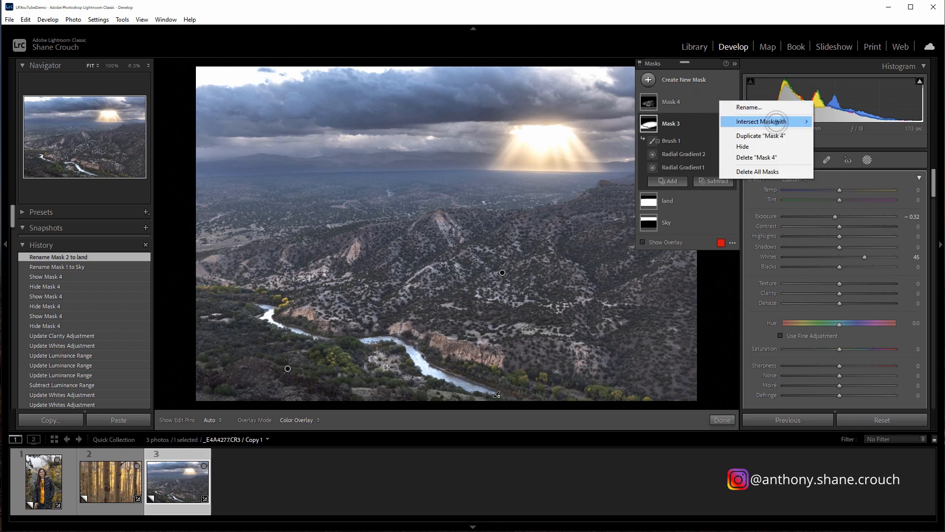
pyautogui.click(776, 121)
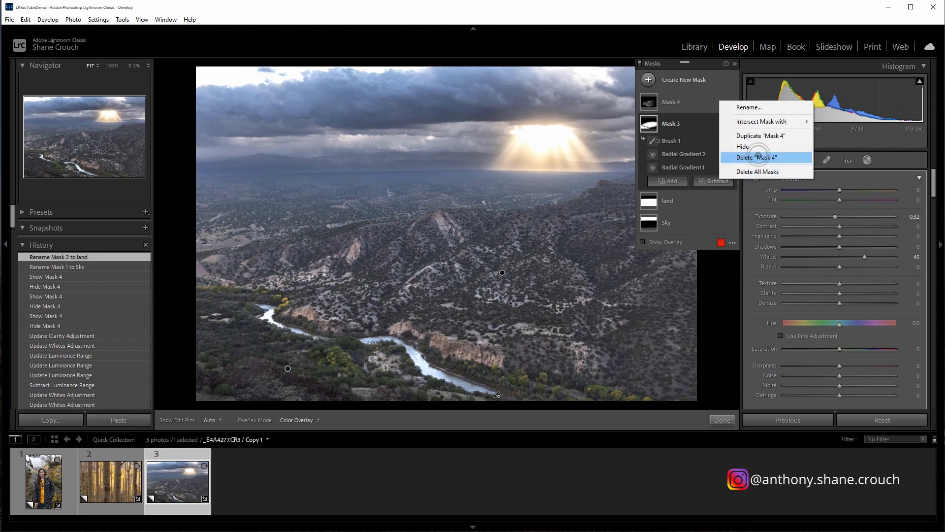
pyautogui.click(758, 147)
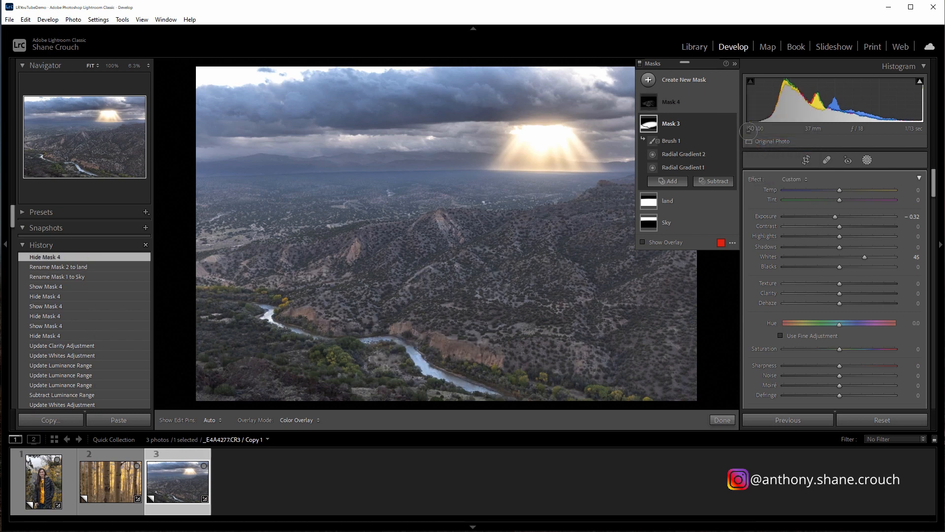
pyautogui.moveTo(726, 102)
pyautogui.click(731, 101)
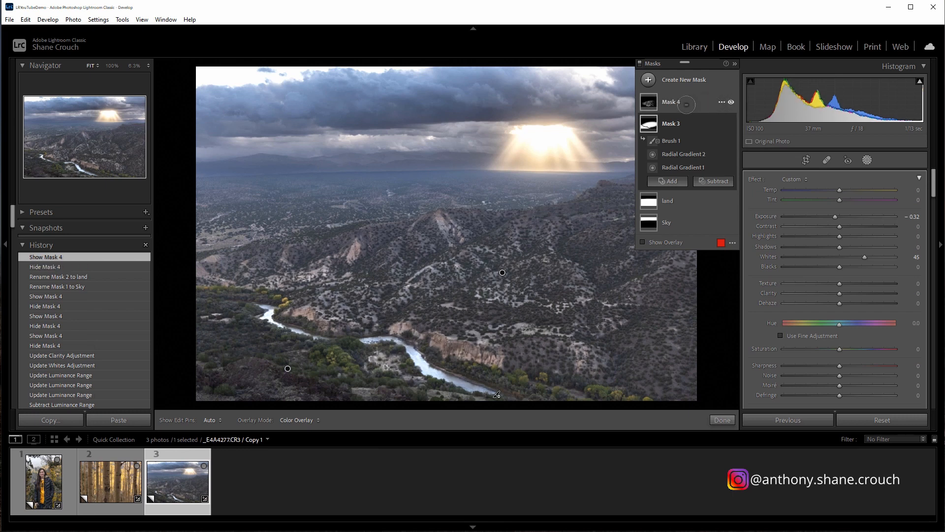
pyautogui.click(722, 102)
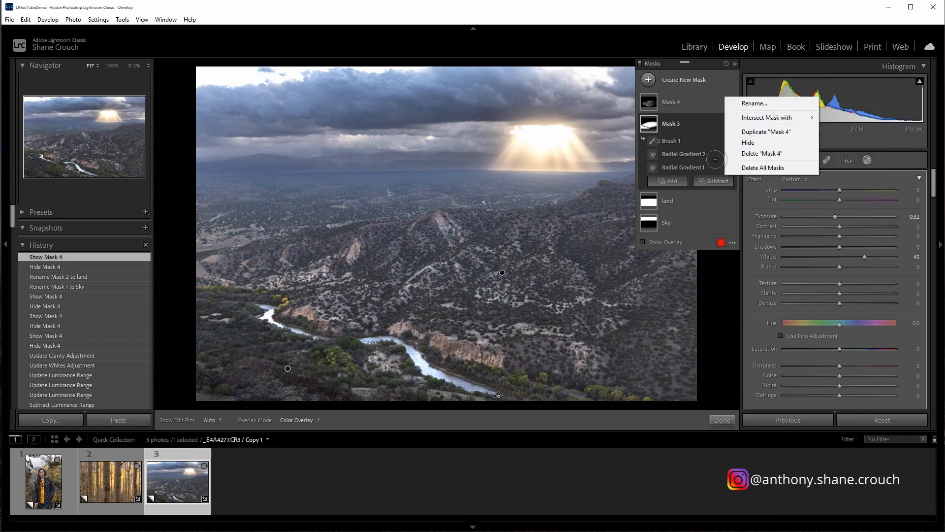
pyautogui.click(685, 99)
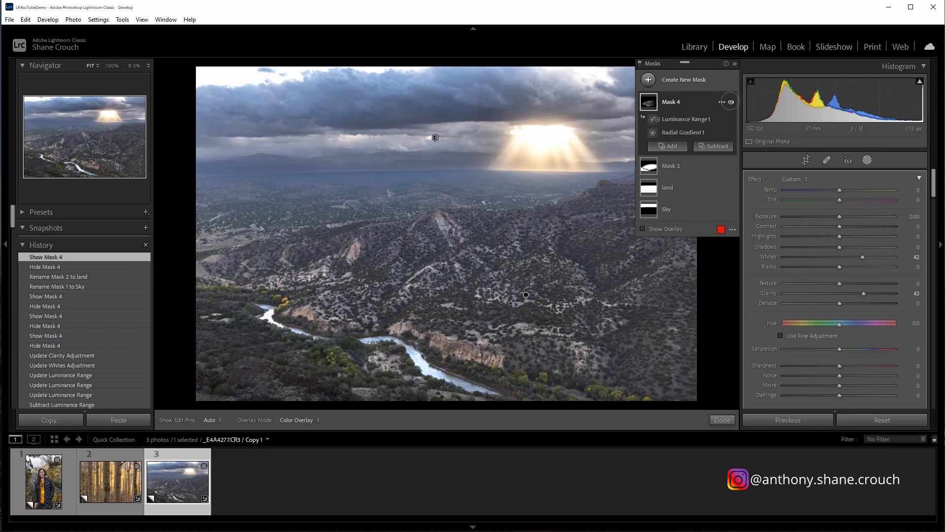
# - Toggle Mask 4's visibility twice to compare the canyon with and without its adjustments
pyautogui.click(731, 102)
pyautogui.click(731, 102)
pyautogui.click(732, 102)
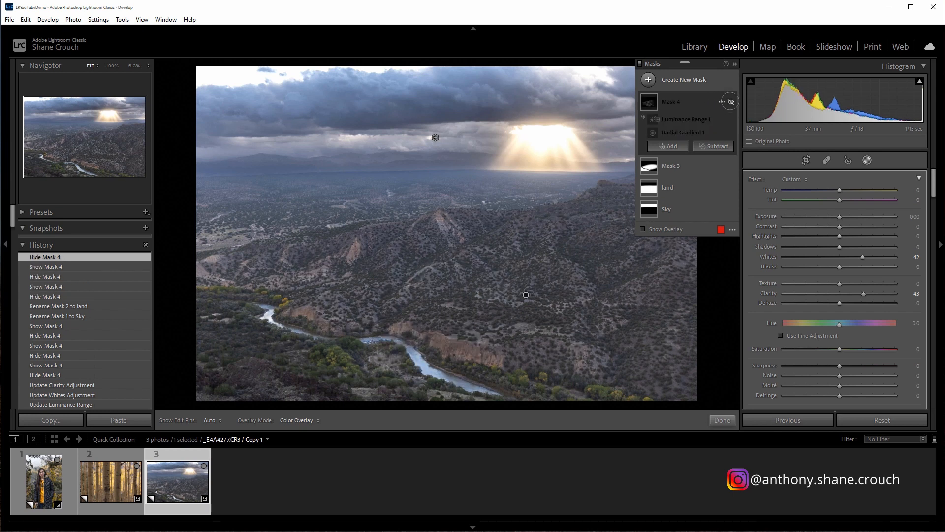
pyautogui.click(731, 102)
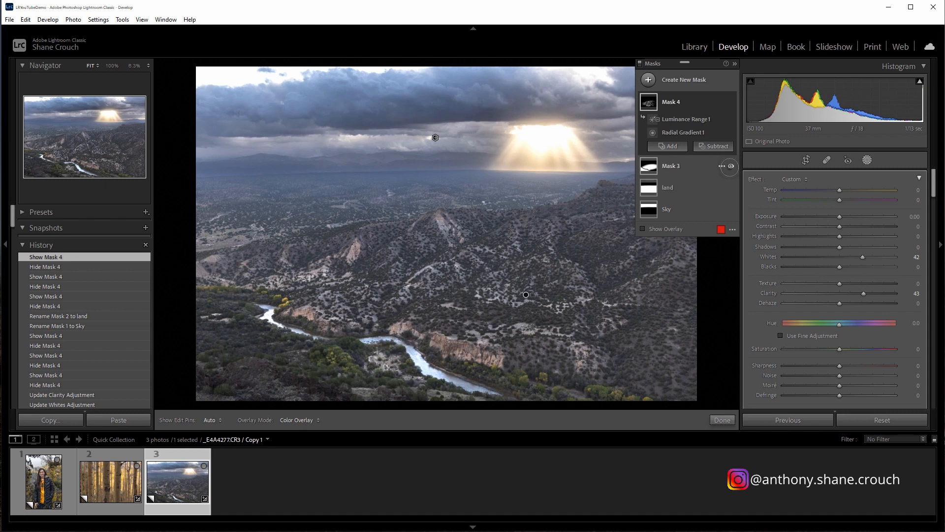
# - Toggle Mask 3's visibility to compare its effect, leaving the mask hidden
pyautogui.click(731, 166)
pyautogui.click(731, 166)
pyautogui.click(731, 166)
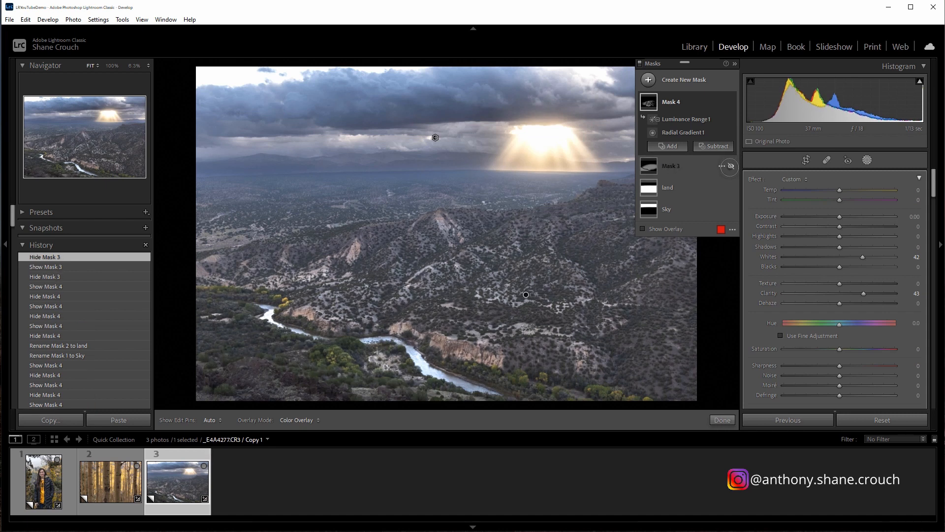
# - Compare the landscape with the land and Sky masks each hidden and shown, leaving both visible
pyautogui.click(731, 187)
pyautogui.click(732, 188)
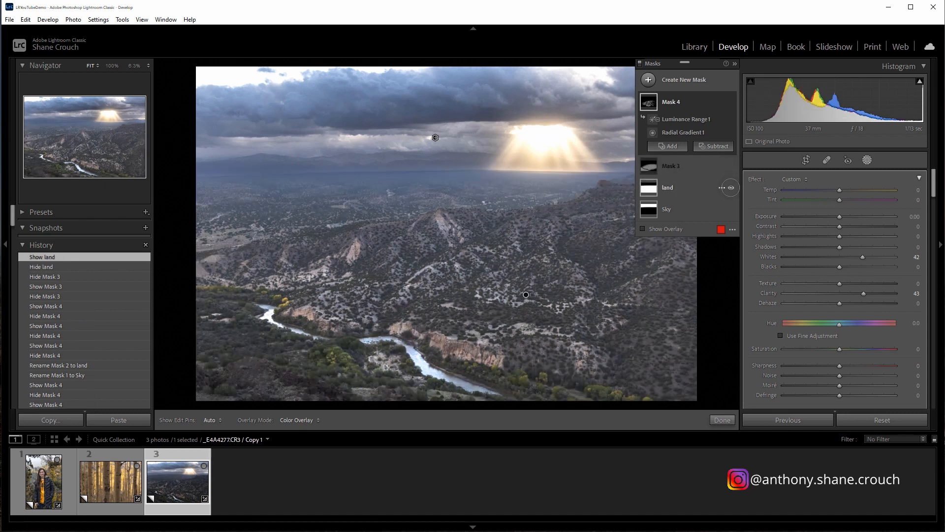
pyautogui.click(731, 188)
pyautogui.click(731, 187)
pyautogui.click(731, 210)
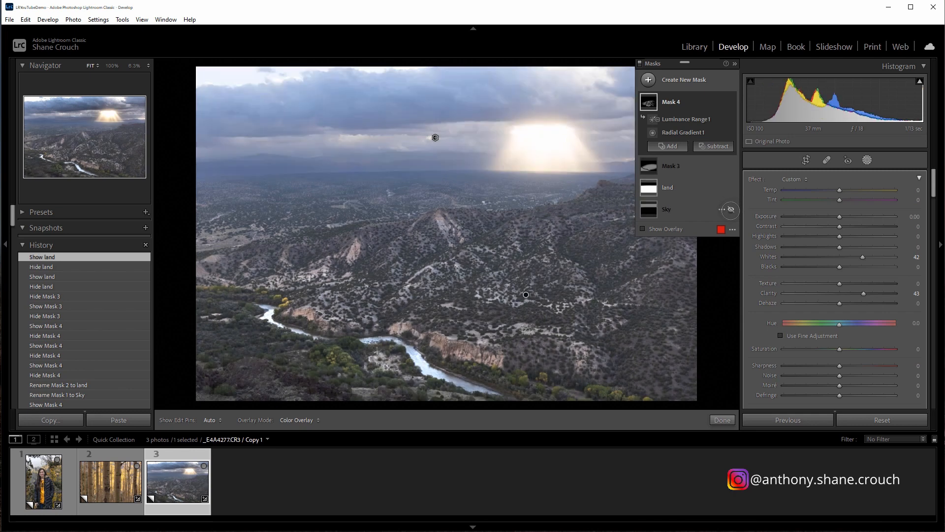
pyautogui.click(731, 209)
pyautogui.click(731, 209)
pyautogui.click(732, 209)
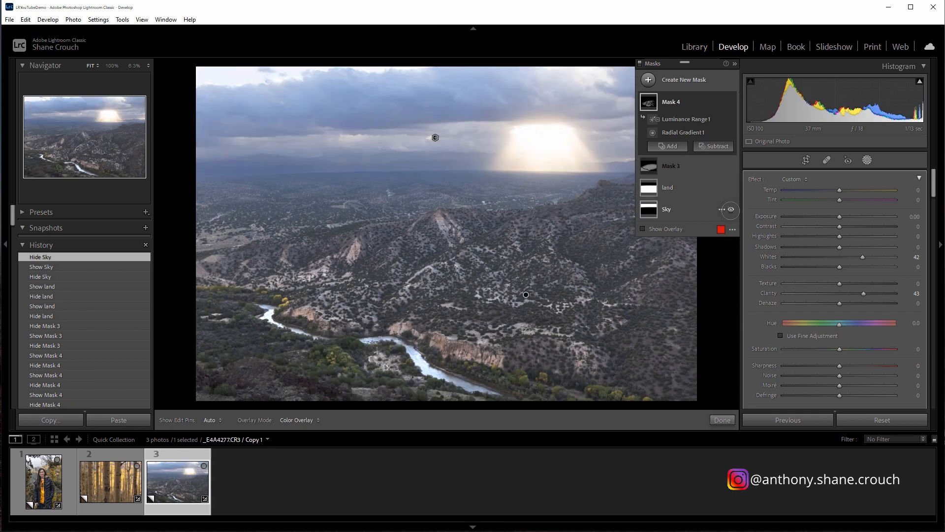
pyautogui.click(731, 209)
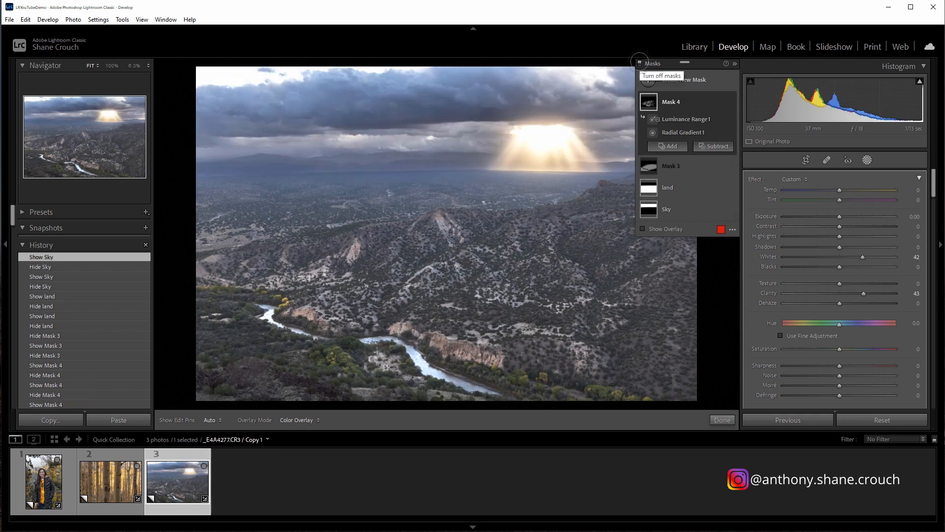
# - Compare the whole landscape with all masks turned off and on
pyautogui.click(639, 63)
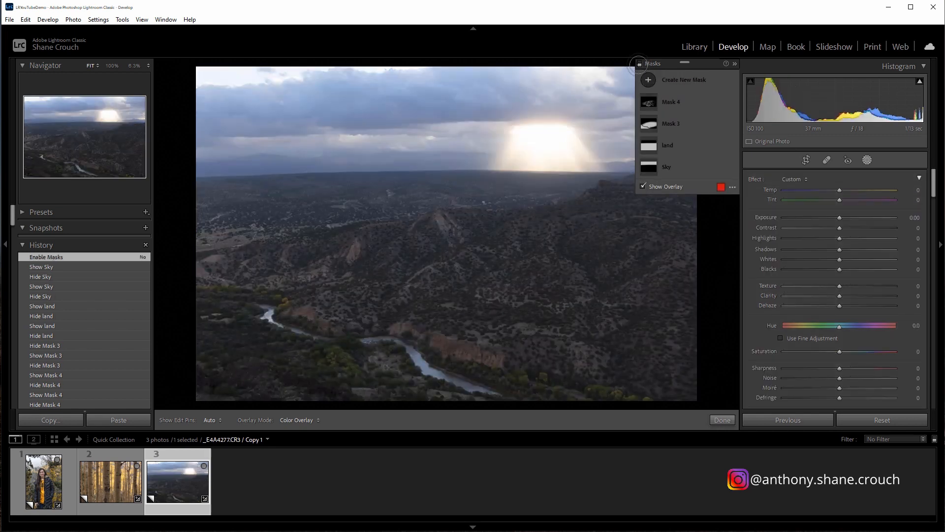
pyautogui.click(639, 64)
pyautogui.click(639, 64)
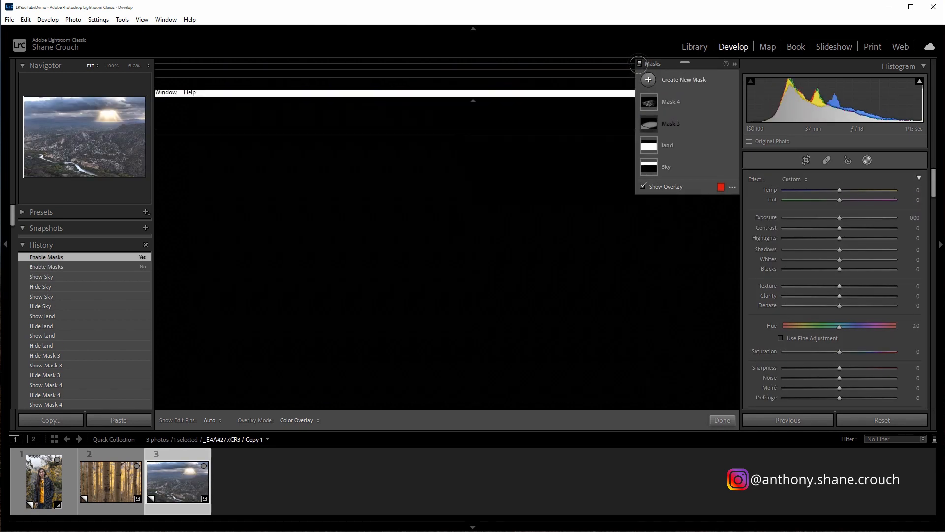
pyautogui.click(639, 64)
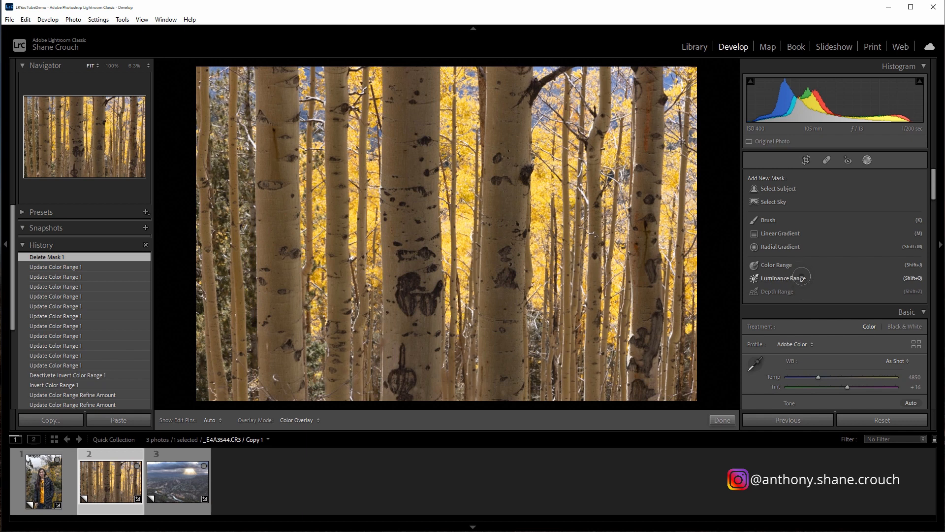
# - Try a Luminance Range mask covering the full 0/0 to 100/100 range on the aspen photo, and delete Mask 1
pyautogui.click(783, 278)
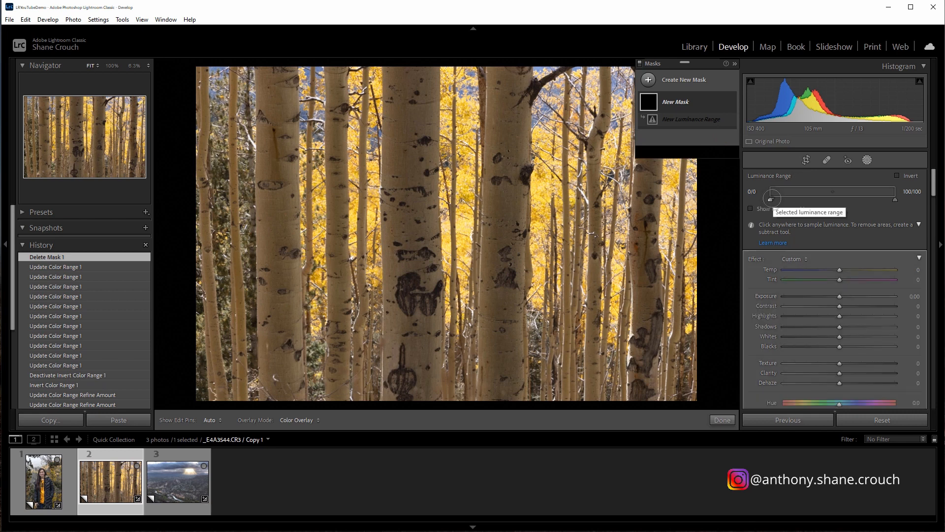
pyautogui.moveTo(771, 197)
pyautogui.mouseDown()
pyautogui.moveTo(868, 202)
pyautogui.moveTo(771, 192)
pyautogui.mouseUp()
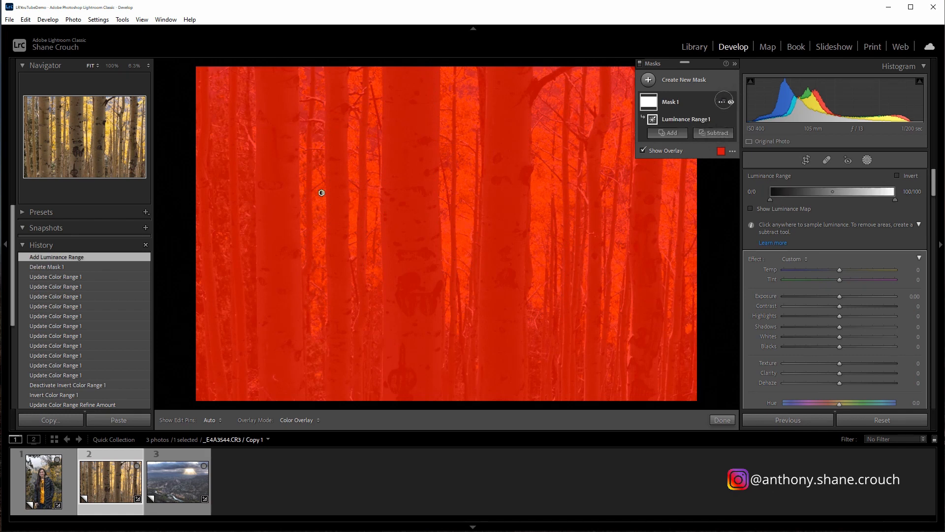
pyautogui.click(723, 102)
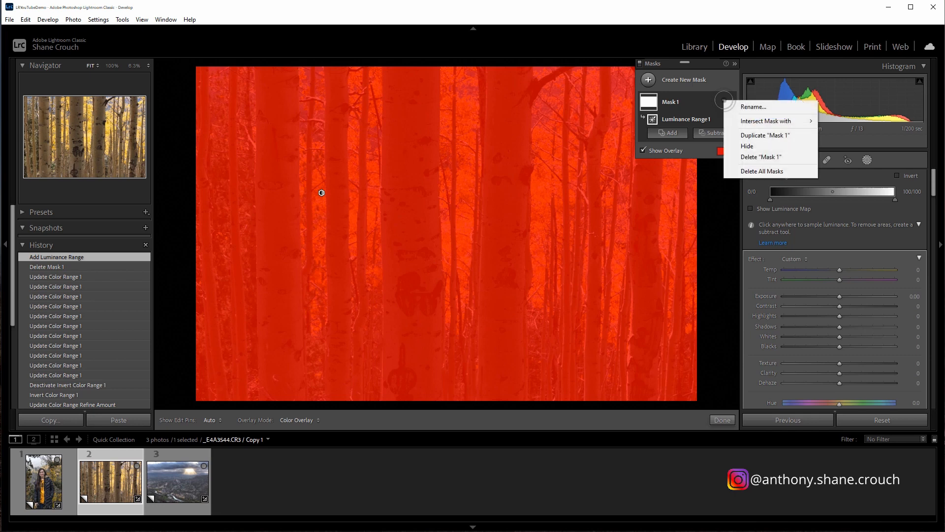
pyautogui.click(778, 156)
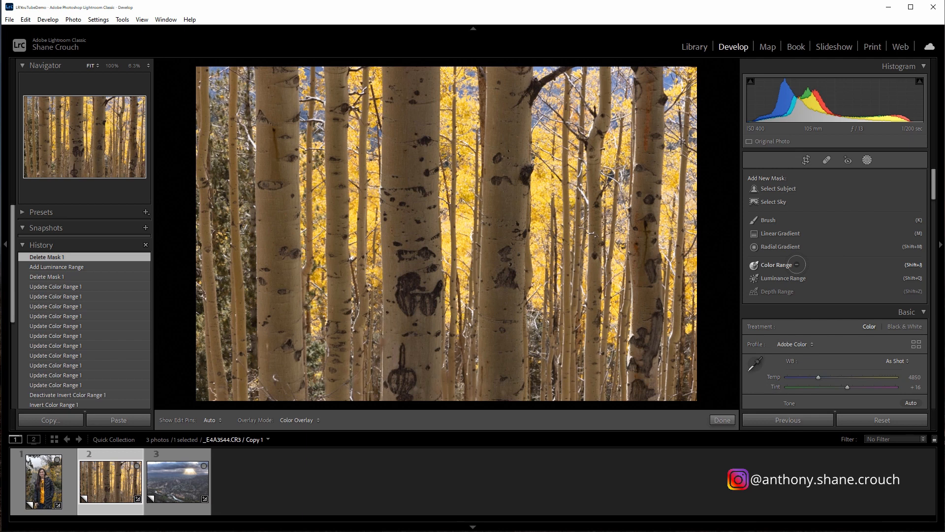
# - Create a Color Range mask on the aspen photo by sampling the bark of the large central trunk
pyautogui.click(776, 265)
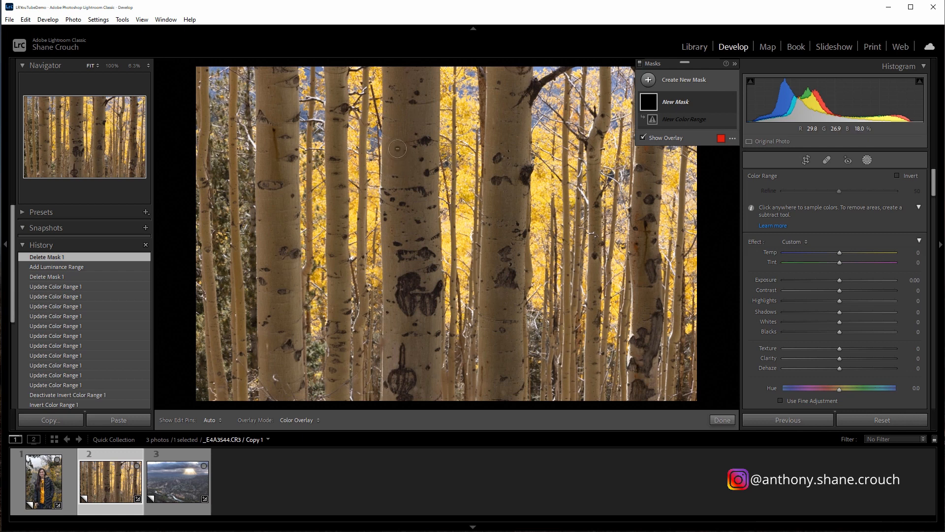
pyautogui.moveTo(394, 137); pyautogui.dragTo(420, 193)
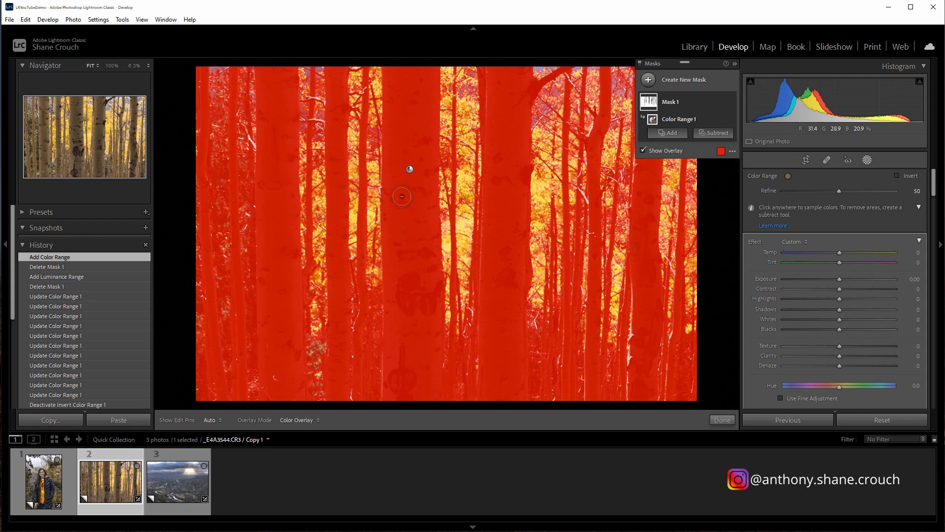
pyautogui.click(403, 170)
pyautogui.click(411, 234)
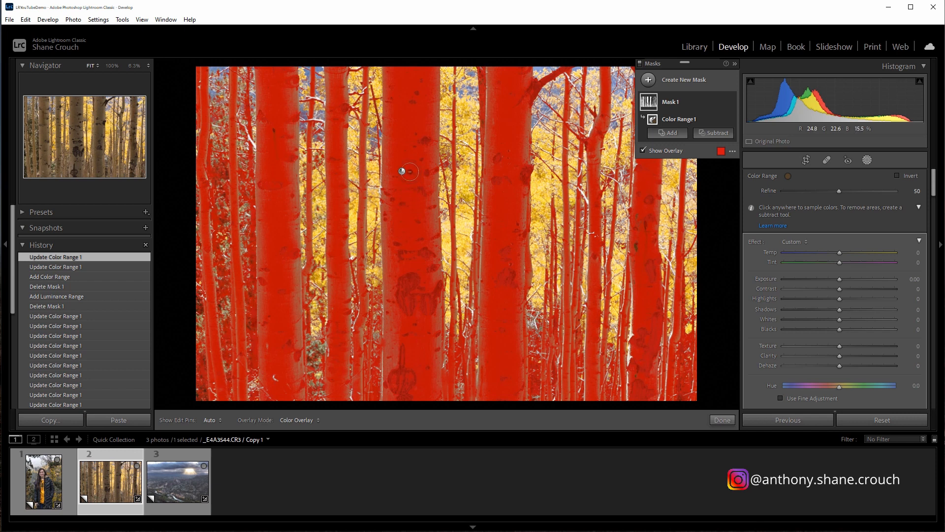
# - Try adding bark and yellow-leaf samples to the color range, and replace them with a single bark sample from the central trunk
pyautogui.keyDown('shift'); pyautogui.click(402, 139); pyautogui.keyUp('shift')
pyautogui.keyDown('shift'); pyautogui.click(399, 98); pyautogui.keyUp('shift')
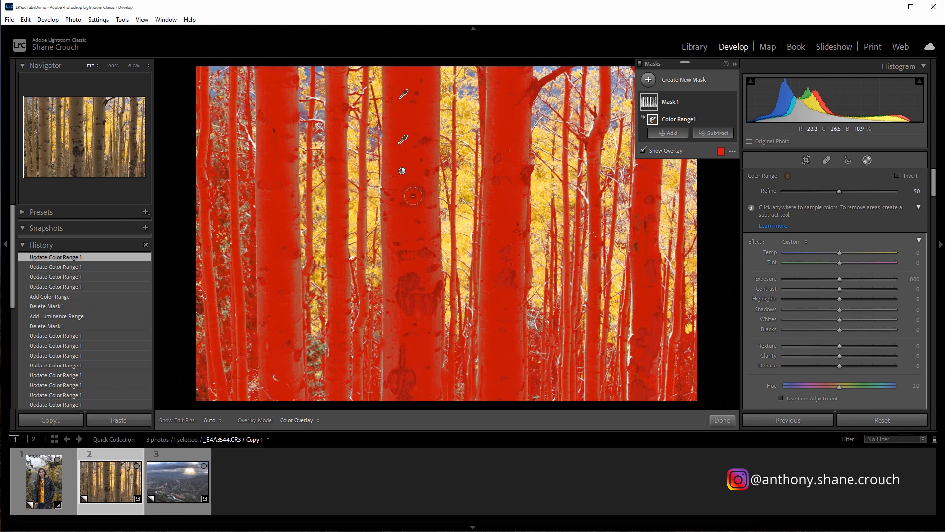
pyautogui.keyDown('shift'); pyautogui.click(410, 216); pyautogui.keyUp('shift')
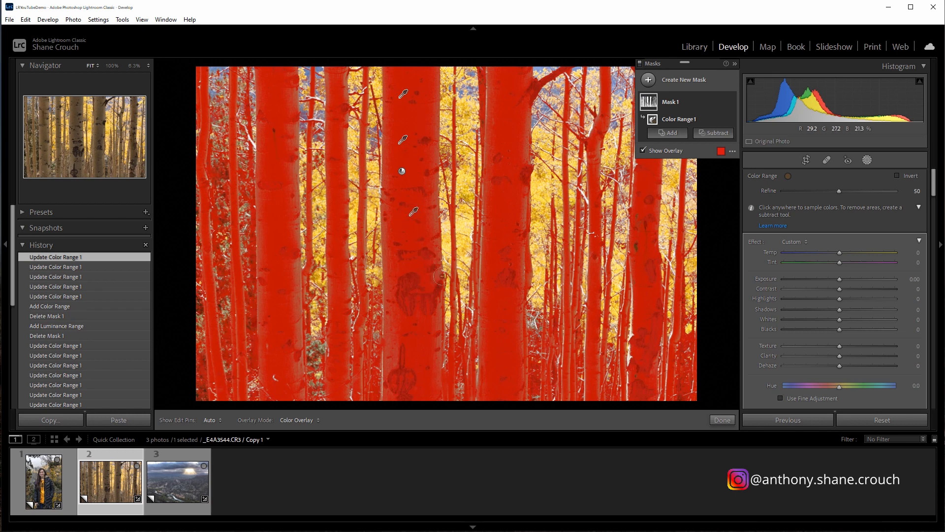
pyautogui.keyDown('shift'); pyautogui.click(465, 184); pyautogui.keyUp('shift')
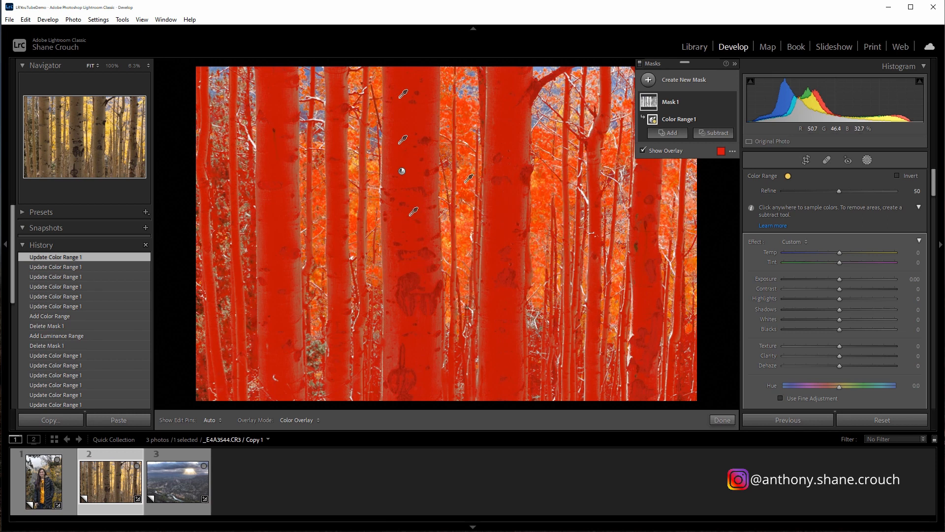
pyautogui.keyDown('alt'); pyautogui.click(415, 196); pyautogui.keyUp('alt')
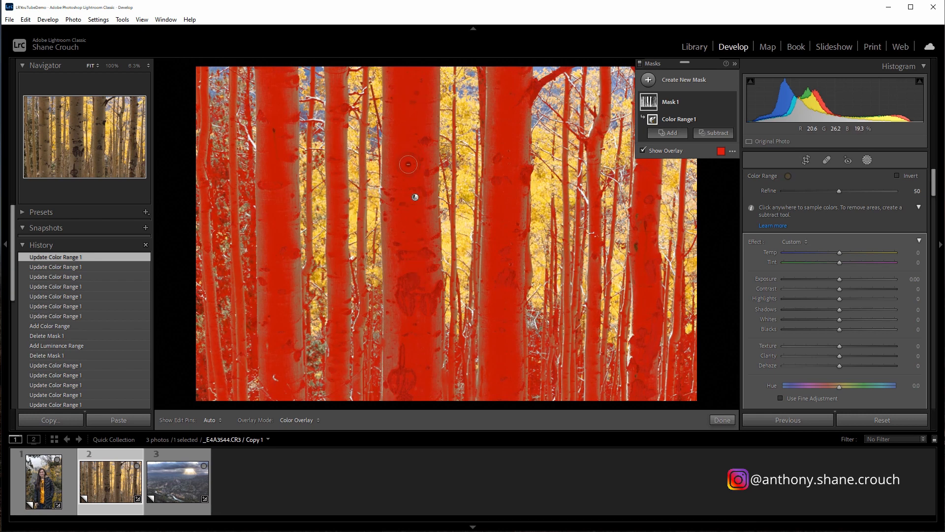
pyautogui.click(407, 174)
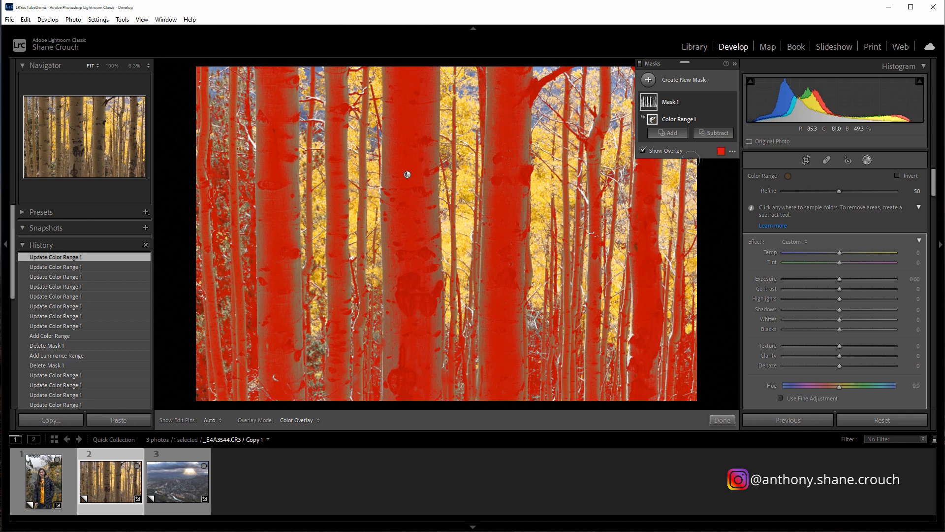
# - Display the mask as White on Black and compare it inverted, leaving it not inverted
pyautogui.click(732, 151)
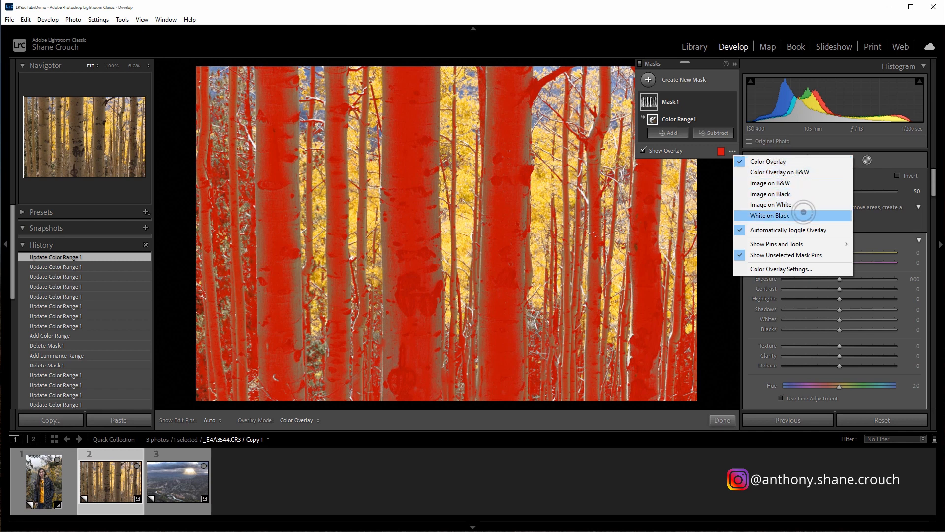
pyautogui.click(803, 212)
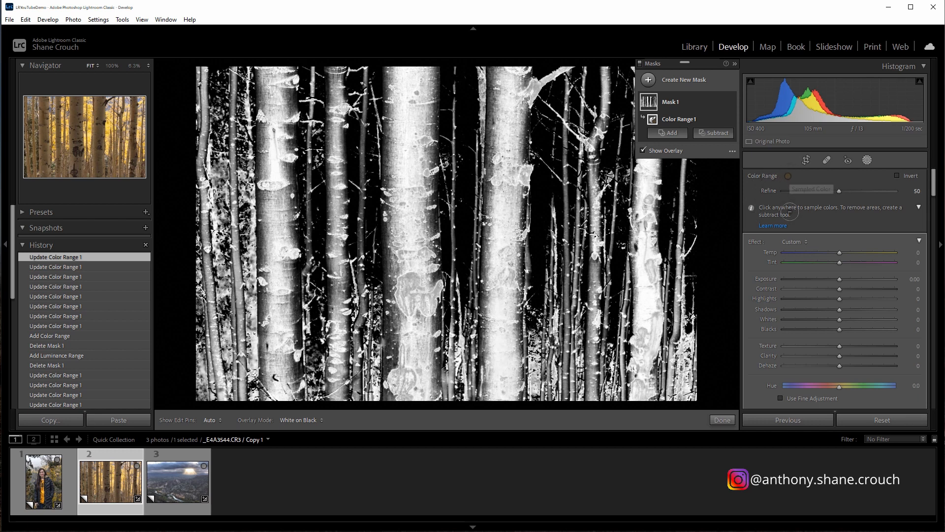
pyautogui.click(908, 175)
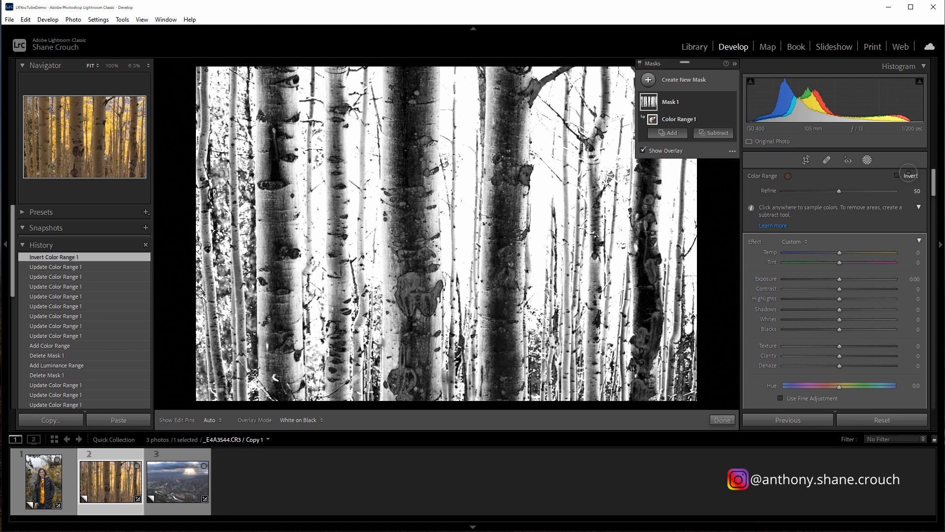
pyautogui.click(908, 175)
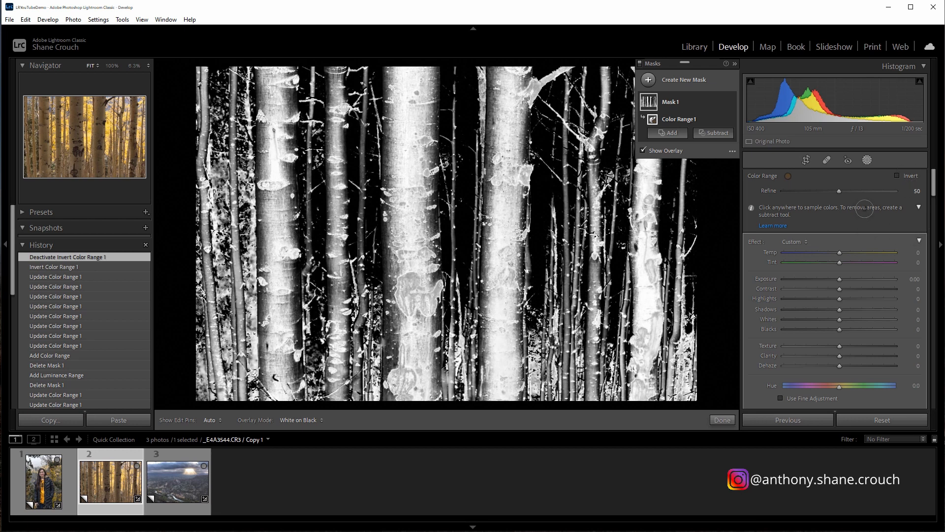
# - Set the color range's Refine amount to 45 and return the mask display to Color Overlay
pyautogui.moveTo(839, 191); pyautogui.dragTo(807, 191)
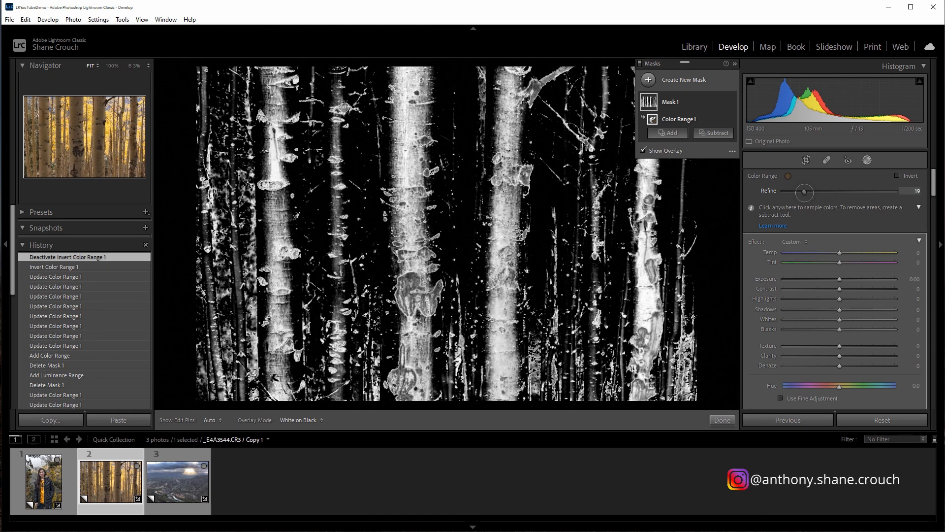
pyautogui.moveTo(804, 191); pyautogui.dragTo(807, 192)
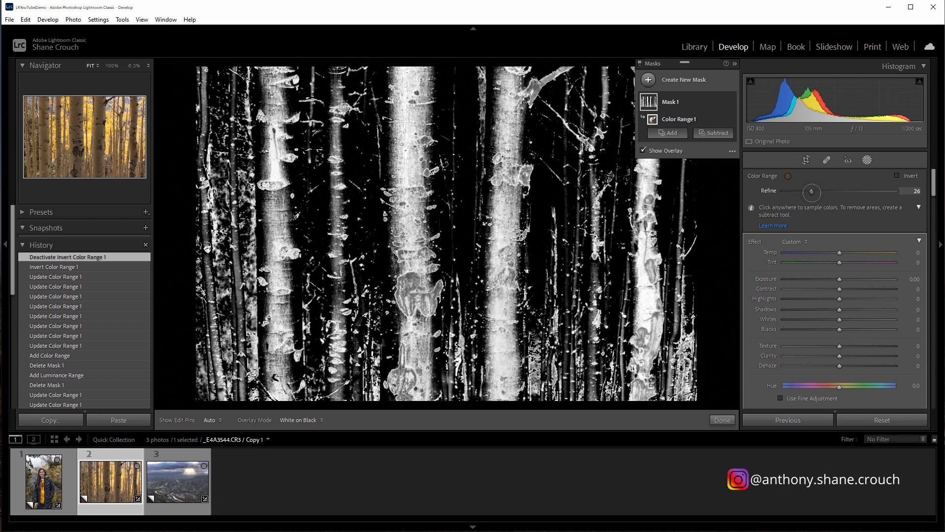
pyautogui.moveTo(813, 191); pyautogui.dragTo(834, 192)
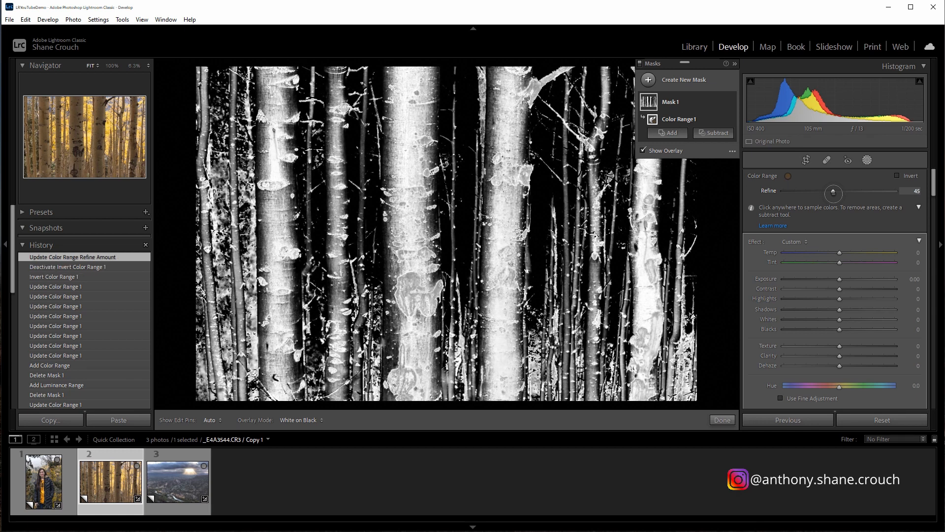
pyautogui.click(730, 150)
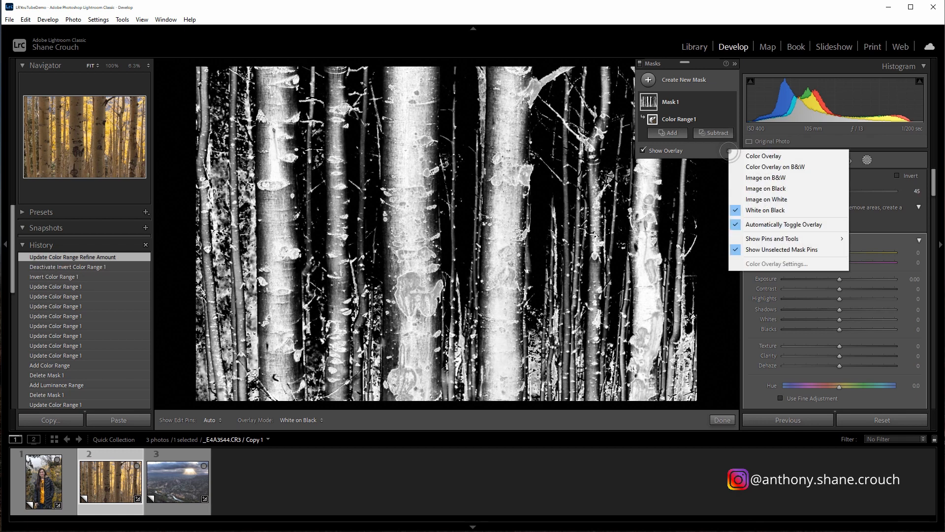
pyautogui.click(786, 156)
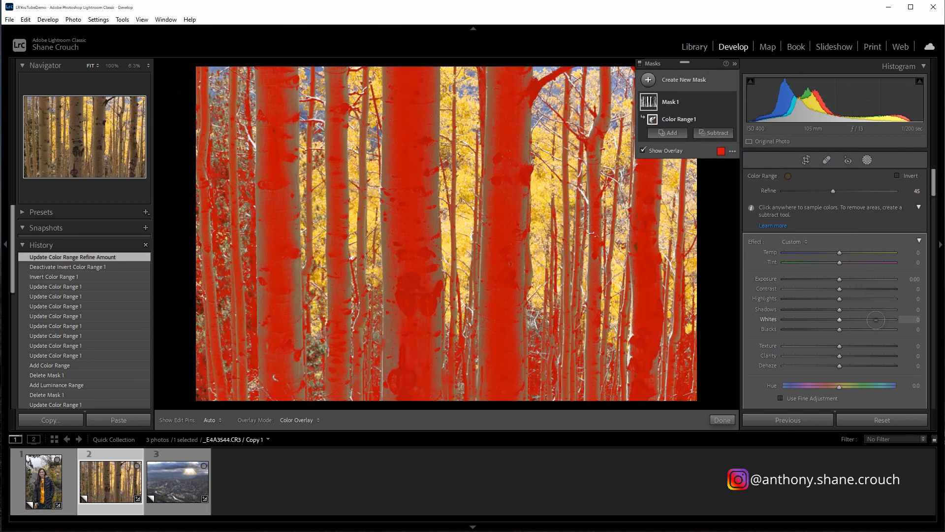
# - Brighten the masked trunks with Shadows 59, Whites 74 and Exposure 0.39, and set Blacks to -26
pyautogui.click(850, 310)
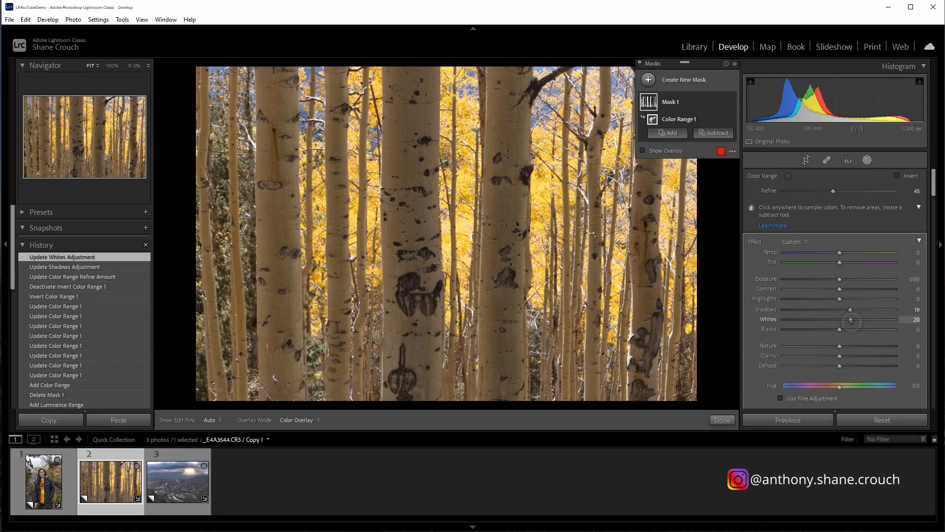
pyautogui.moveTo(850, 320); pyautogui.dragTo(881, 320)
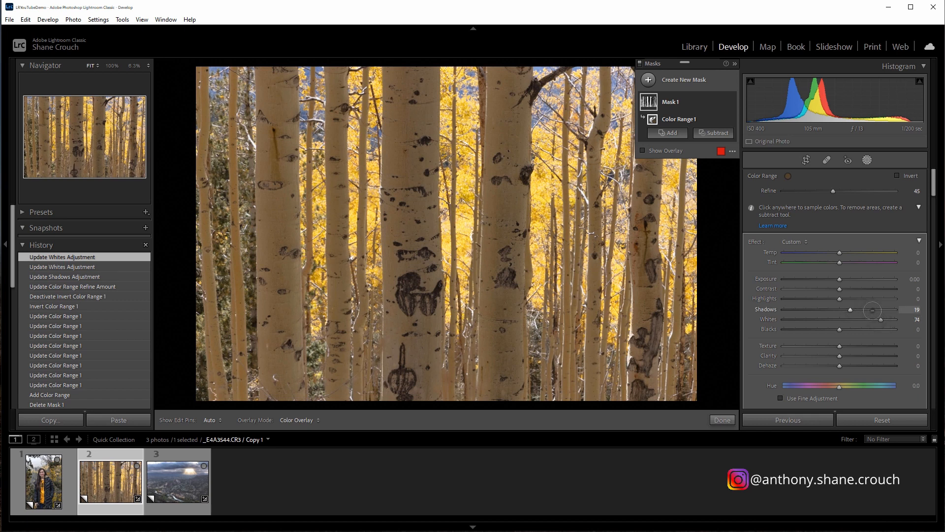
pyautogui.click(873, 310)
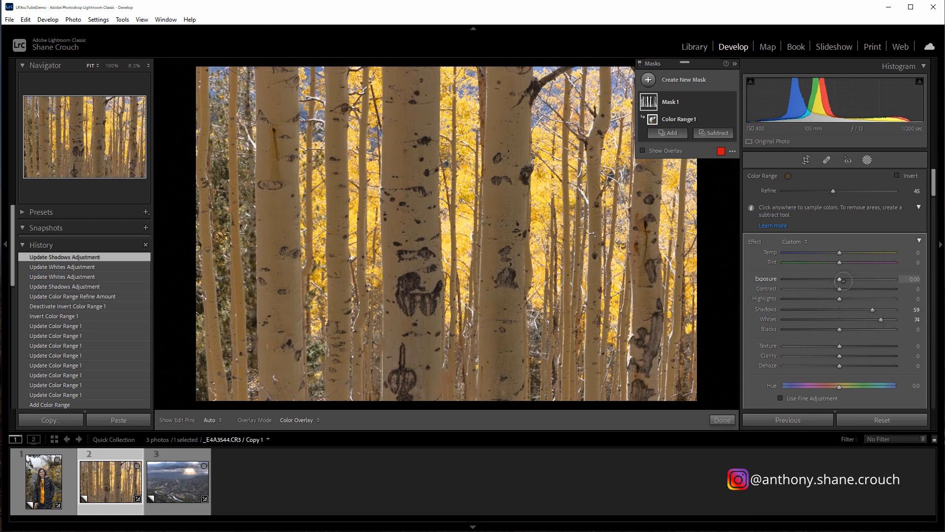
pyautogui.moveTo(839, 280); pyautogui.dragTo(844, 283)
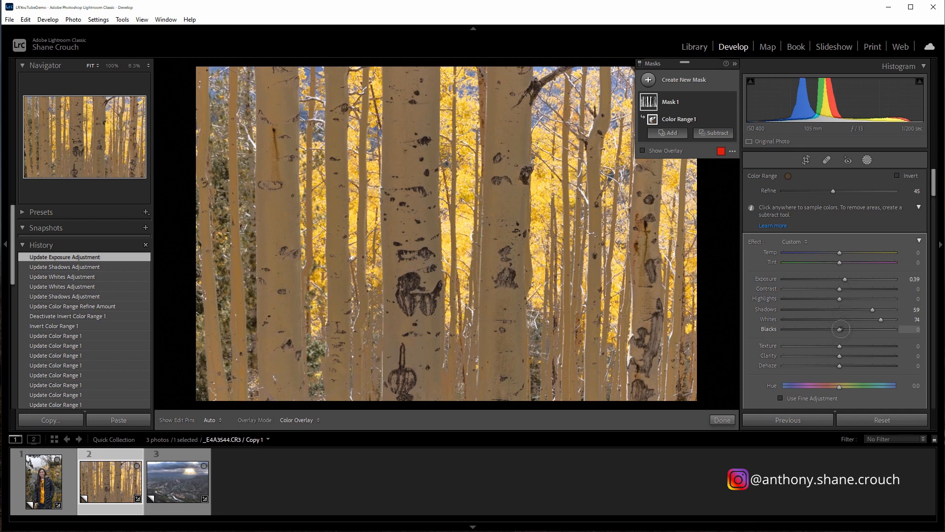
pyautogui.moveTo(837, 330); pyautogui.dragTo(823, 329)
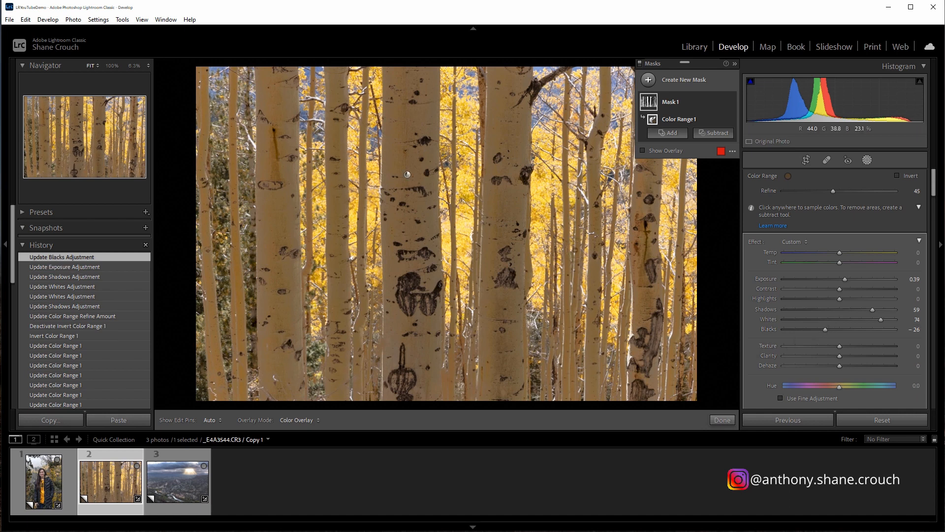
# - Compare the aspen photo with Mask 1 hidden and shown twice, leaving the mask visible
pyautogui.moveTo(732, 101)
pyautogui.click(731, 101)
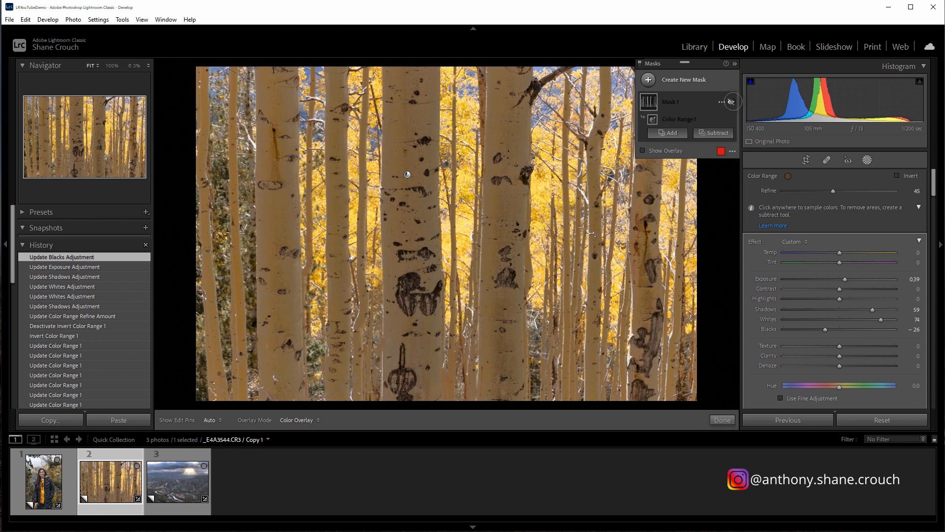
pyautogui.click(732, 101)
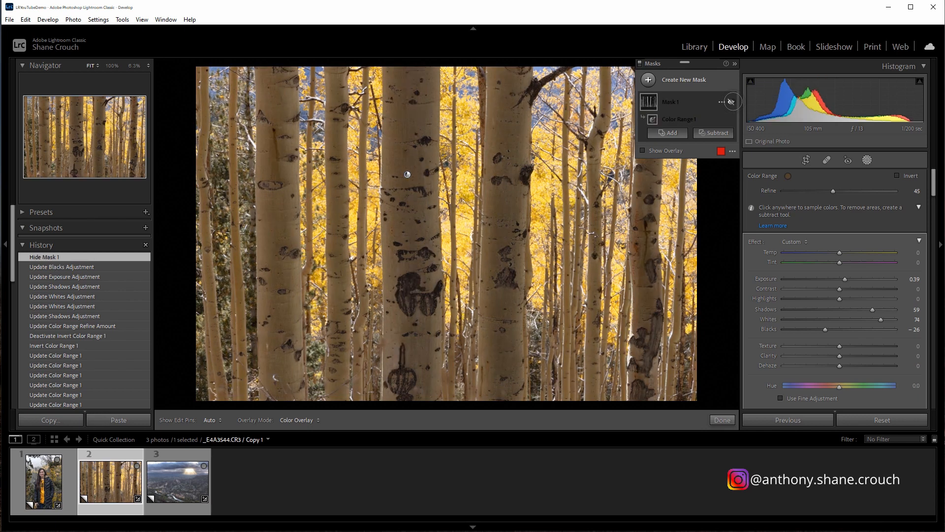
pyautogui.click(731, 102)
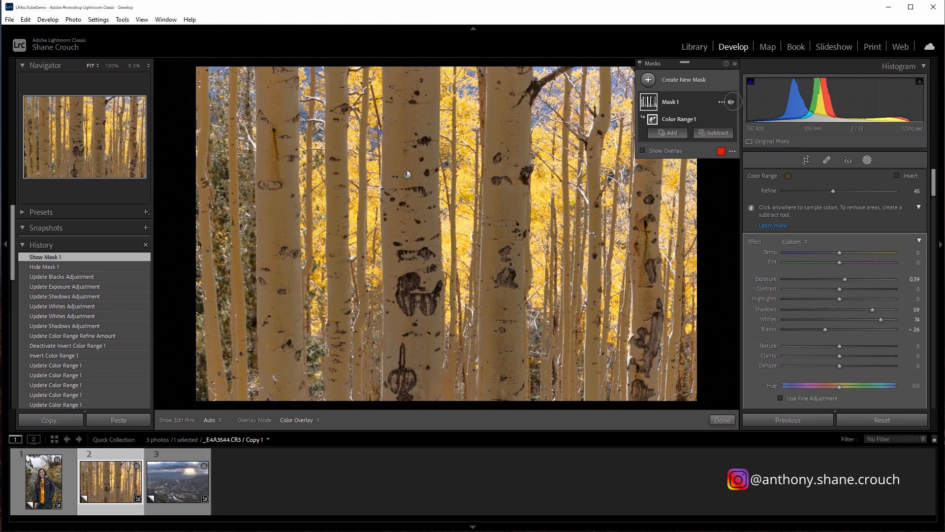
pyautogui.click(732, 101)
pyautogui.click(732, 101)
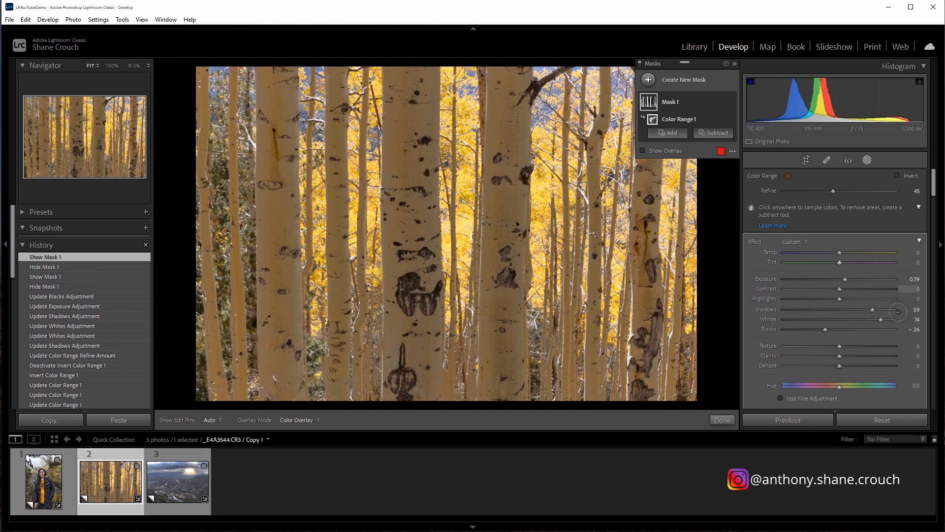
# - Set Mask 1's Contrast to 25 and compare the trunks with the mask hidden and shown
pyautogui.click(856, 290)
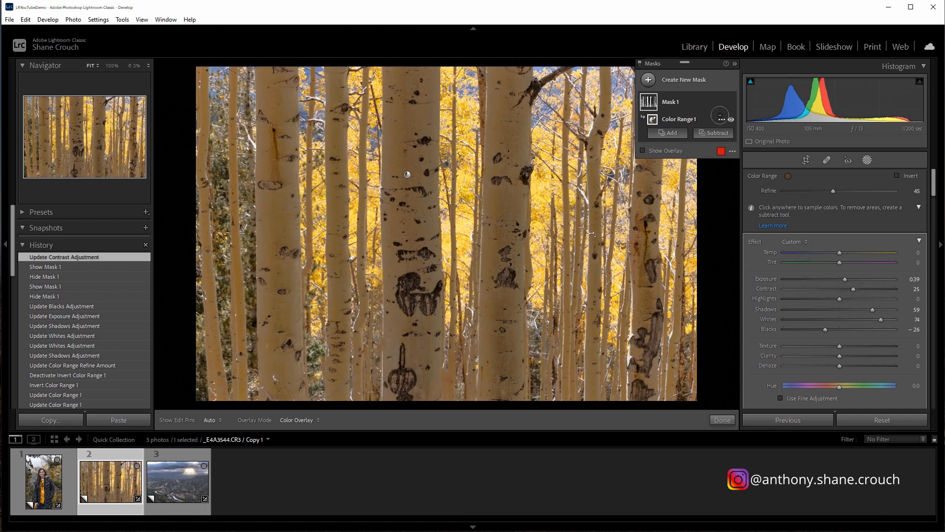
pyautogui.click(731, 101)
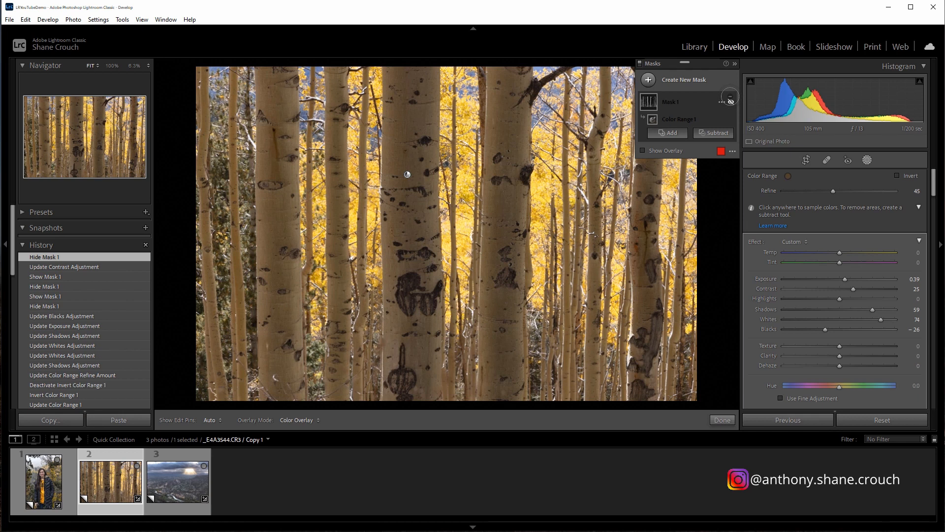
pyautogui.click(731, 101)
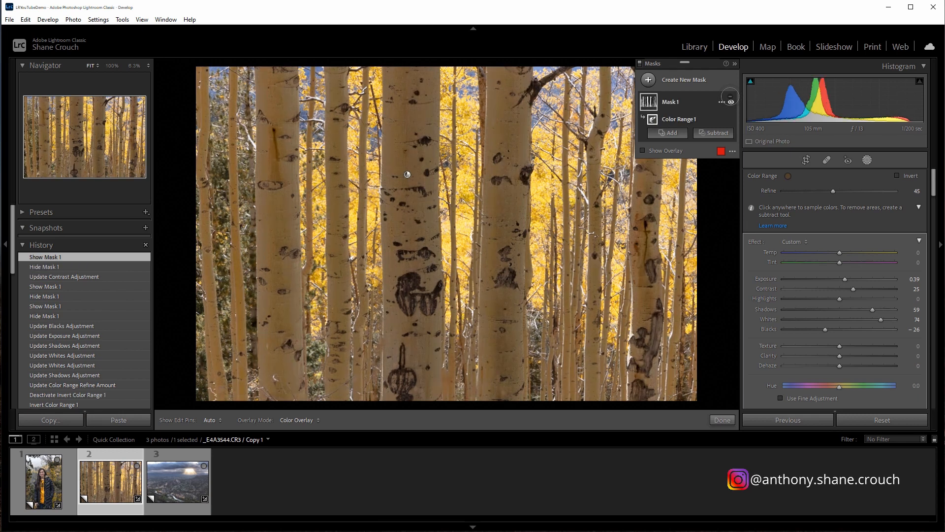
# - Close and reopen the masking tool, and compare the photo with Mask 1 hidden and shown
pyautogui.click(867, 159)
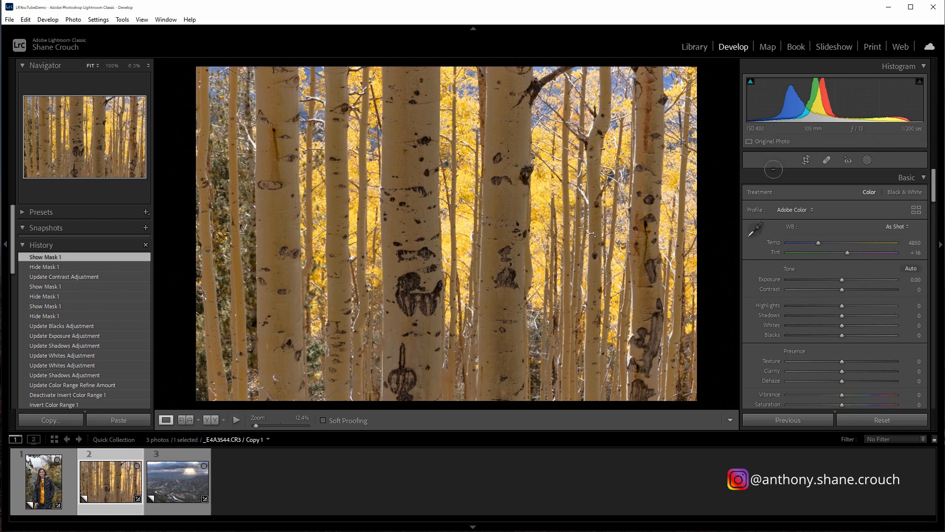
pyautogui.click(867, 160)
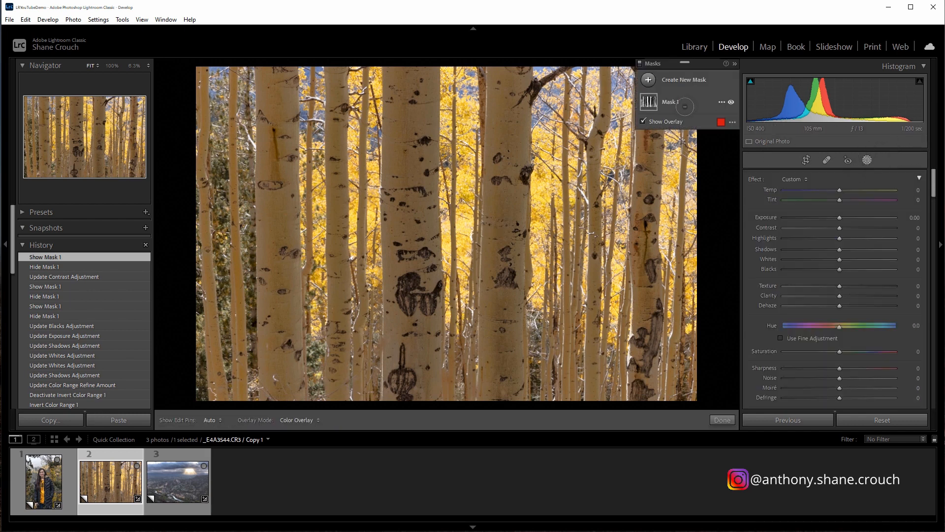
pyautogui.click(732, 102)
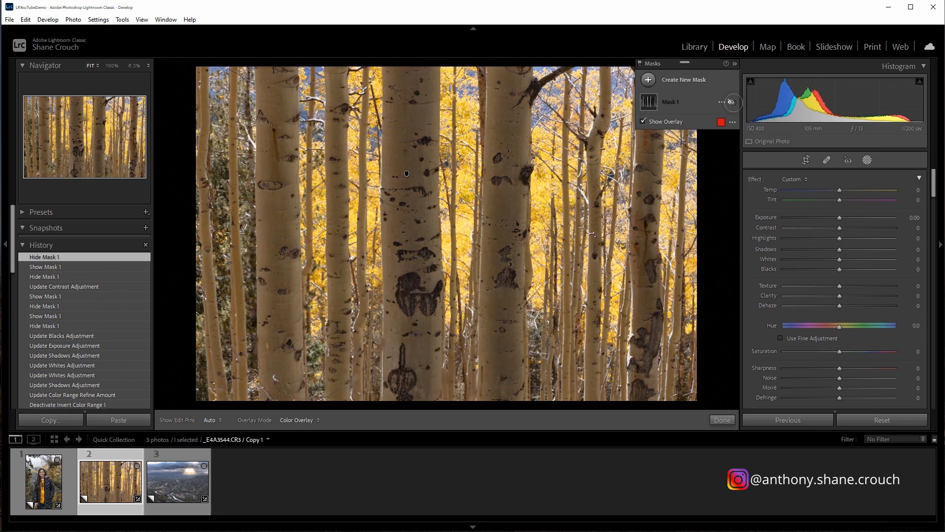
pyautogui.click(732, 102)
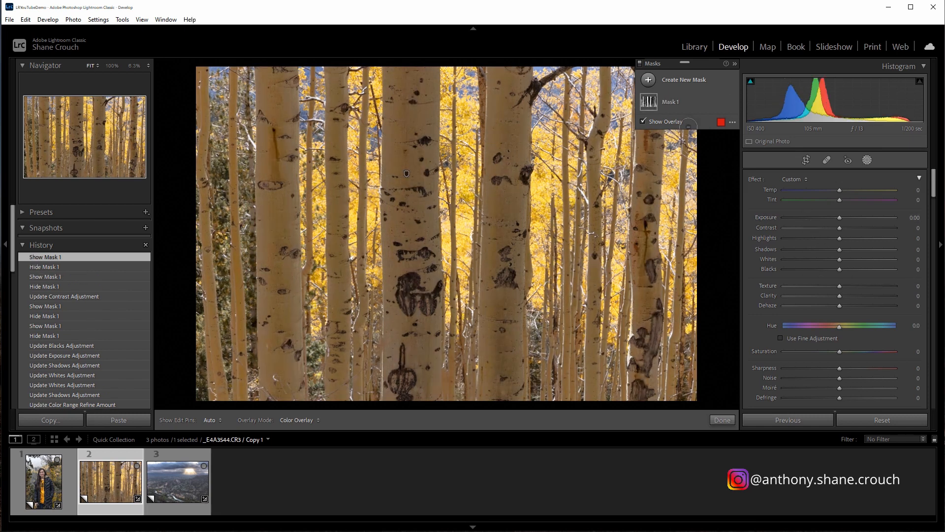
# - Reduce Mask 1's Shadows adjustment to 23
pyautogui.click(689, 102)
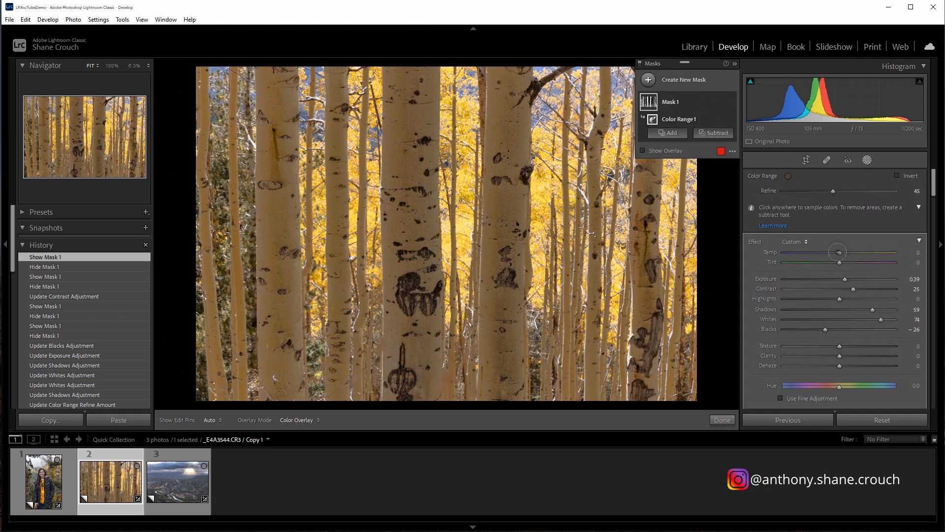
pyautogui.moveTo(872, 309); pyautogui.dragTo(852, 310)
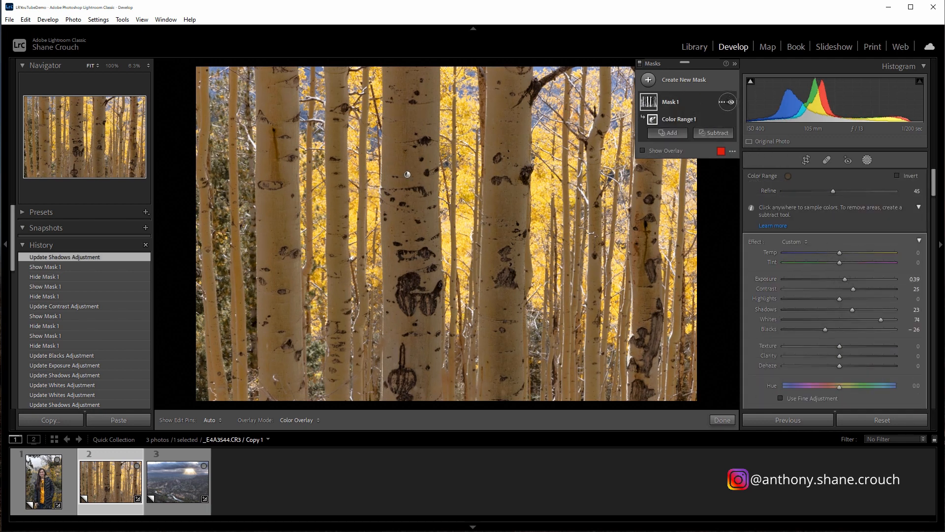
# - Compare the photo with Mask 1 hidden and shown, then set its overlay mode to White on Black and toggle the overlay on and off
pyautogui.click(731, 102)
pyautogui.click(731, 102)
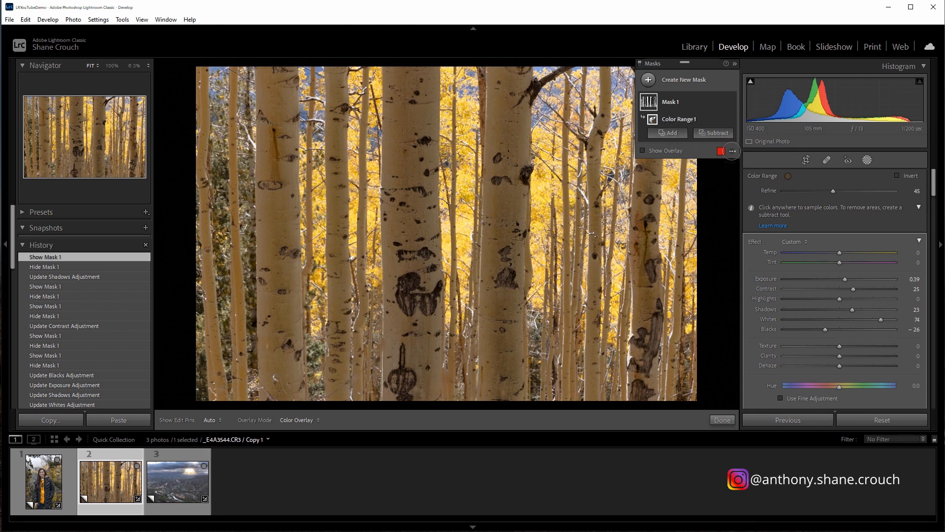
pyautogui.click(733, 151)
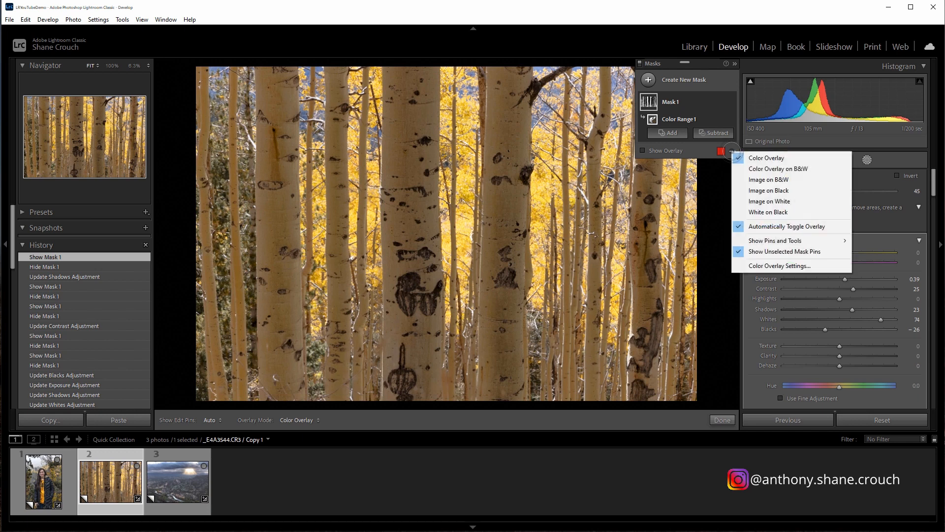
pyautogui.click(805, 218)
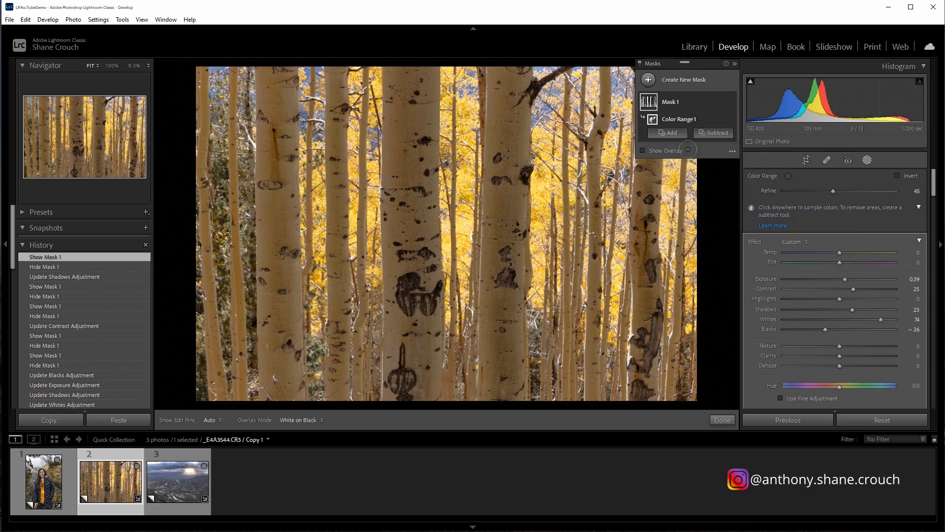
pyautogui.click(666, 151)
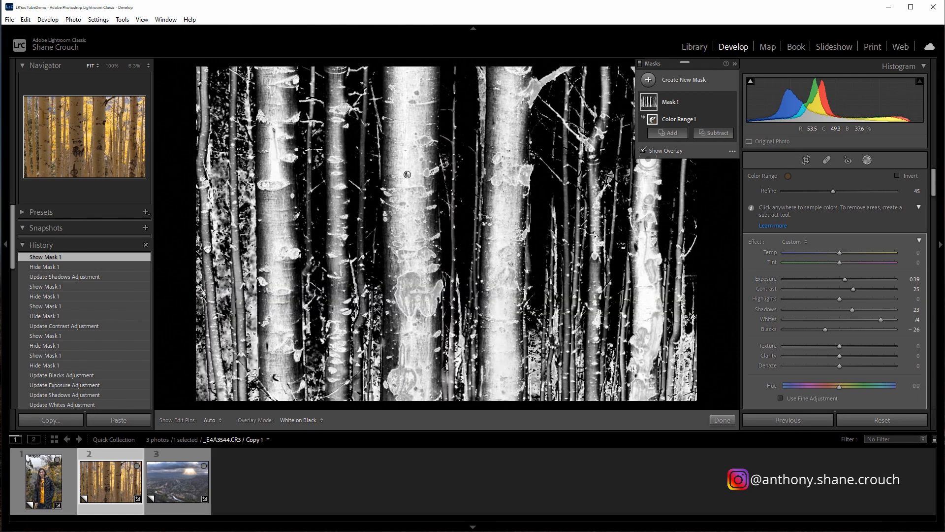
pyautogui.click(643, 150)
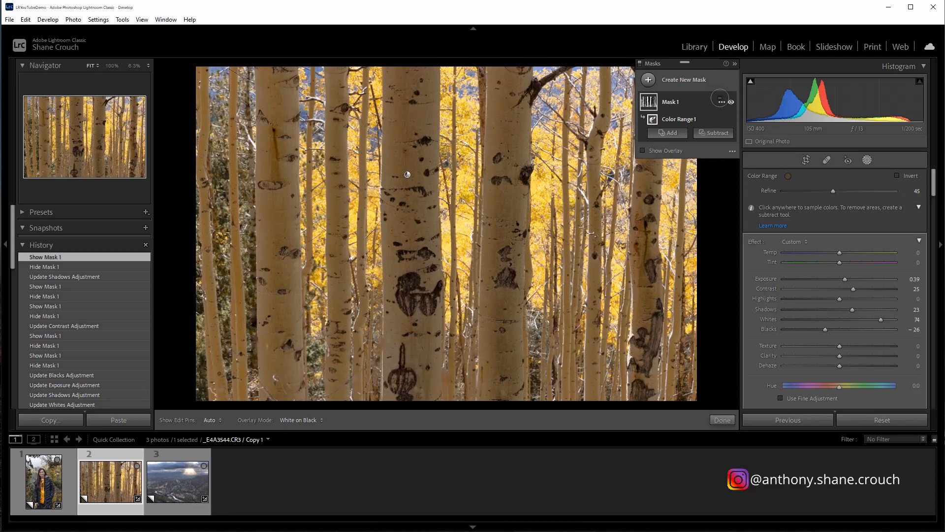
# - Rename Mask 1 to Trees
pyautogui.click(721, 100)
pyautogui.click(758, 106)
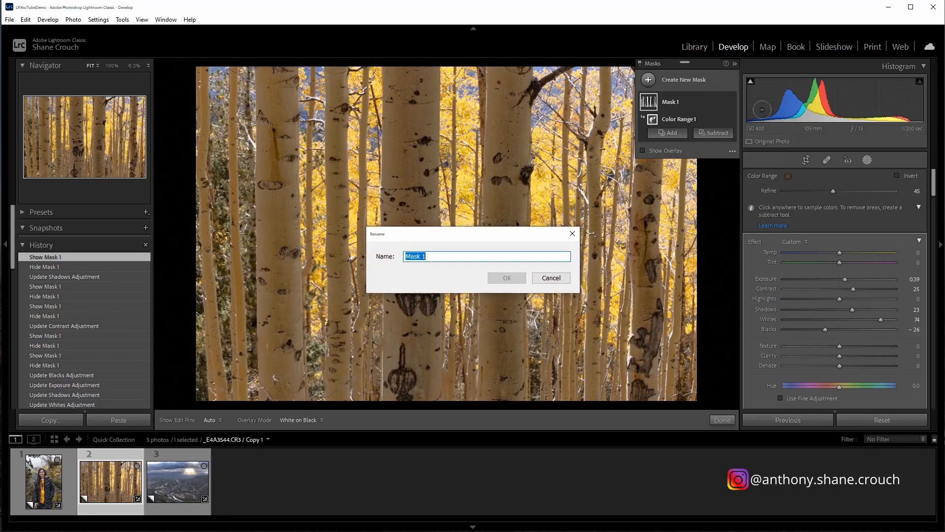
pyautogui.write('Trees')
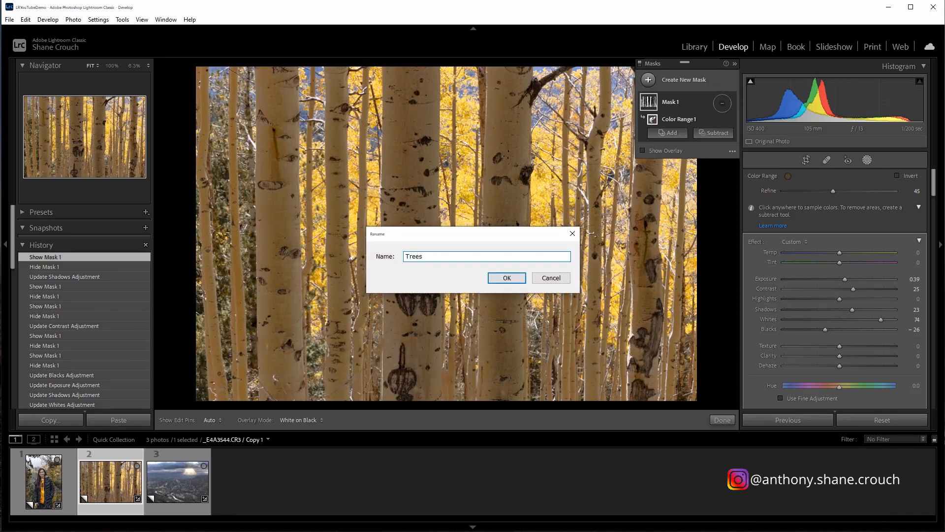
pyautogui.press('Return')
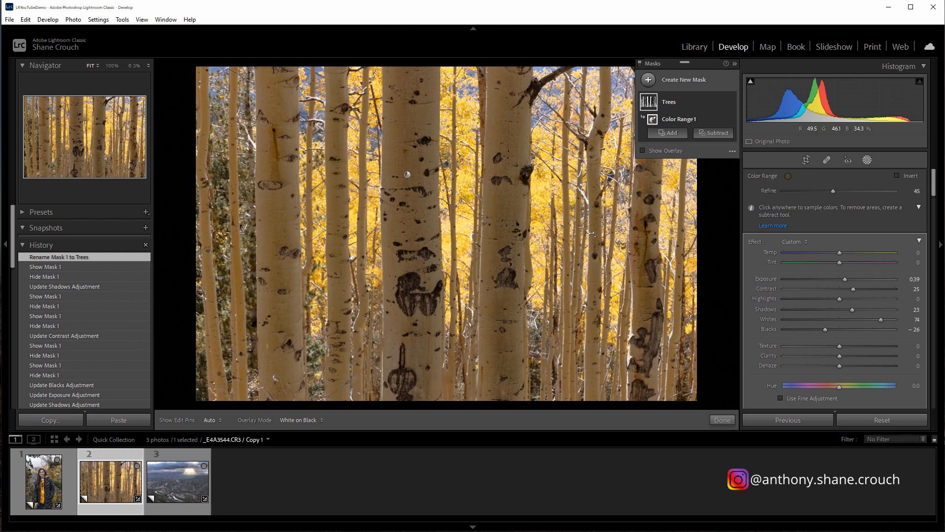